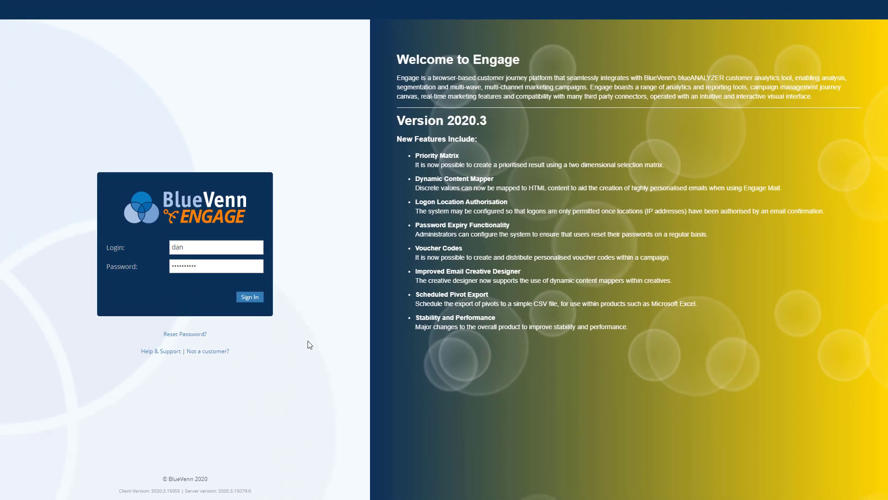
# Step: Attempt the Engage sign-in, reaching the authorisation code prompt, then bring up the Outlook inbox
pyautogui.click(254, 299)
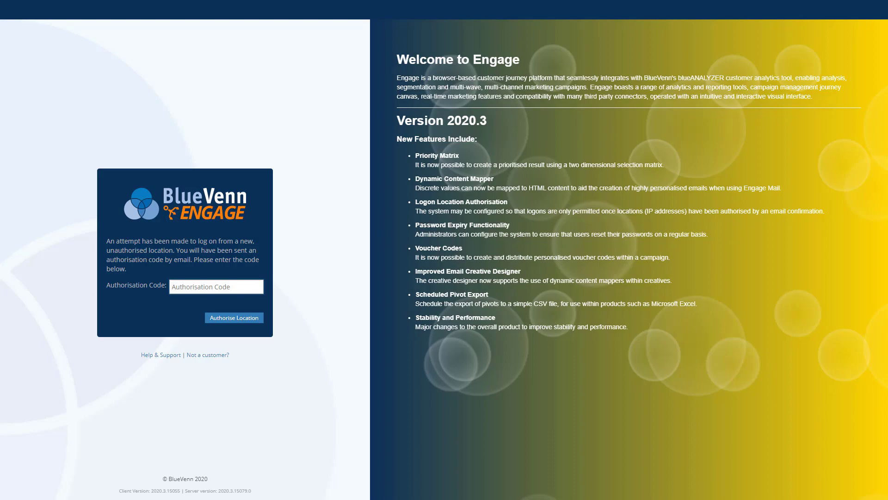
pyautogui.click(166, 474)
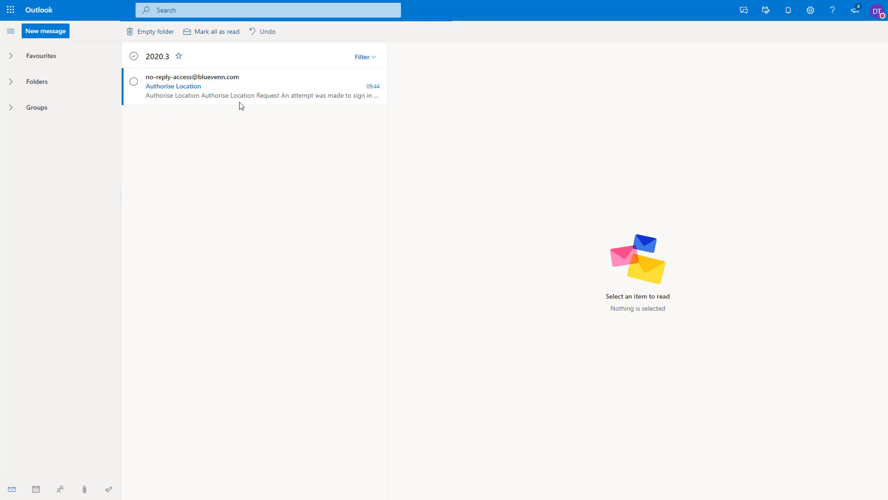
# Step: Open the Authorise Location email in Outlook and select its authorisation code
pyautogui.click(248, 89)
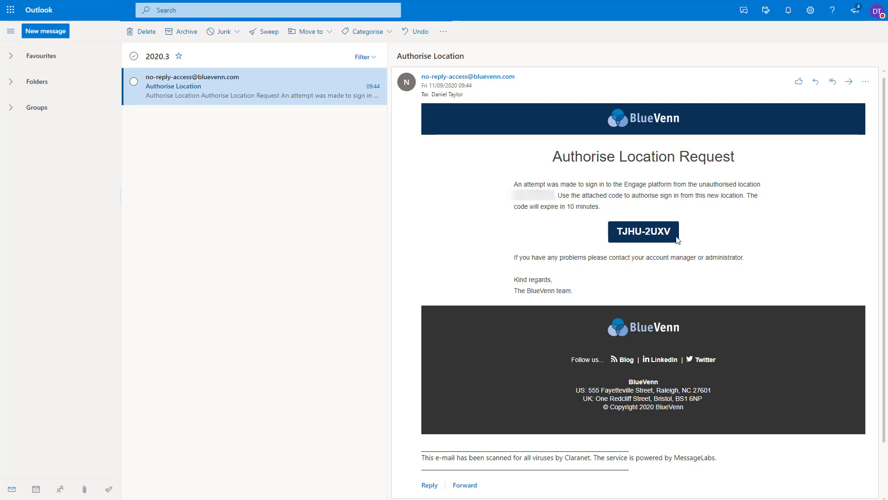
pyautogui.moveTo(676, 237); pyautogui.dragTo(574, 233)
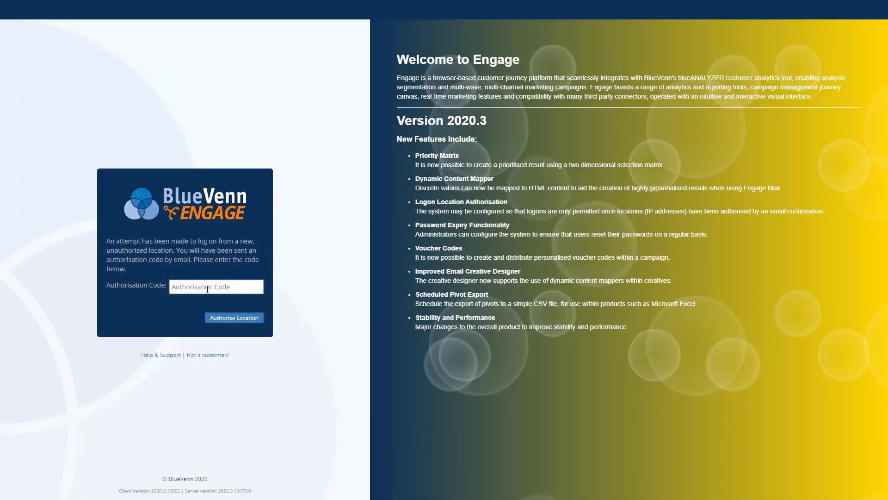
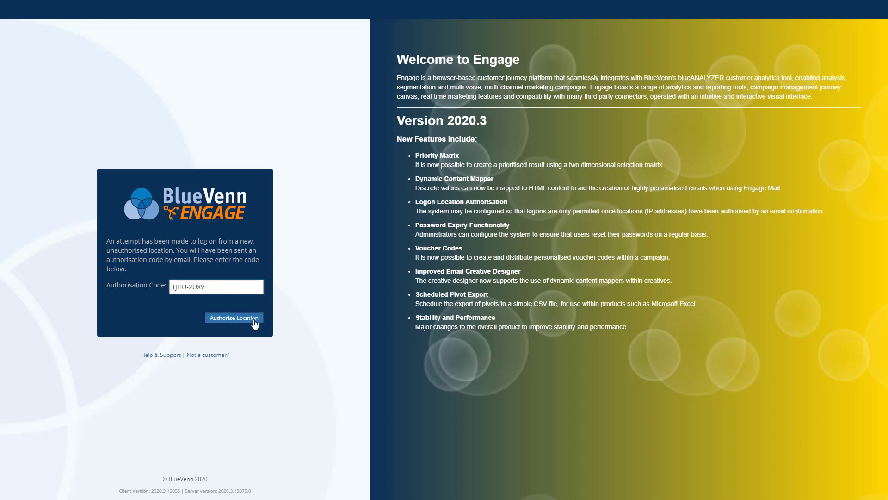
# Step: Paste the emailed code, authorise the location, confirm, and sign in again with the saved login
pyautogui.click(254, 322)
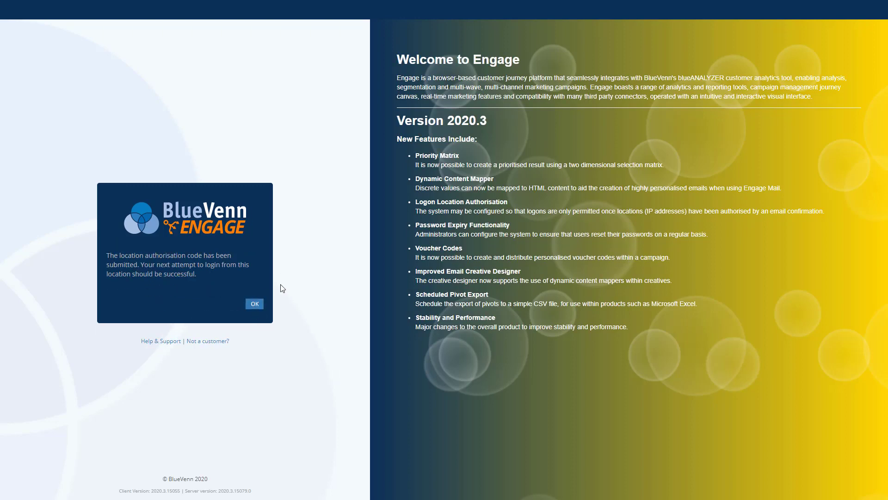
pyautogui.click(256, 304)
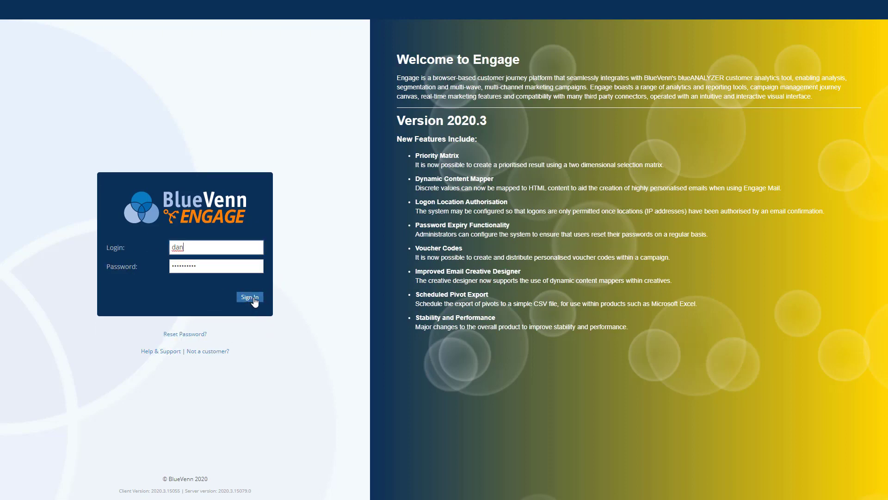
pyautogui.click(251, 299)
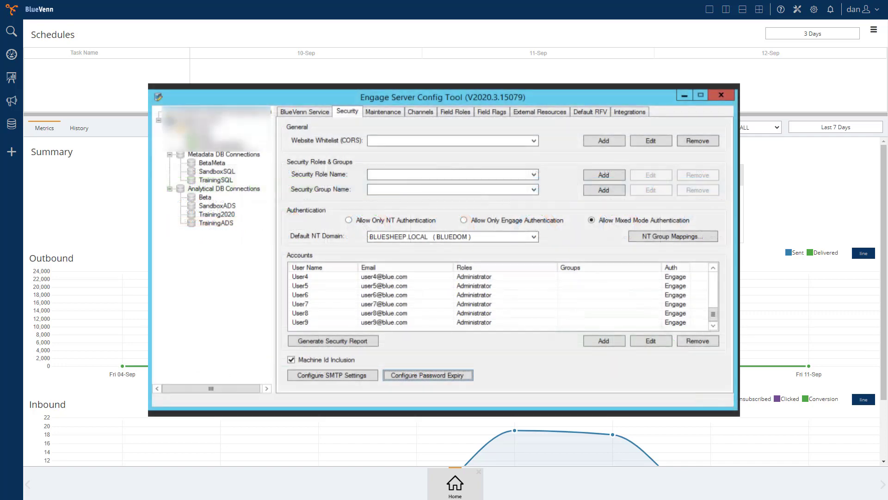
# Step: Enable password expiry with passwords expiring every 7 days and a 2-day reminder
pyautogui.click(432, 376)
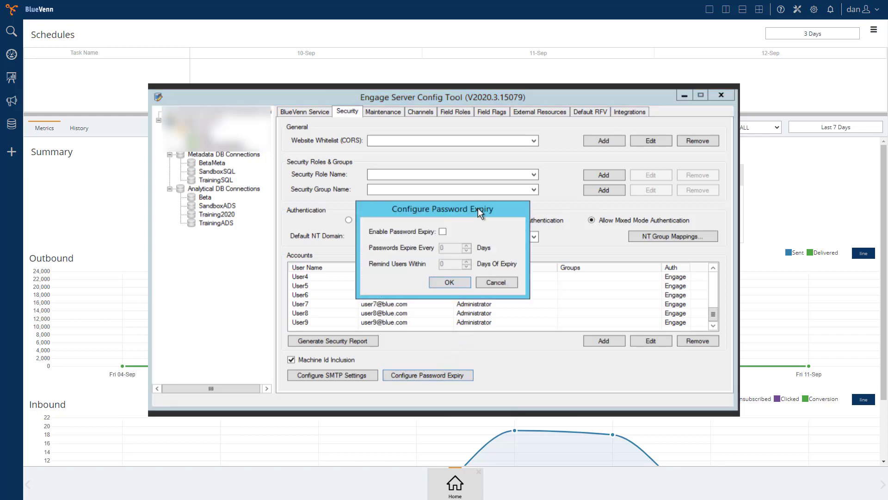
pyautogui.moveTo(479, 207); pyautogui.dragTo(497, 242)
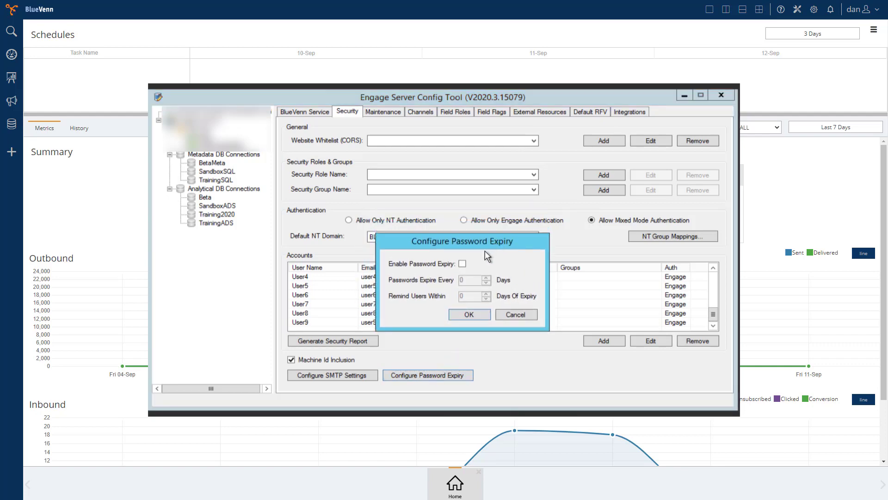
pyautogui.click(463, 263)
pyautogui.doubleClick(468, 280)
pyautogui.write('7')
pyautogui.doubleClick(471, 297)
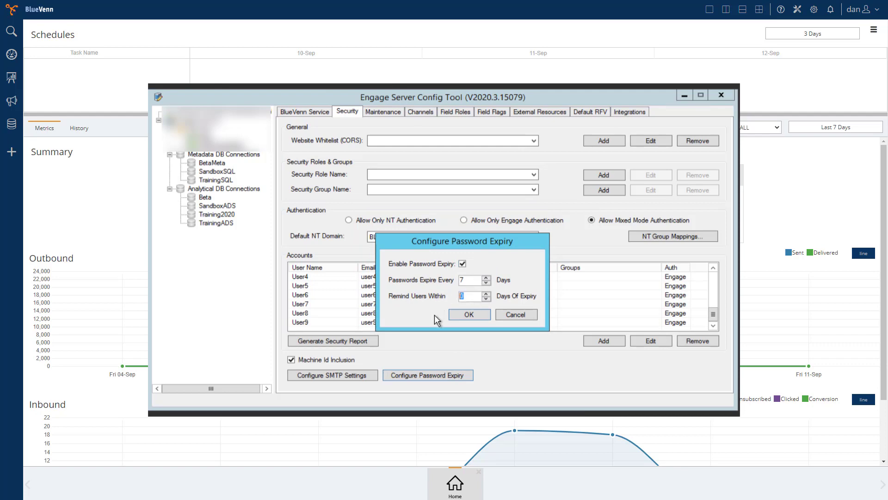
pyautogui.write('2')
pyautogui.click(468, 315)
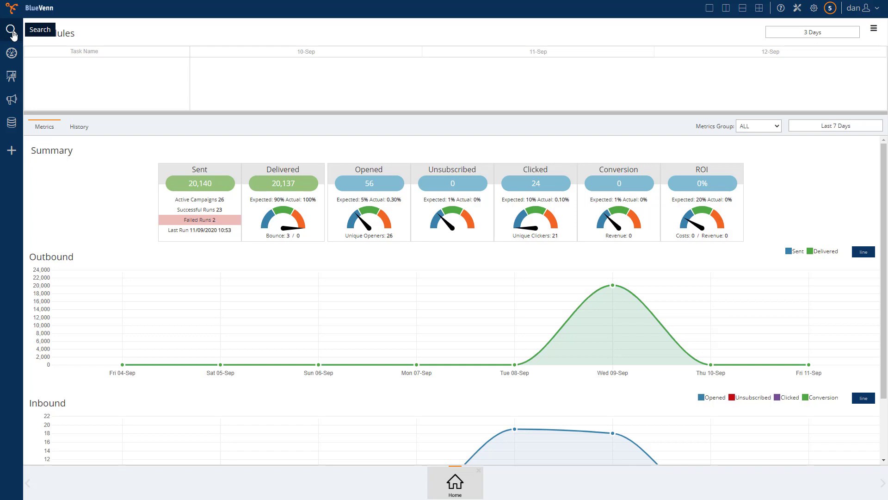
# Step: Search fields for 'custome' and drag the Marketing_CustomerType value Gold into a new selection
pyautogui.click(11, 30)
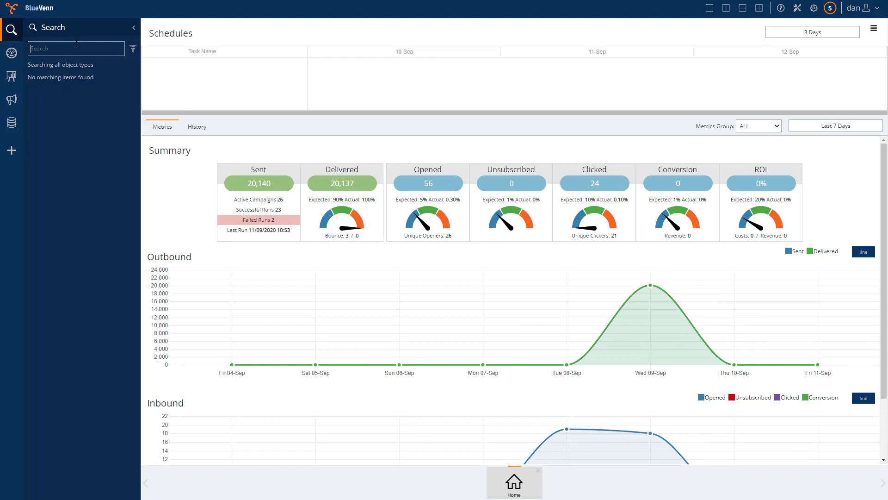
pyautogui.write('customer')
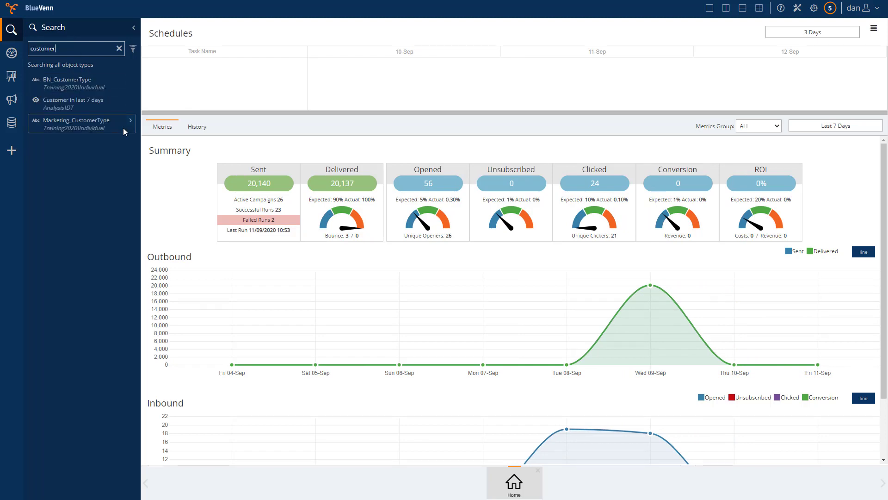
pyautogui.click(131, 128)
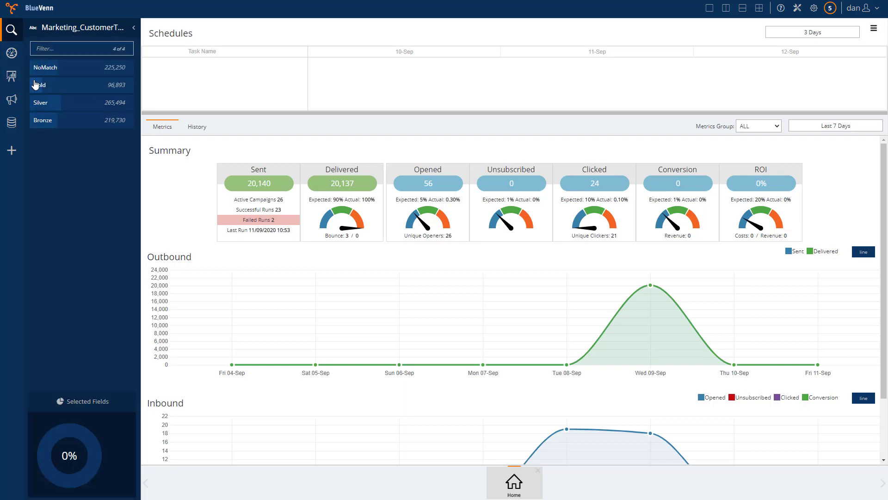
pyautogui.click(50, 87)
pyautogui.moveTo(51, 88); pyautogui.dragTo(617, 478)
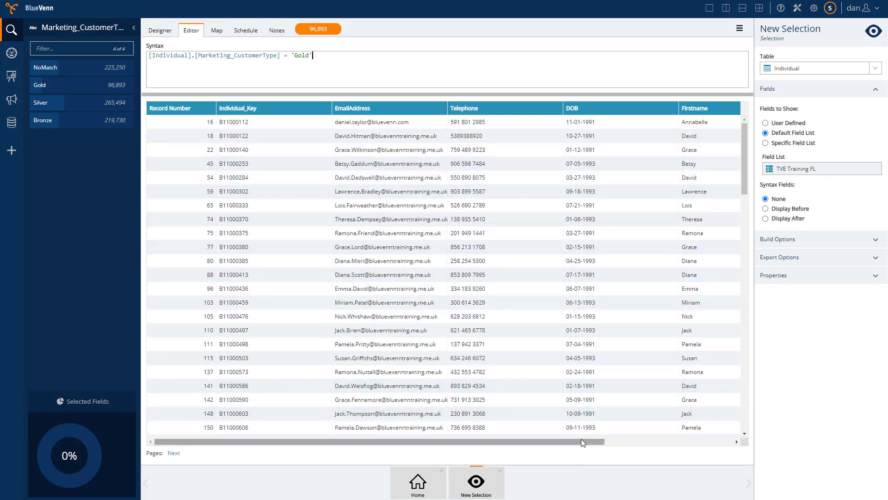
# Step: Pick record 18, then records 22, 45, 54 and 59 in the results grid
pyautogui.moveTo(580, 439); pyautogui.dragTo(458, 416)
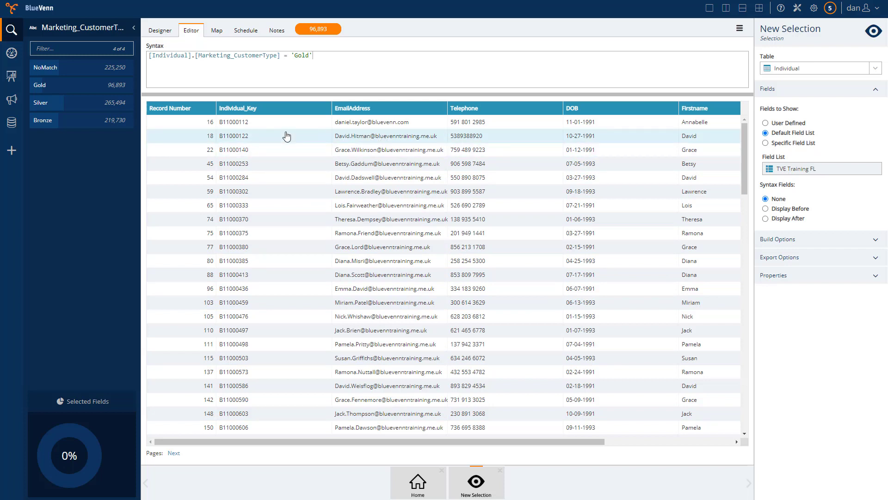
pyautogui.click(259, 139)
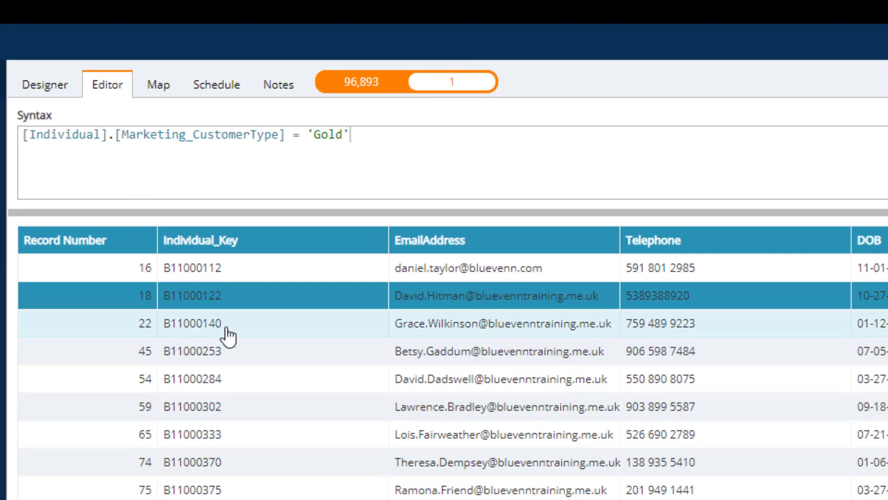
pyautogui.click(228, 329)
pyautogui.keyDown('ctrl'); pyautogui.click(232, 359); pyautogui.keyUp('ctrl')
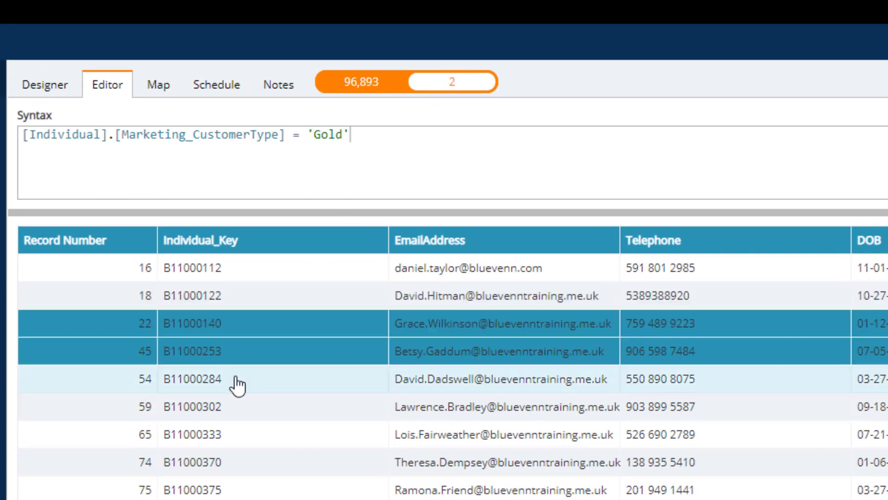
pyautogui.keyDown('ctrl'); pyautogui.click(239, 386); pyautogui.keyUp('ctrl')
pyautogui.keyDown('ctrl'); pyautogui.click(246, 414); pyautogui.keyUp('ctrl')
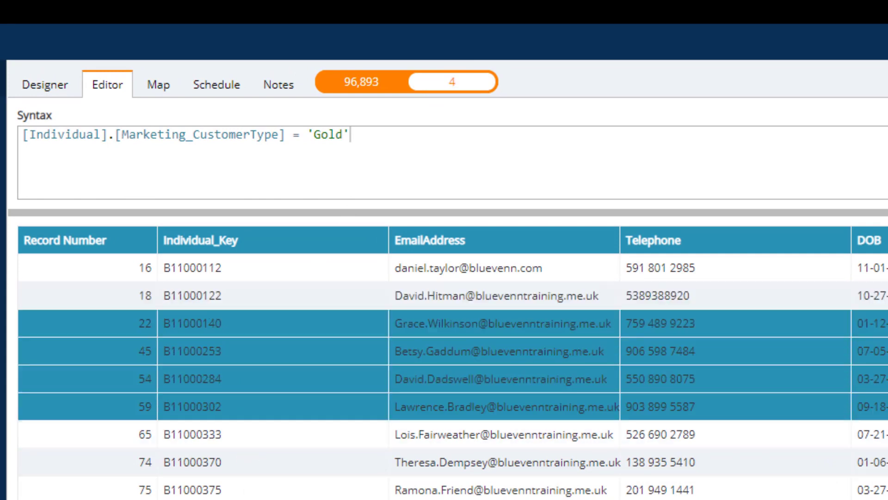
# Step: Extend the choice to record 103, then narrow back to record 18 alone and bring up its actions
pyautogui.keyDown('shift'); pyautogui.click(268, 303); pyautogui.keyUp('shift')
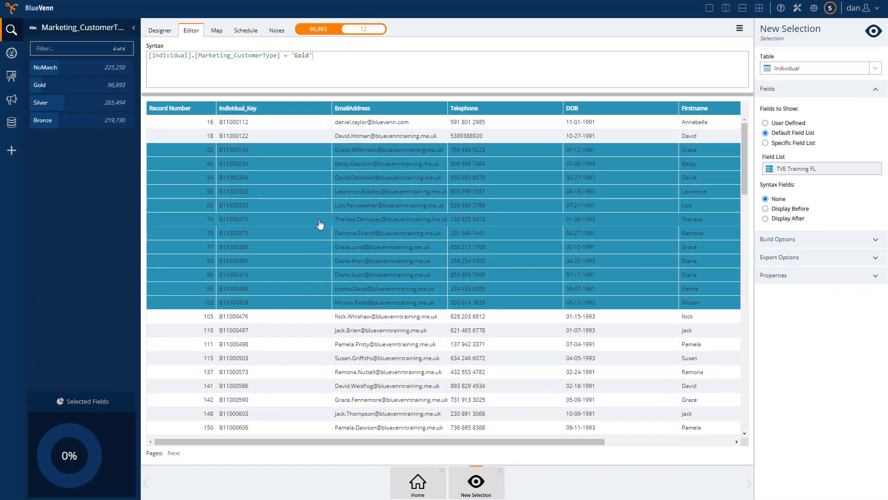
pyautogui.click(269, 137)
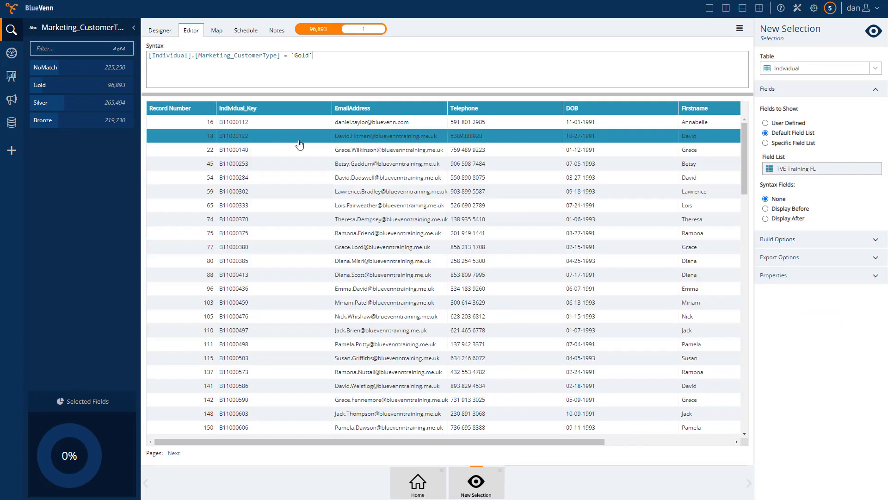
pyautogui.click(372, 34)
# Step: Turn the single record into a SizeSelection and base it on the Order table
pyautogui.moveTo(365, 33); pyautogui.dragTo(546, 483)
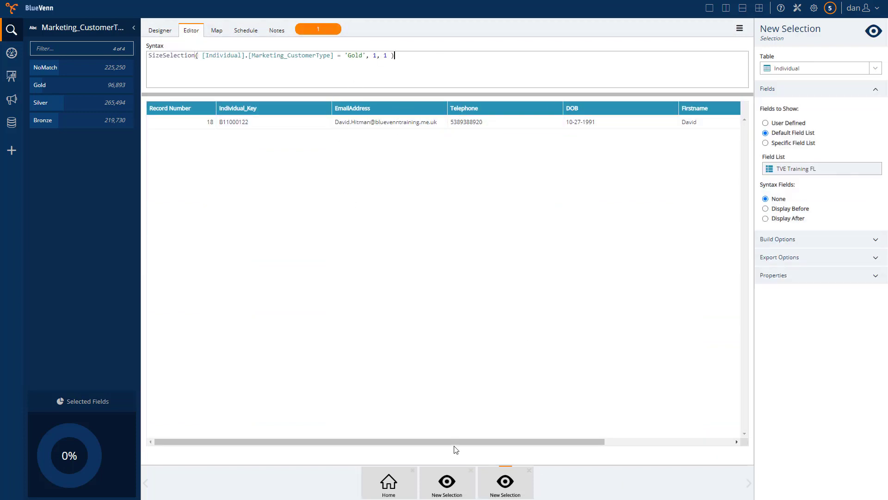
pyautogui.moveTo(467, 442); pyautogui.dragTo(369, 305)
pyautogui.click(877, 71)
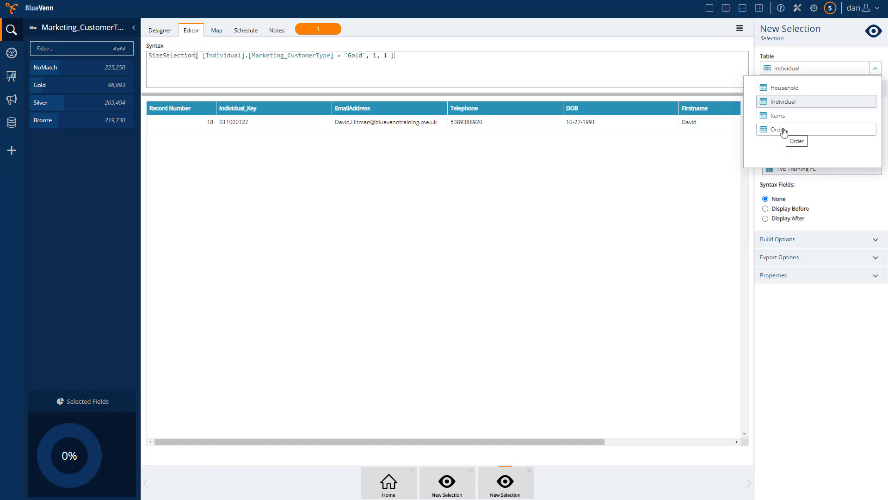
pyautogui.click(784, 130)
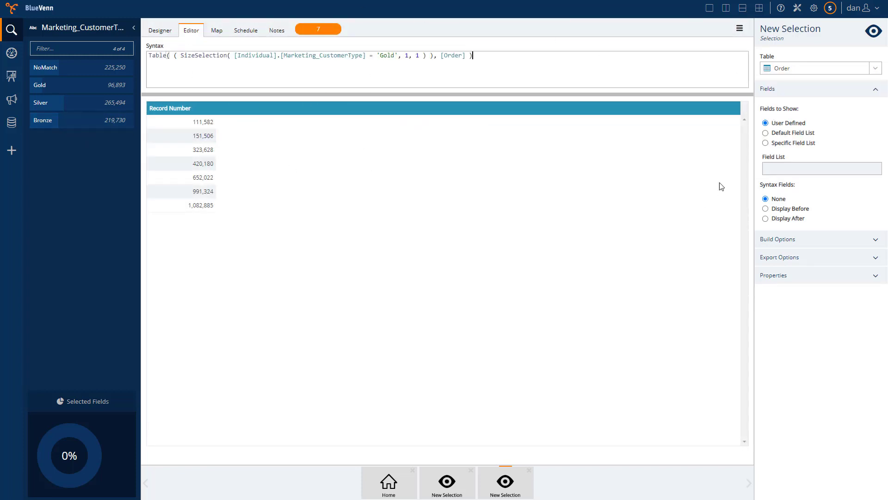
# Step: Choose Specific Field List and review the available field lists
pyautogui.click(771, 144)
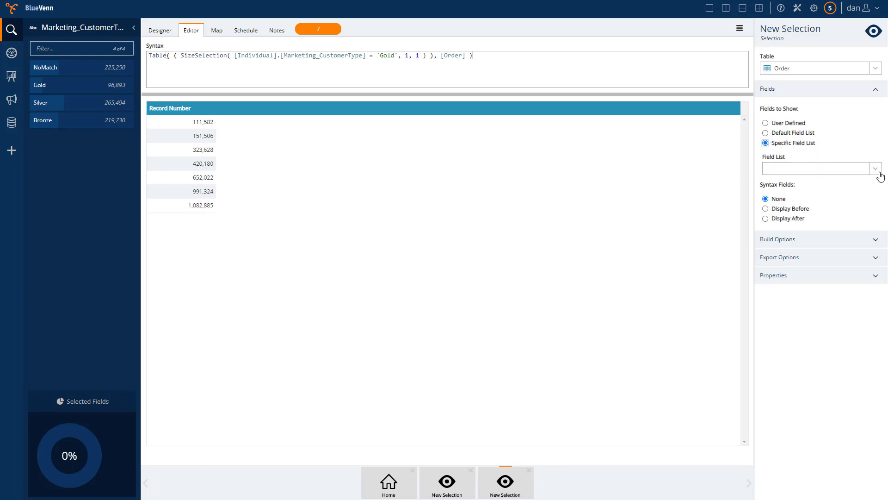
pyautogui.click(875, 169)
pyautogui.click(496, 196)
# Step: Add OrderDate, CF_OrderValue and CF_Number of Items columns from the Order table and refresh the results
pyautogui.click(11, 123)
pyautogui.scroll(3, 45, 74)
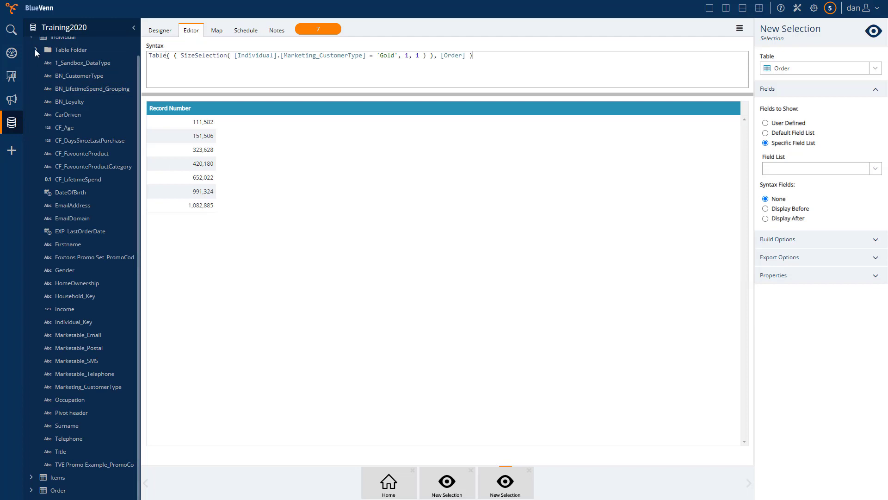
pyautogui.click(31, 56)
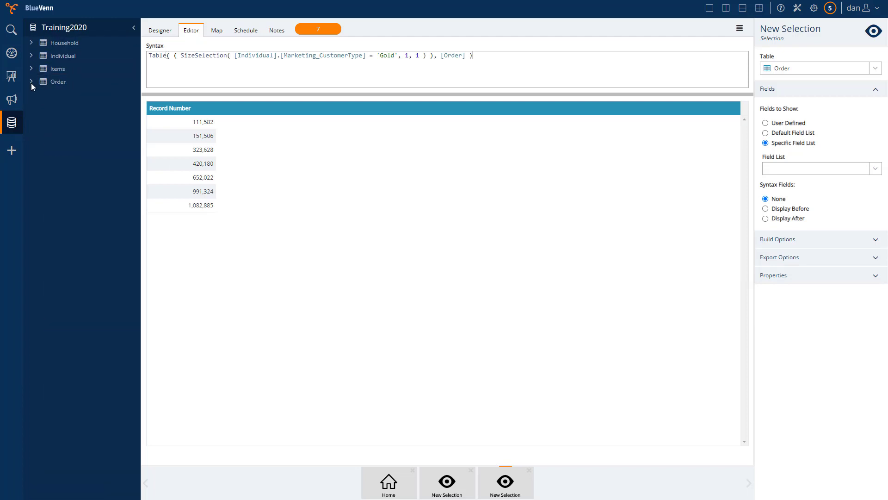
pyautogui.click(31, 82)
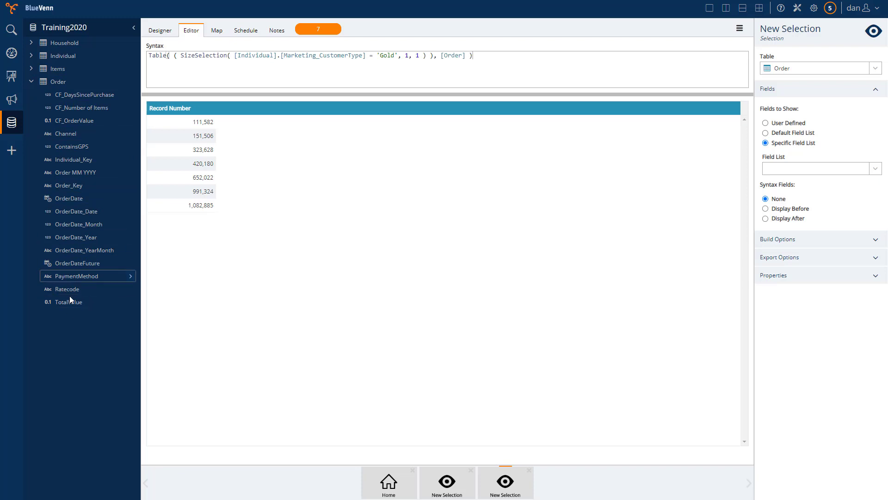
pyautogui.moveTo(84, 197); pyautogui.dragTo(301, 190)
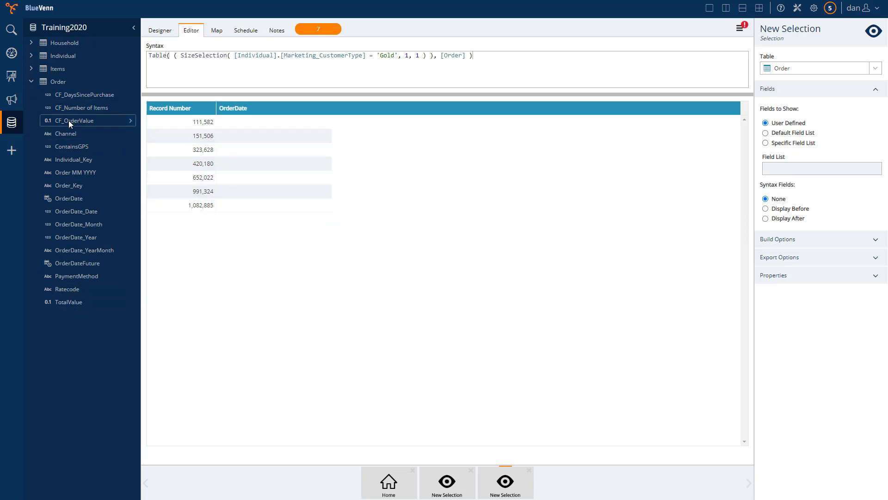
pyautogui.moveTo(68, 120); pyautogui.dragTo(476, 162)
pyautogui.moveTo(81, 107); pyautogui.dragTo(444, 159)
pyautogui.click(740, 29)
pyautogui.click(740, 41)
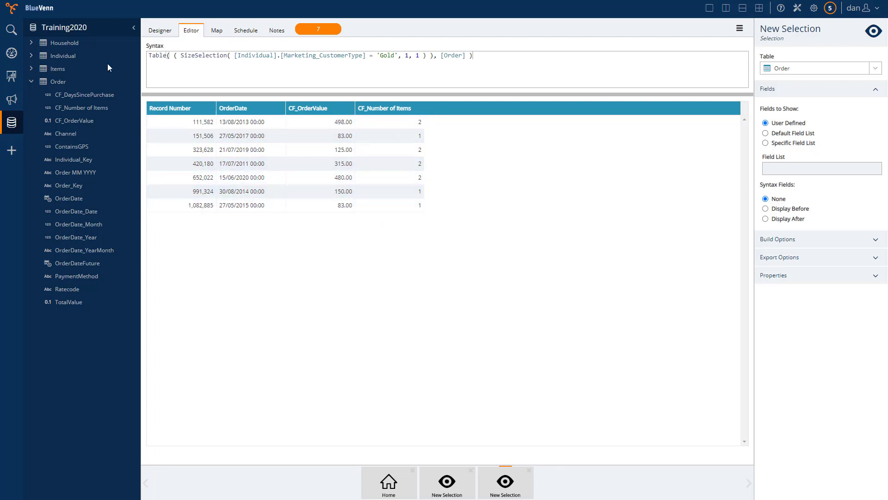
# Step: Add CF_LifetimeSpend, Firstname and Individual_Key columns from Individual, then list Marketing_CustomerType values
pyautogui.click(32, 55)
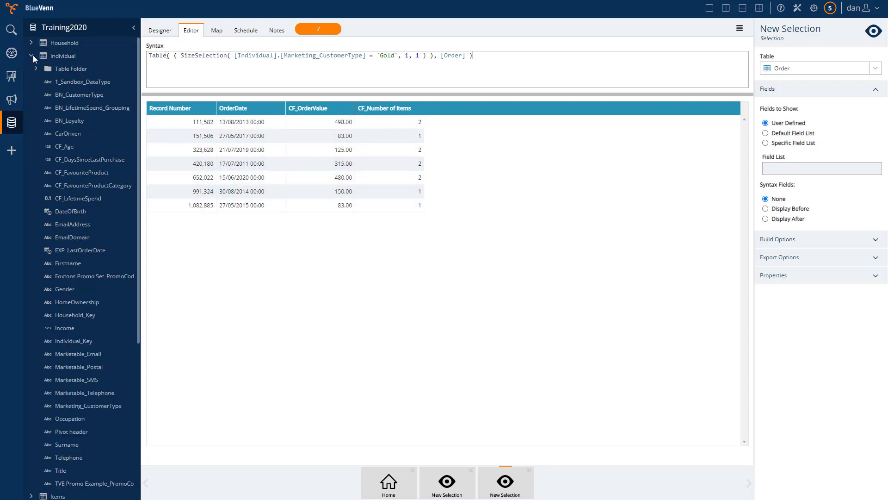
pyautogui.scroll(-1, 101, 225)
pyautogui.scroll(1, 94, 178)
pyautogui.moveTo(96, 199); pyautogui.dragTo(501, 181)
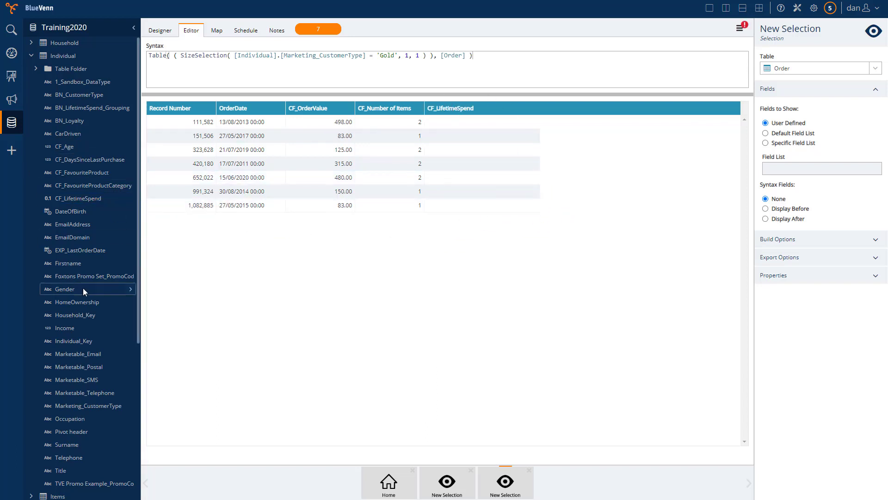
pyautogui.moveTo(66, 265); pyautogui.dragTo(592, 202)
pyautogui.moveTo(95, 342); pyautogui.dragTo(694, 155)
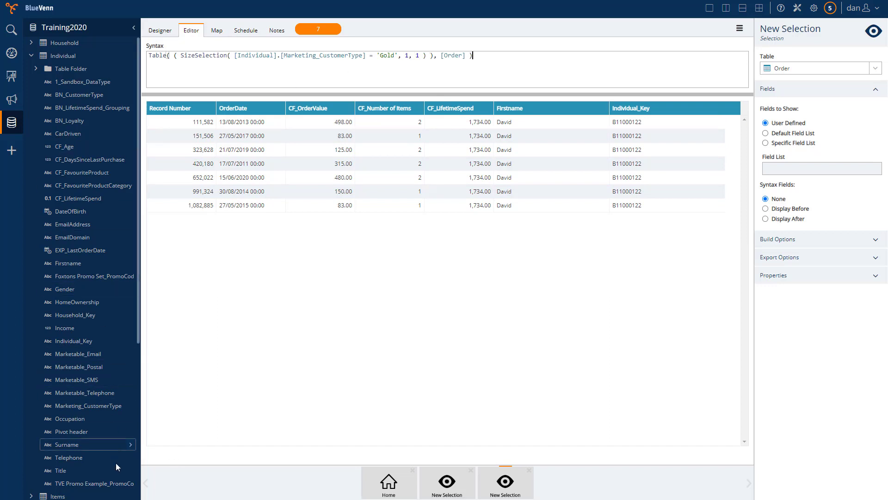
pyautogui.click(127, 405)
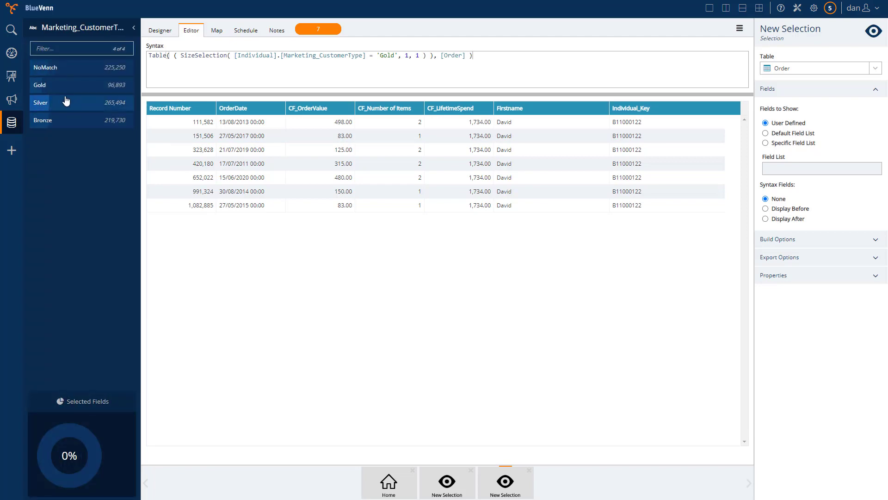
# Step: Create a Gold customer selection and a sample sub-selection from it, selecting the 7 in its syntax
pyautogui.moveTo(56, 85); pyautogui.dragTo(592, 481)
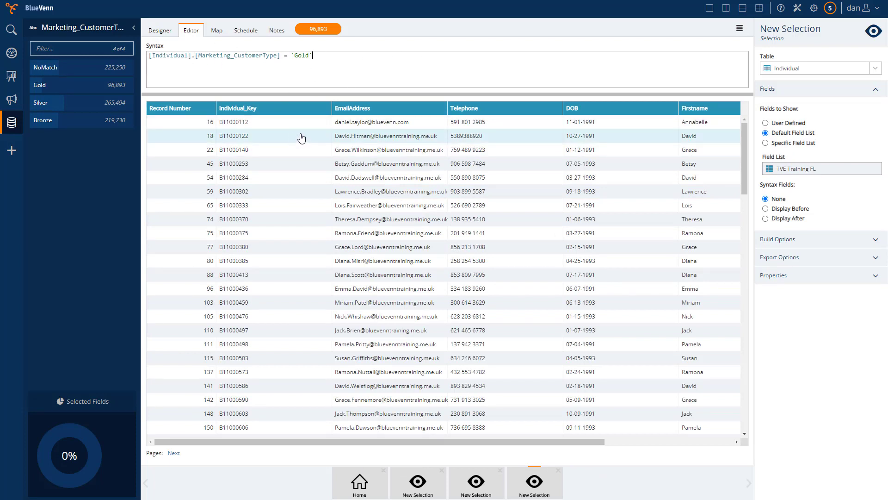
pyautogui.click(301, 222)
pyautogui.moveTo(368, 26); pyautogui.dragTo(628, 483)
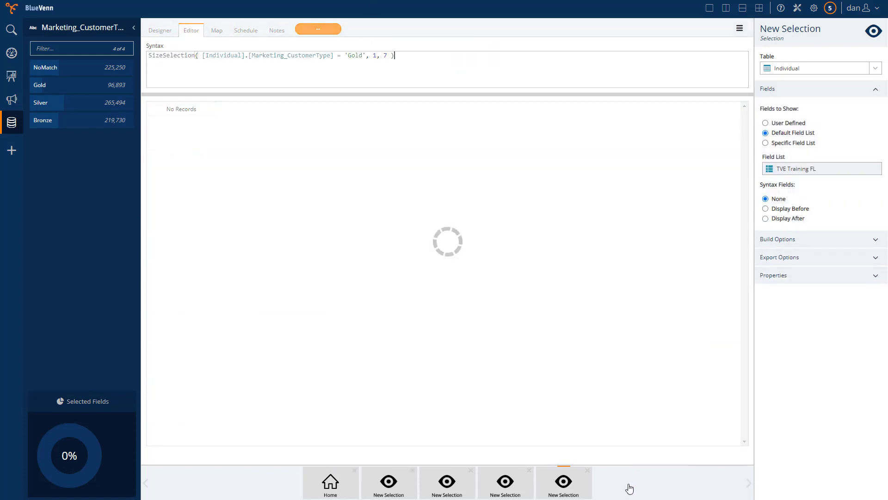
pyautogui.doubleClick(385, 55)
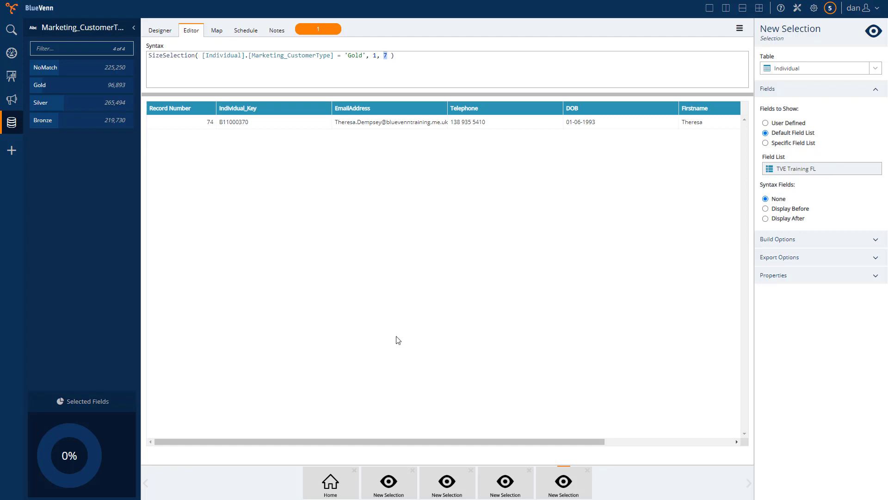
# Step: Revisit the Gold and order-level selections, then reload the app page with F5
pyautogui.click(505, 476)
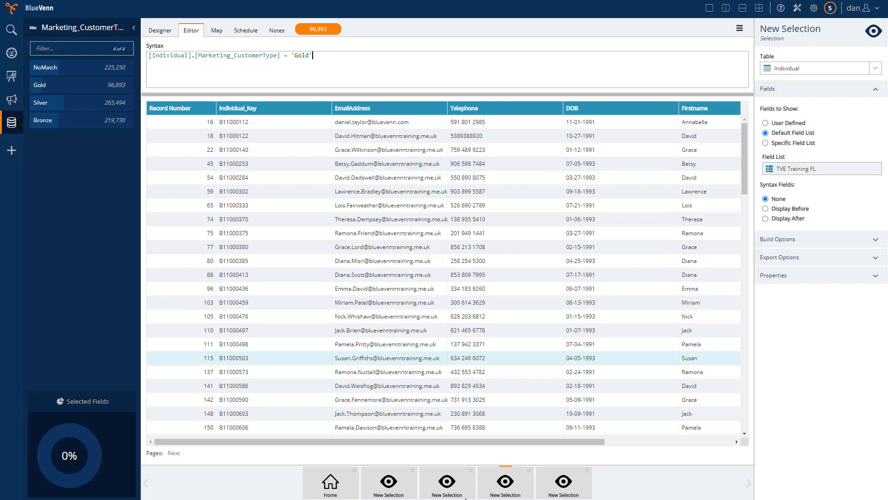
pyautogui.click(447, 484)
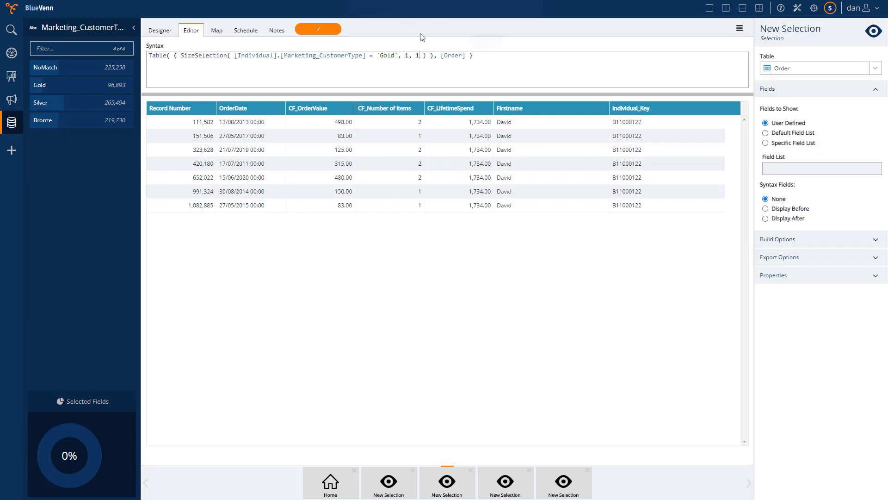
pyautogui.press('F5')
pyautogui.click(489, 41)
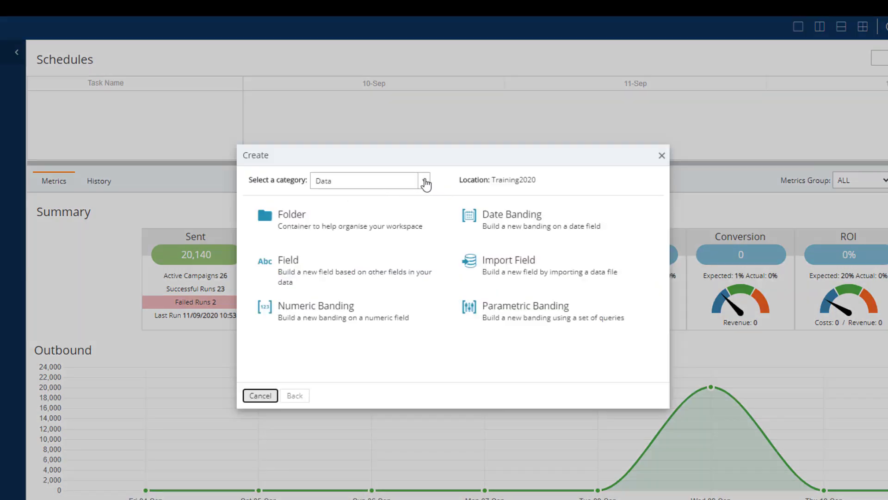
# Step: Create a new Voucher Code Set from the Campaigns category and expand its form to the Provider setting
pyautogui.click(424, 183)
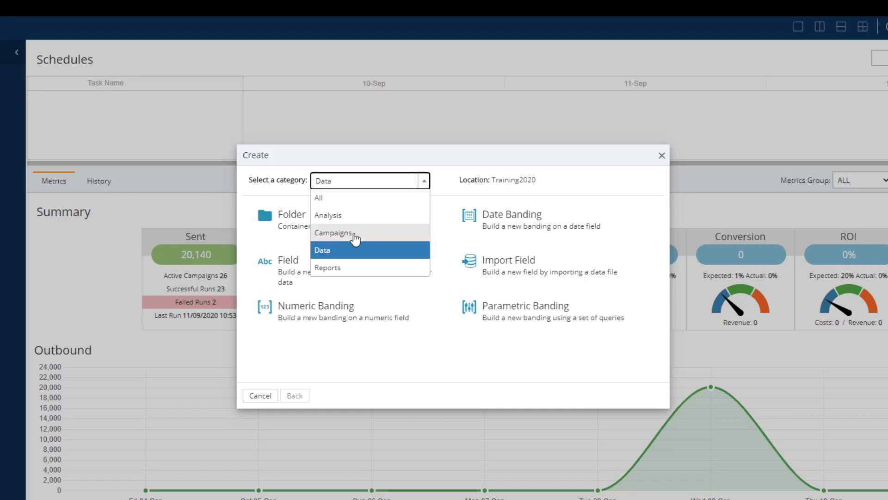
pyautogui.click(357, 233)
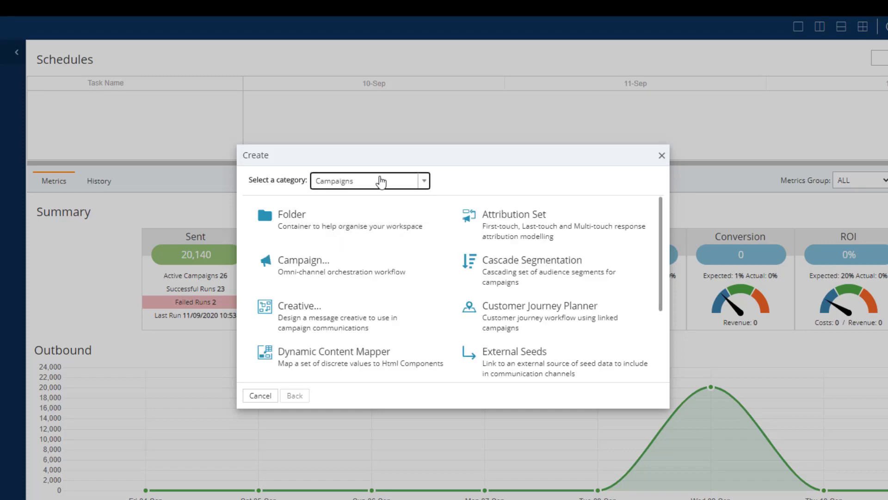
pyautogui.scroll(-3, 580, 194)
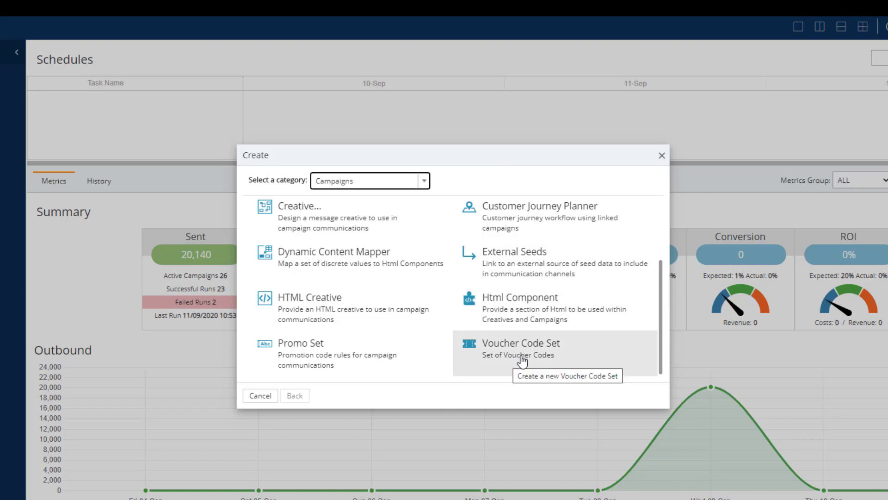
pyautogui.click(522, 360)
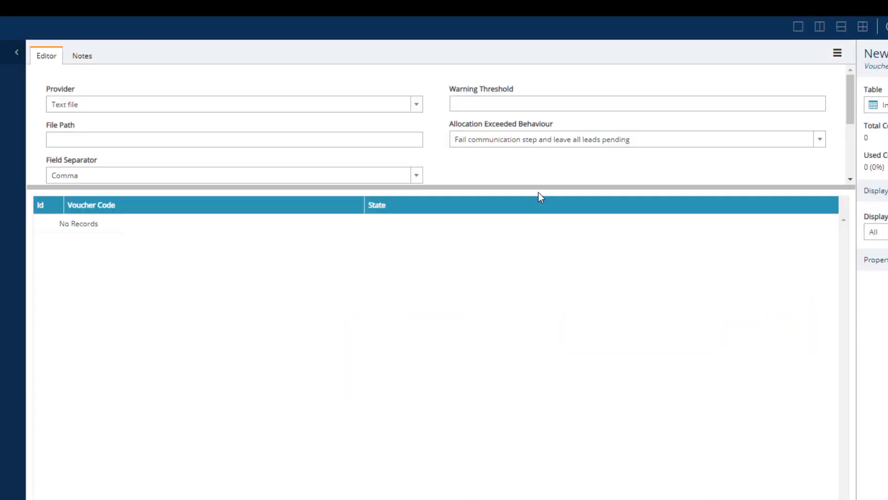
pyautogui.moveTo(541, 187); pyautogui.dragTo(549, 294)
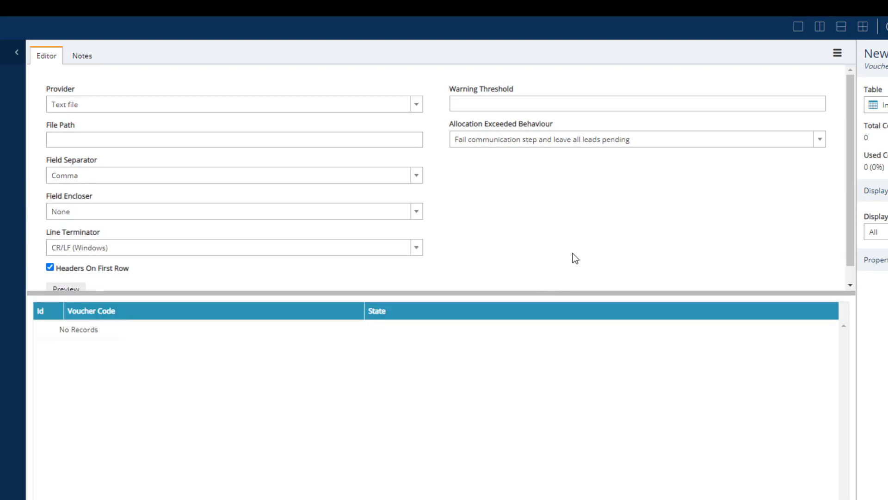
pyautogui.click(139, 104)
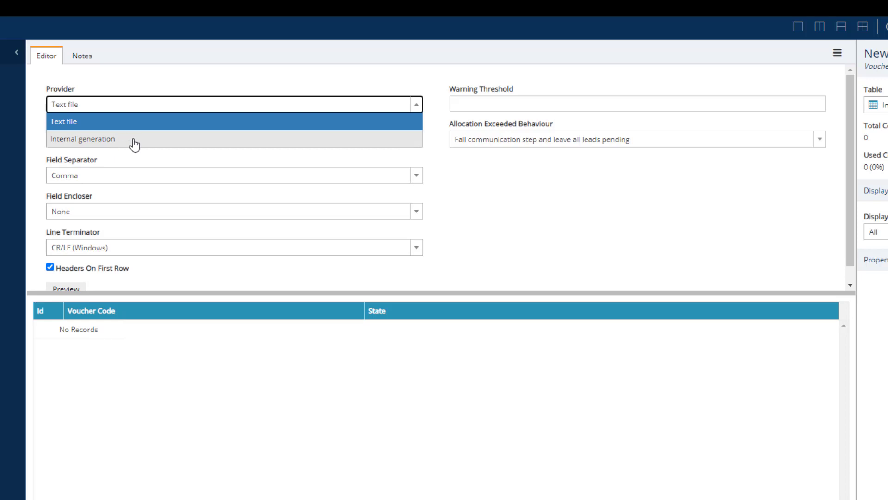
# Step: Generate 20000 voucher codes internally, warning at 1000 and failing individual leads not allocated a code
pyautogui.click(118, 146)
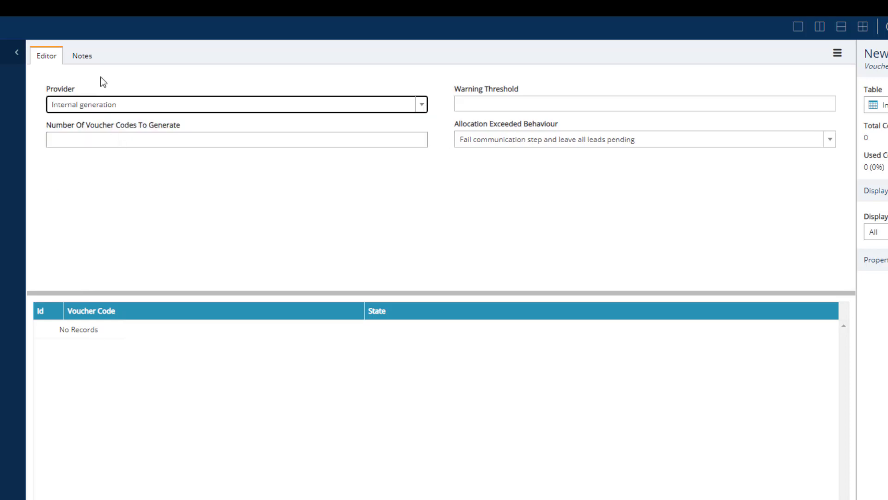
pyautogui.click(199, 140)
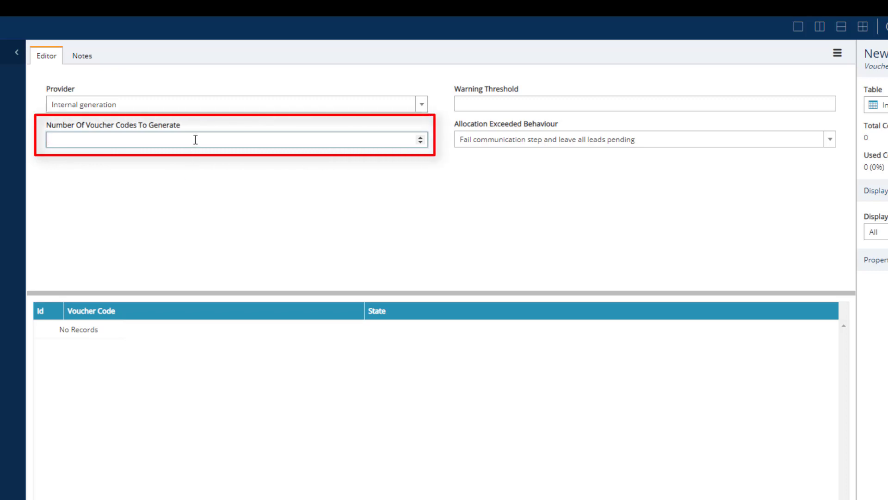
pyautogui.write('20000')
pyautogui.click(512, 108)
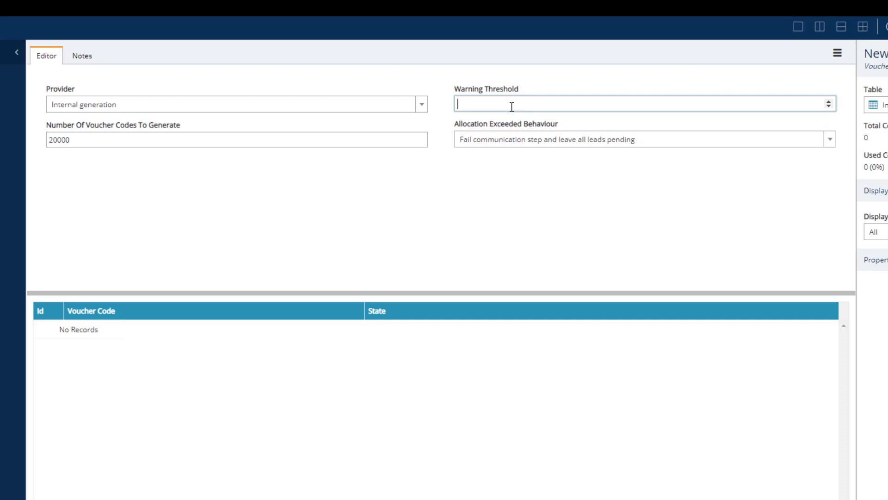
pyautogui.write('1000')
pyautogui.click(759, 145)
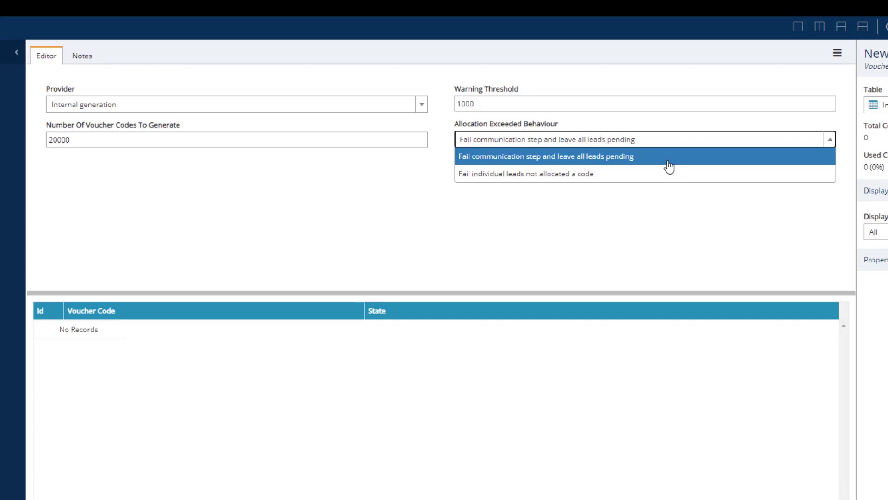
pyautogui.click(552, 176)
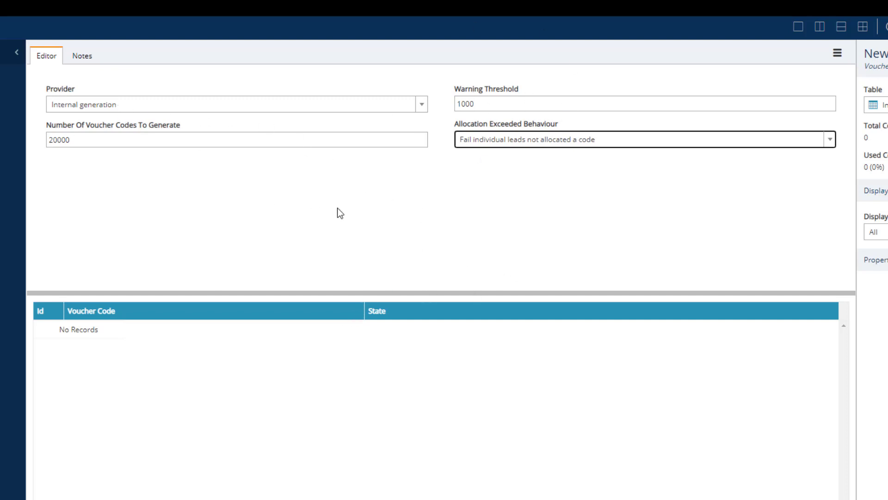
pyautogui.click(390, 224)
# Step: Save the voucher set as 'Internal Generation Codes' and generate its codes
pyautogui.click(837, 52)
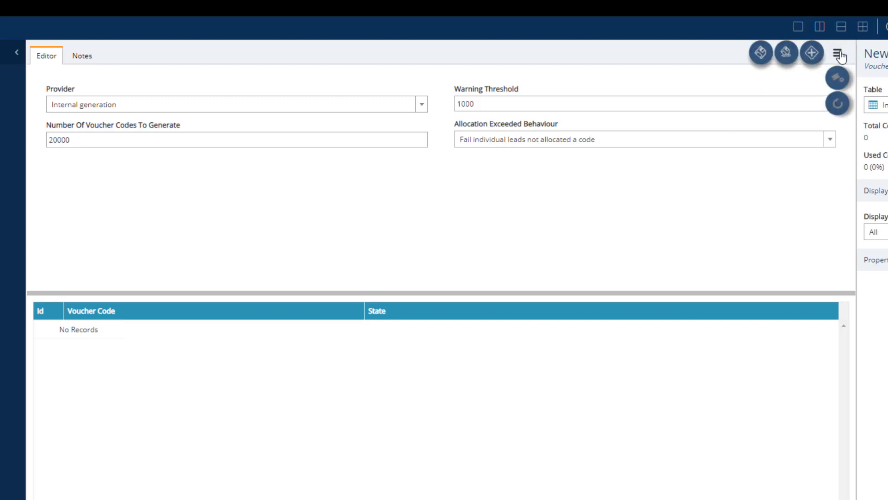
pyautogui.click(747, 53)
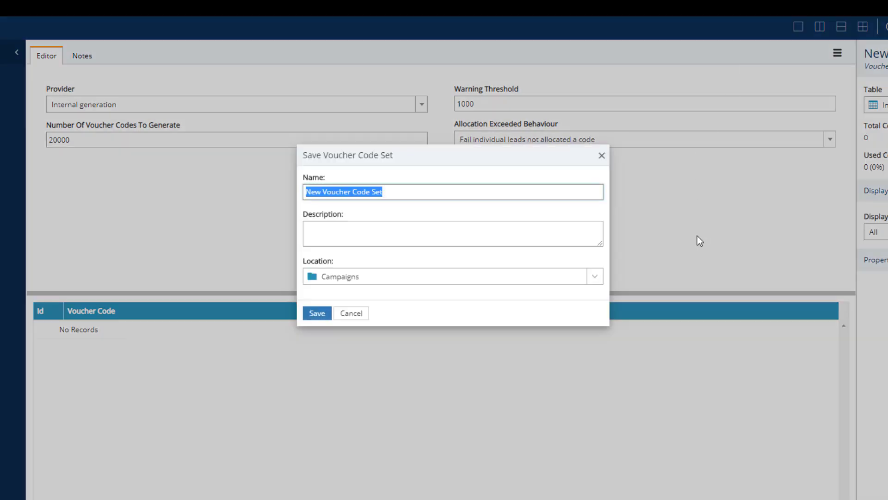
pyautogui.write('Int')
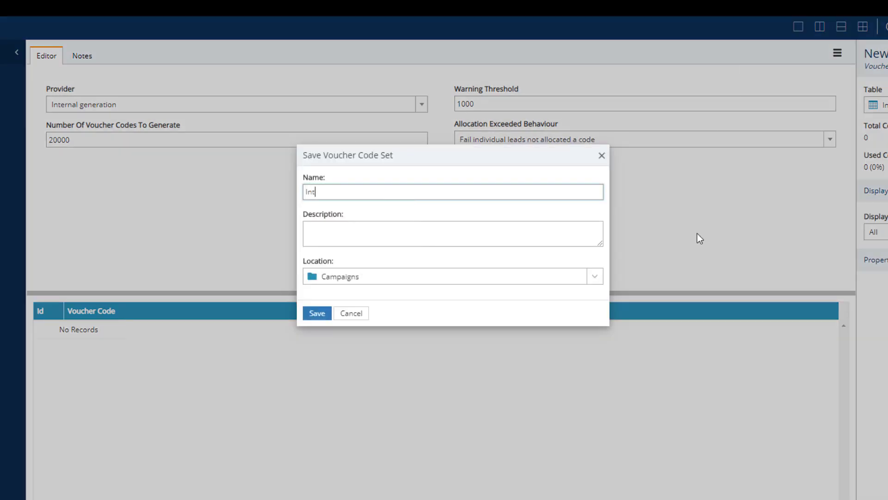
pyautogui.write('ernal Generation Codes')
pyautogui.click(317, 313)
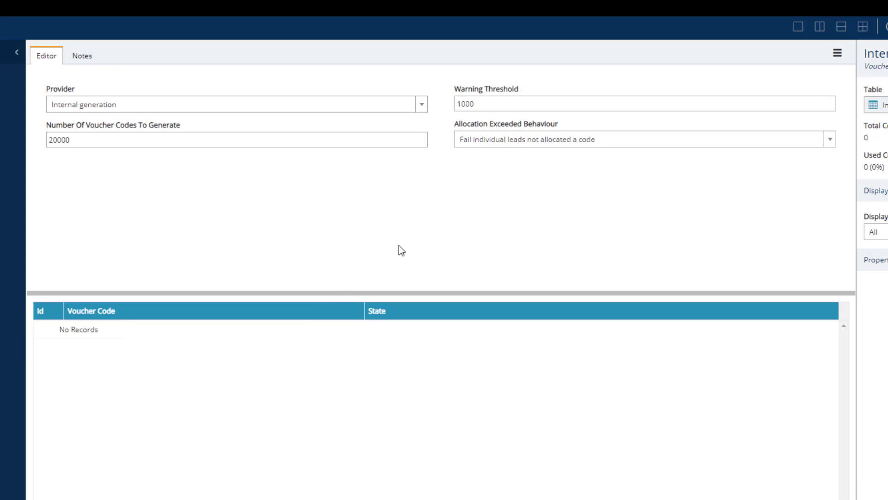
pyautogui.click(837, 53)
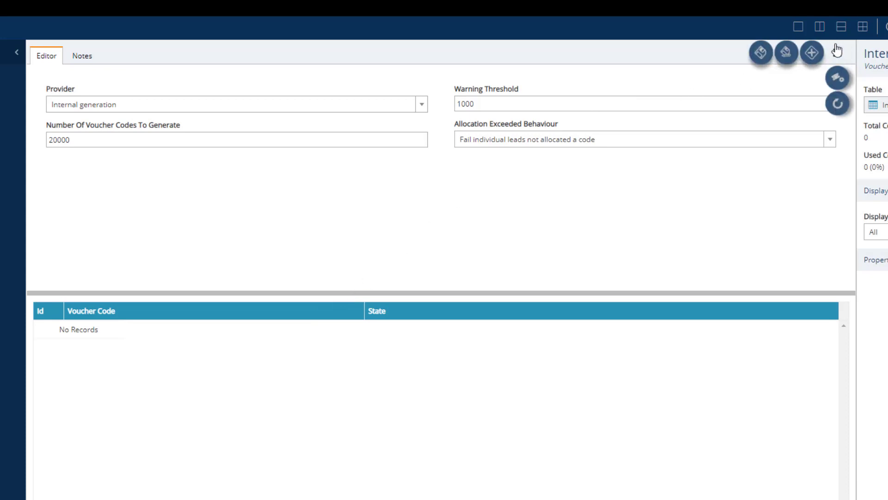
pyautogui.click(838, 84)
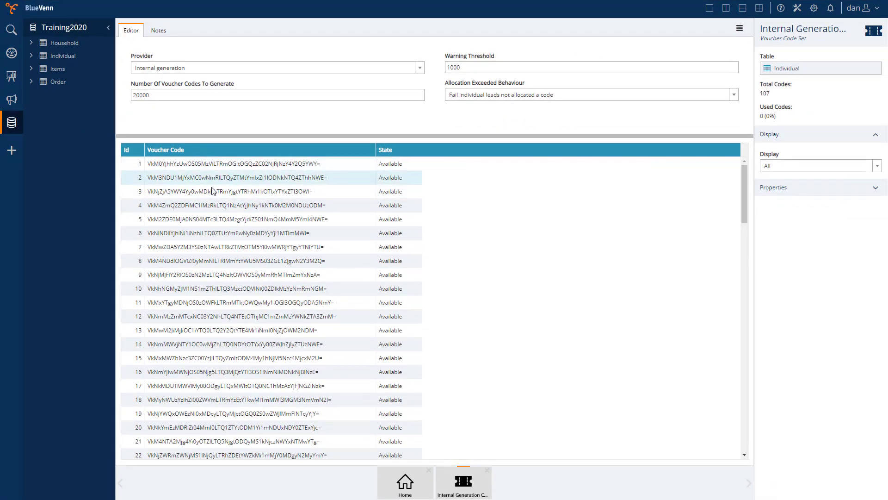
# Step: Scroll the code grid down and back up until Total Codes reads 20,000
pyautogui.scroll(-2, 217, 227)
pyautogui.scroll(-17, 242, 324)
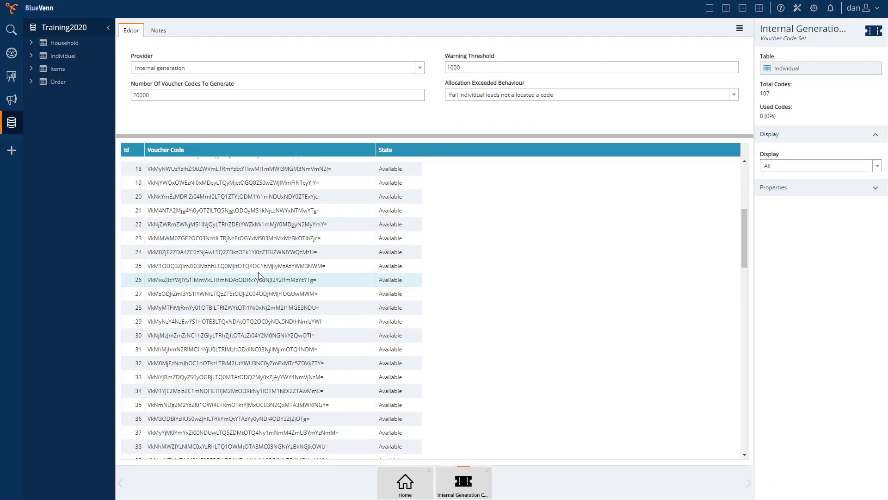
pyautogui.scroll(19, 250, 379)
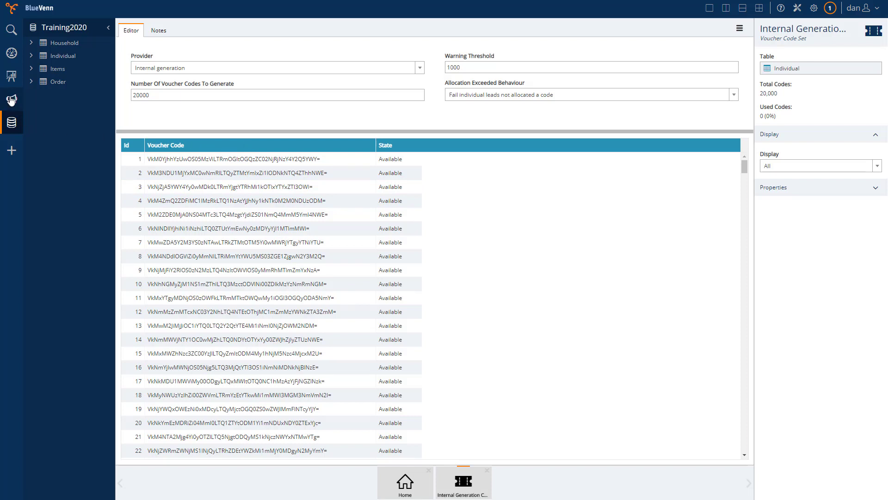
# Step: Create a new Campaigns > Voucher Code Set and enlarge its settings area
pyautogui.click(9, 154)
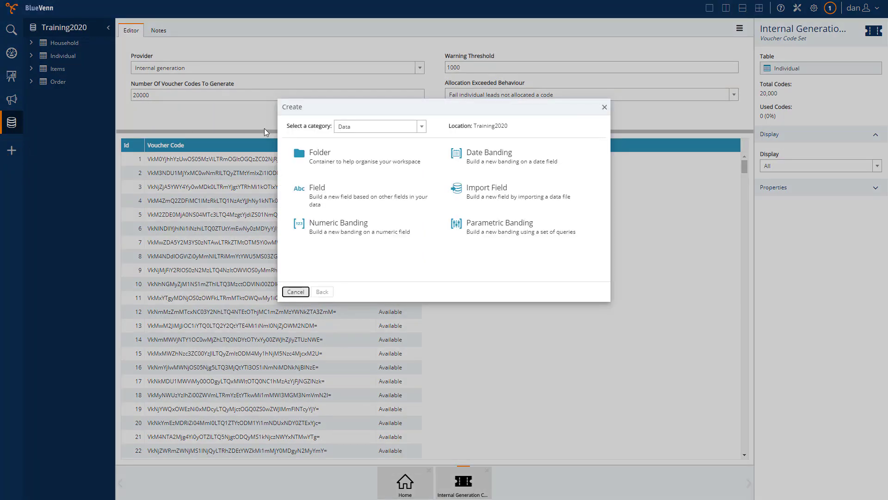
pyautogui.click(378, 130)
pyautogui.click(367, 167)
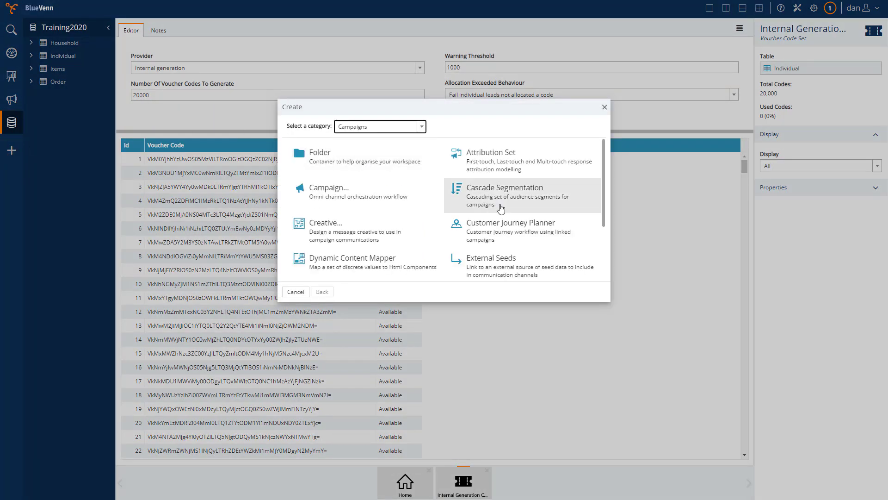
pyautogui.scroll(-3, 458, 217)
pyautogui.click(511, 262)
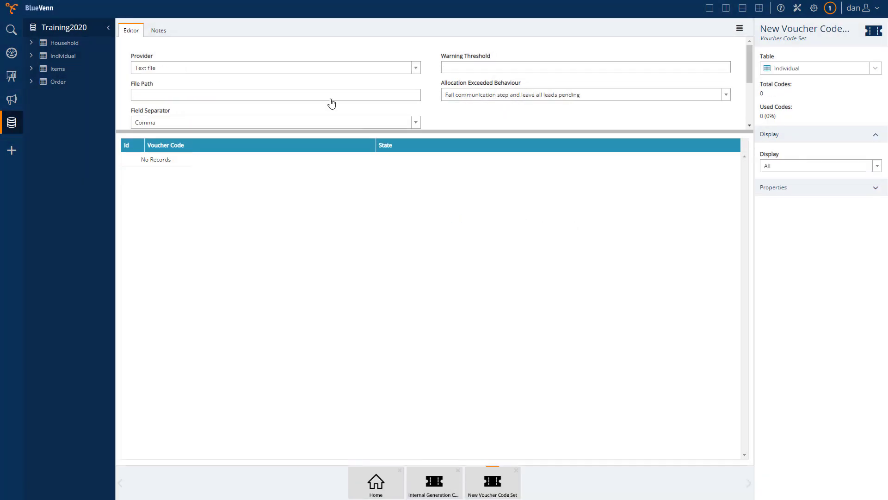
pyautogui.moveTo(351, 134); pyautogui.dragTo(382, 240)
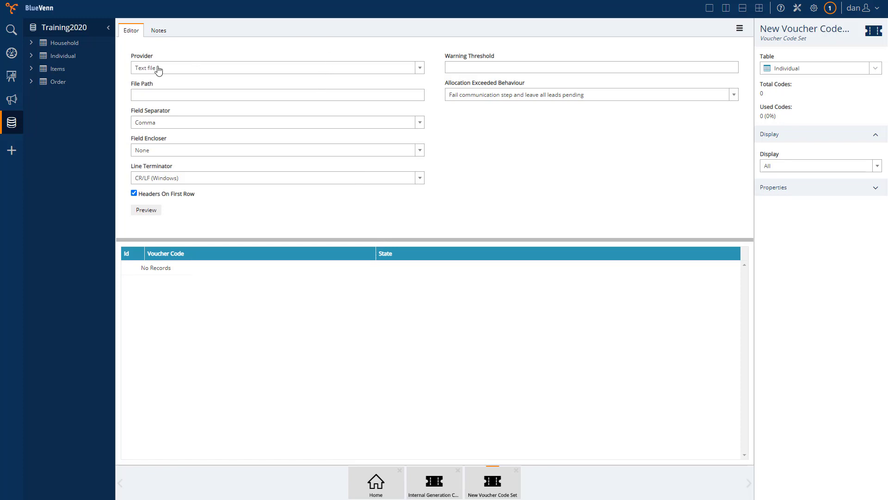
# Step: Keep Text file as the provider and set the warning threshold to 20
pyautogui.click(180, 72)
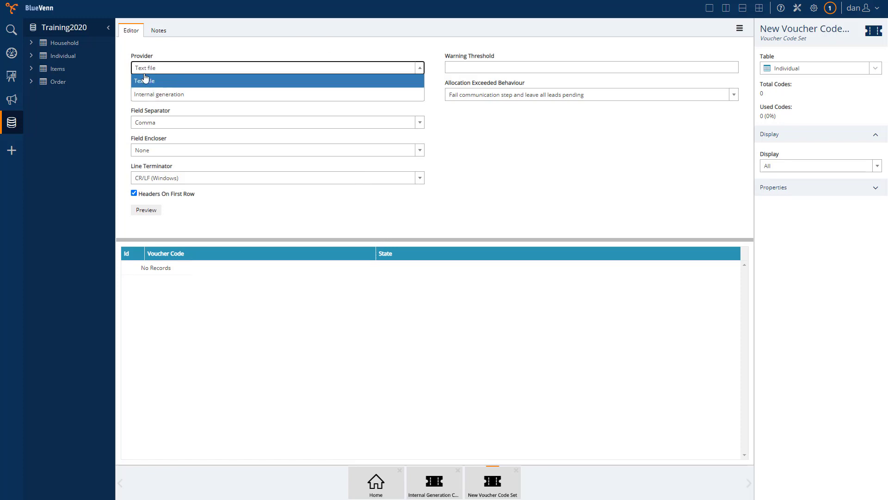
pyautogui.click(170, 70)
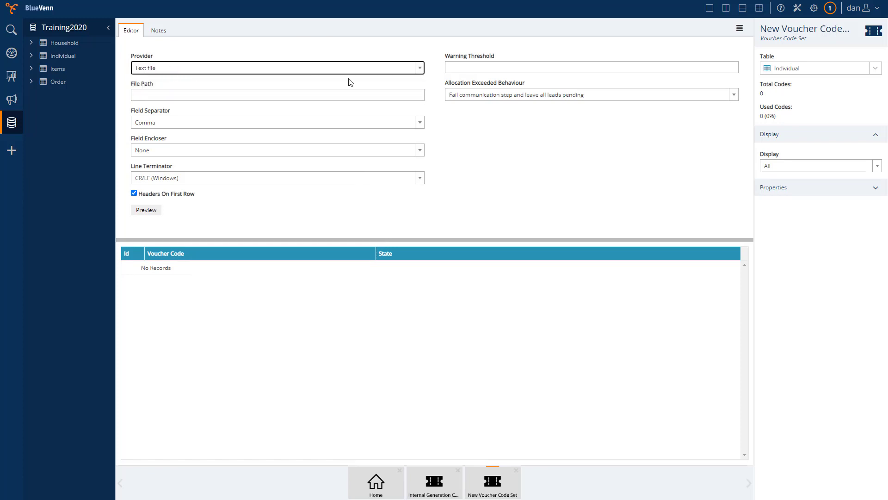
pyautogui.click(479, 67)
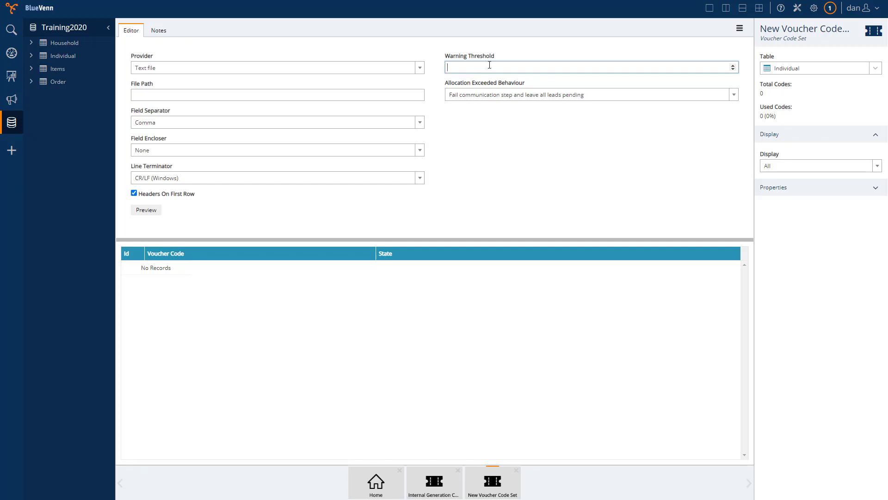
pyautogui.write('20')
pyautogui.click(229, 94)
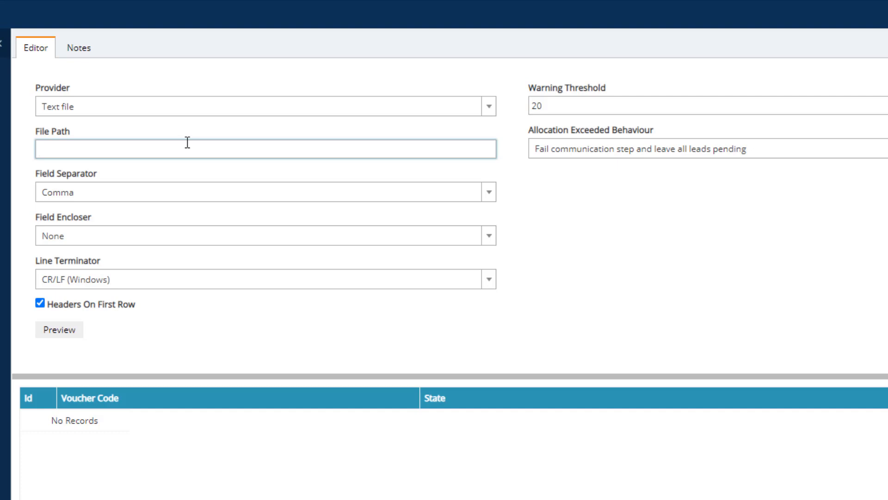
# Step: Use E:\Vouchers\BeastPromo.csv, Comma separator, no encloser, failing individual leads not allocated a code
pyautogui.write('E:\\Vouchers\\BeastPromo.csv')
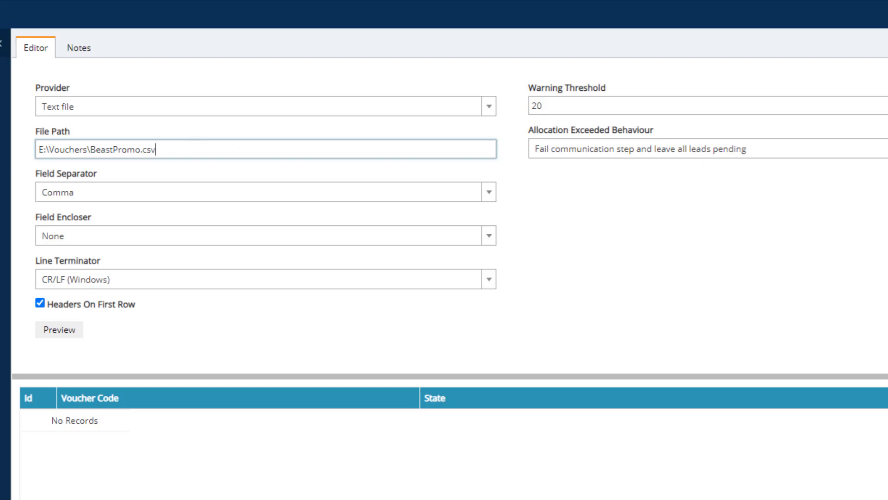
pyautogui.click(872, 148)
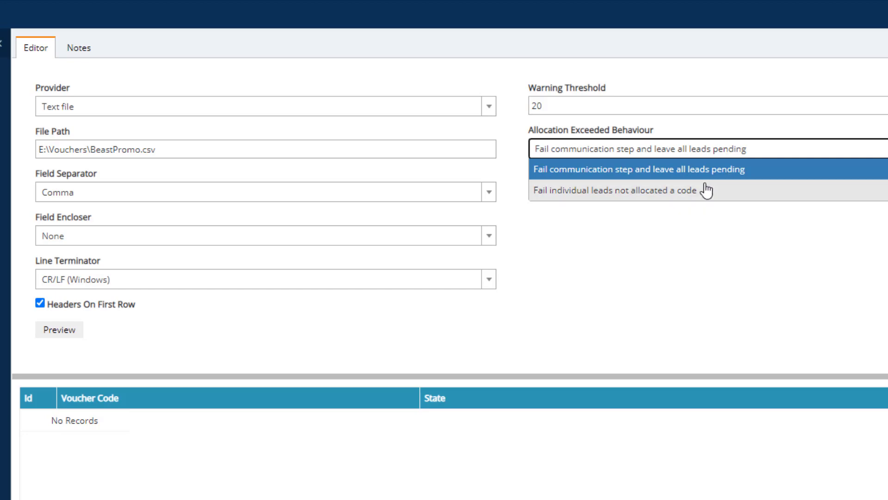
pyautogui.click(686, 199)
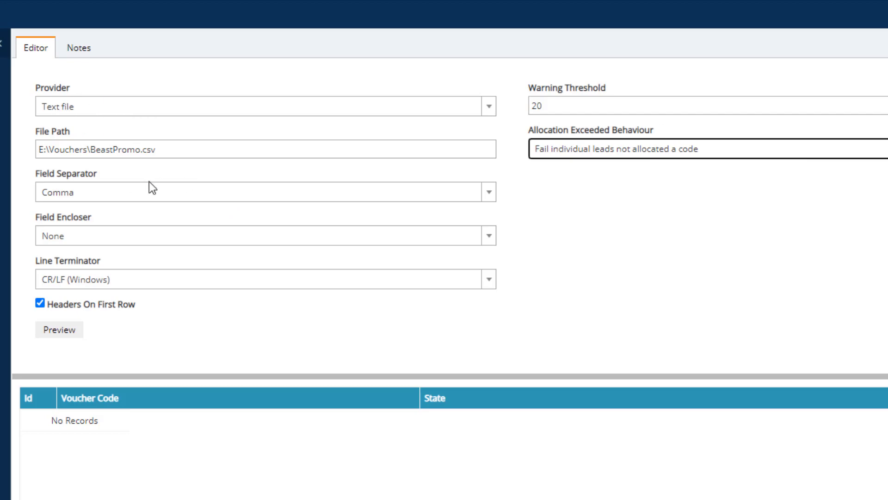
pyautogui.click(131, 192)
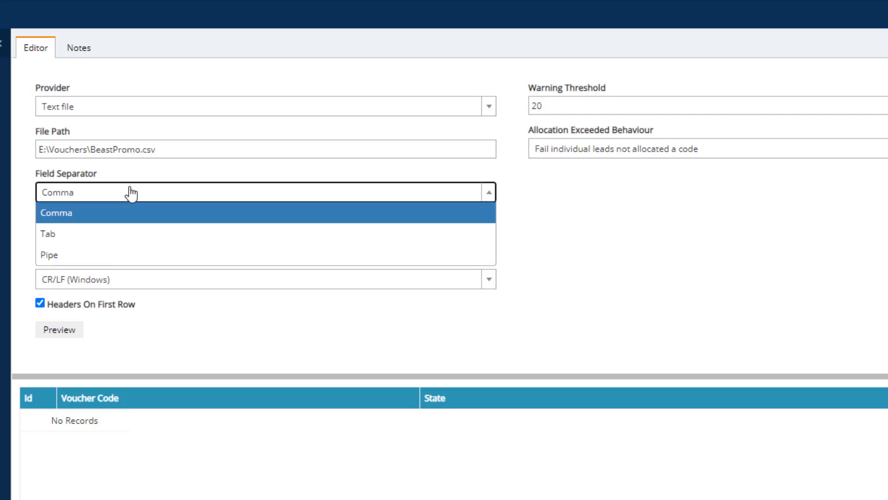
pyautogui.click(131, 192)
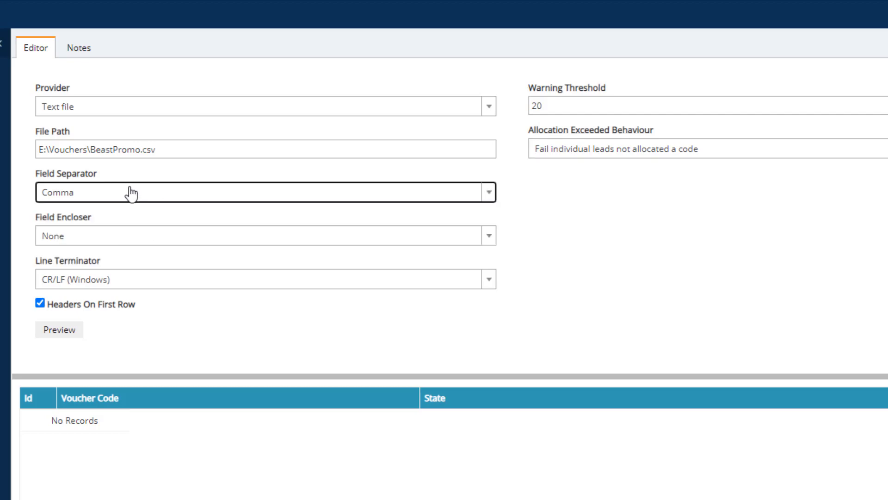
pyautogui.click(131, 245)
pyautogui.click(131, 244)
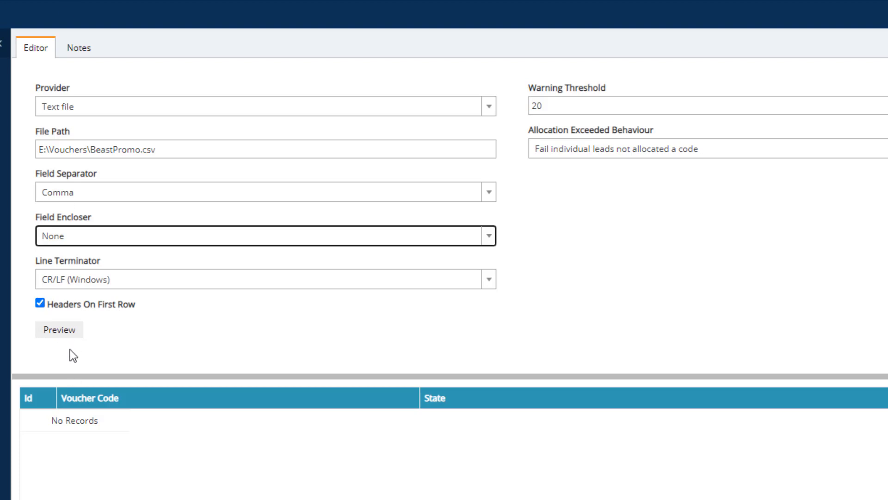
# Step: Preview the codes contained in the BeastPromo voucher file
pyautogui.click(59, 331)
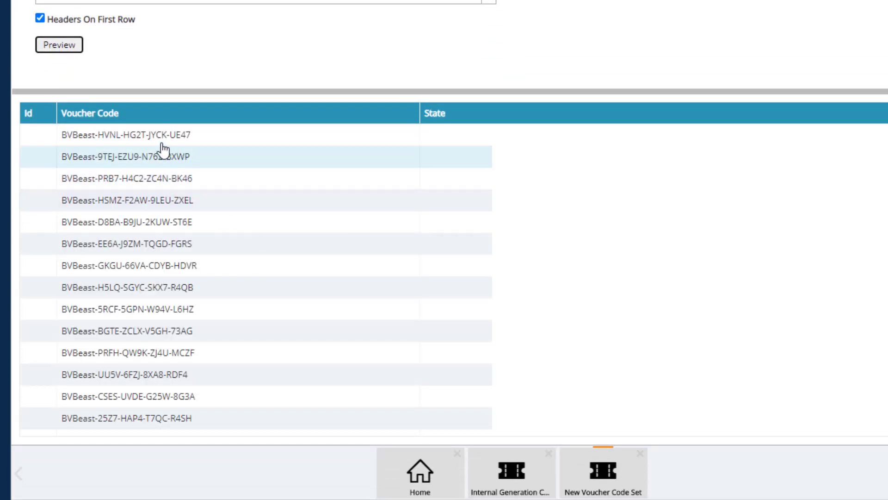
pyautogui.scroll(-5, 166, 319)
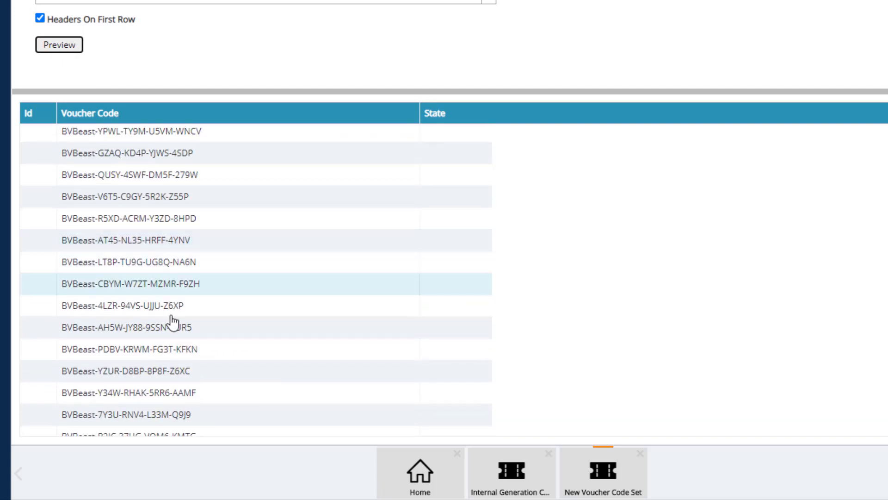
pyautogui.scroll(3, 148, 332)
pyautogui.scroll(3, 148, 332)
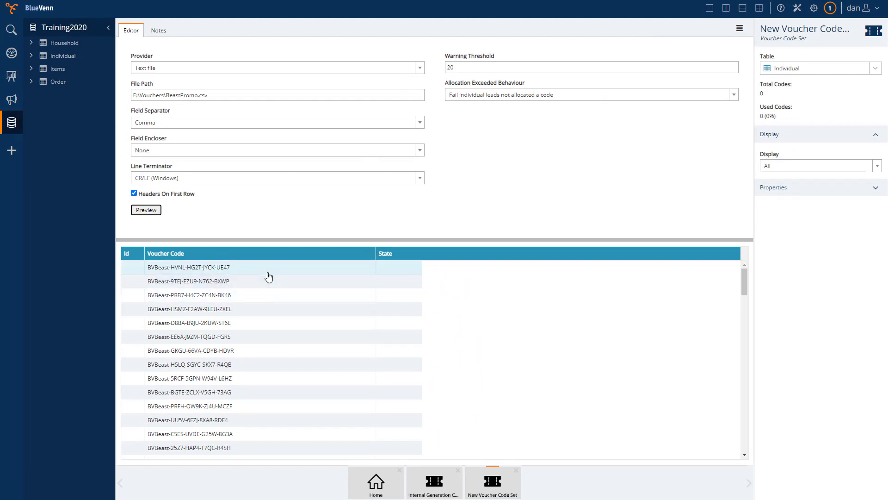
# Step: Save the voucher set as 'External Generated vouchers'
pyautogui.click(739, 30)
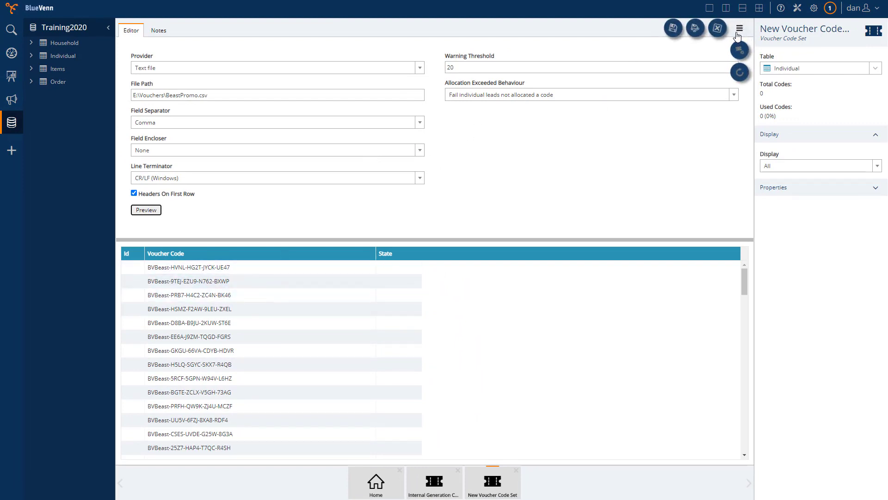
pyautogui.click(672, 28)
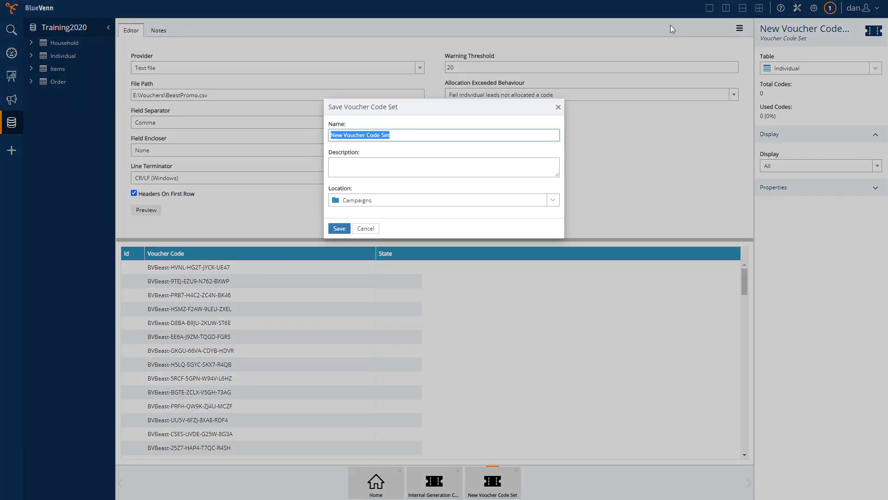
pyautogui.write('Exte')
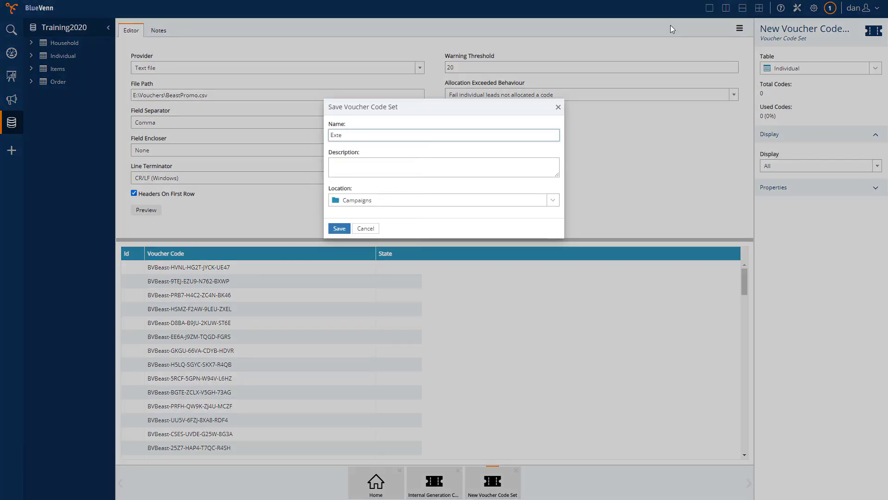
pyautogui.write('rnal Generated vouchers')
pyautogui.press('Return')
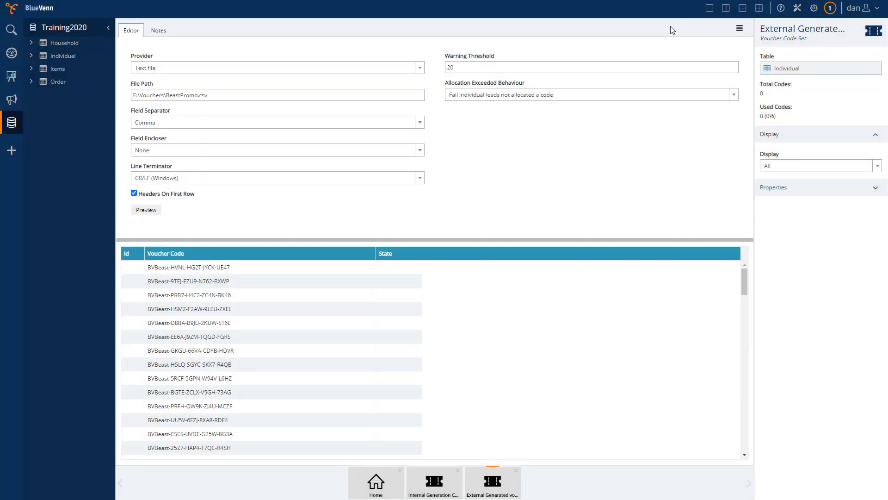
# Step: Load the file's codes into the set, then return to the Internal Generation Codes set
pyautogui.click(739, 28)
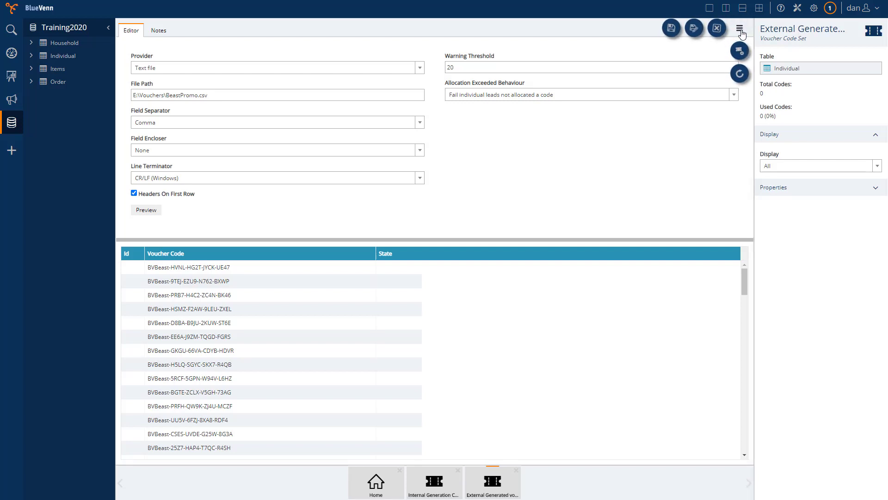
pyautogui.click(740, 51)
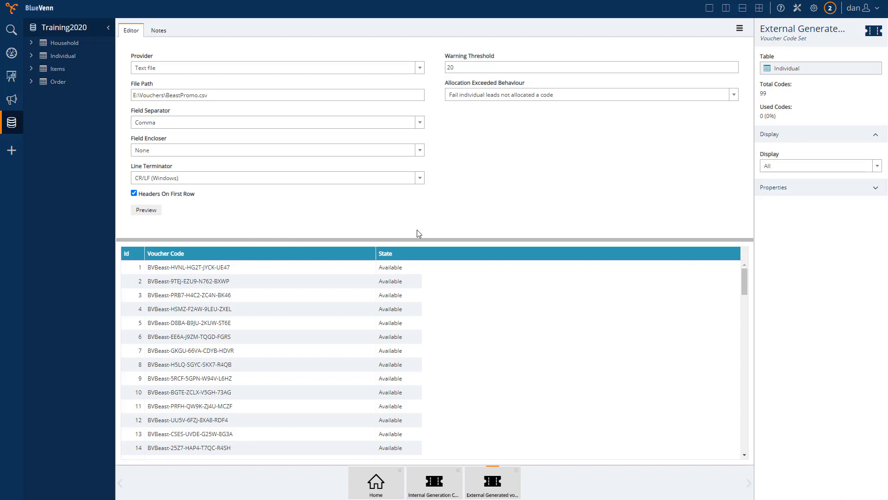
pyautogui.click(434, 483)
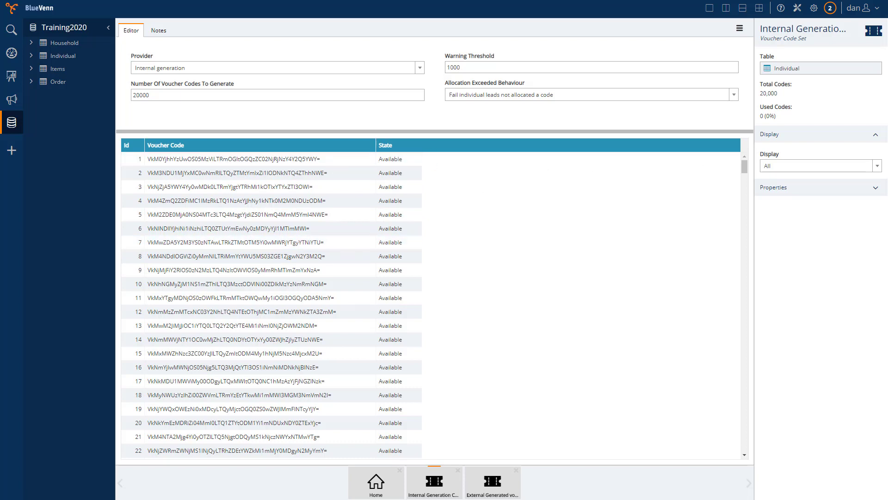
# Step: Filter the internal codes to Available, then Allocated to confirm none, then back to All
pyautogui.click(876, 166)
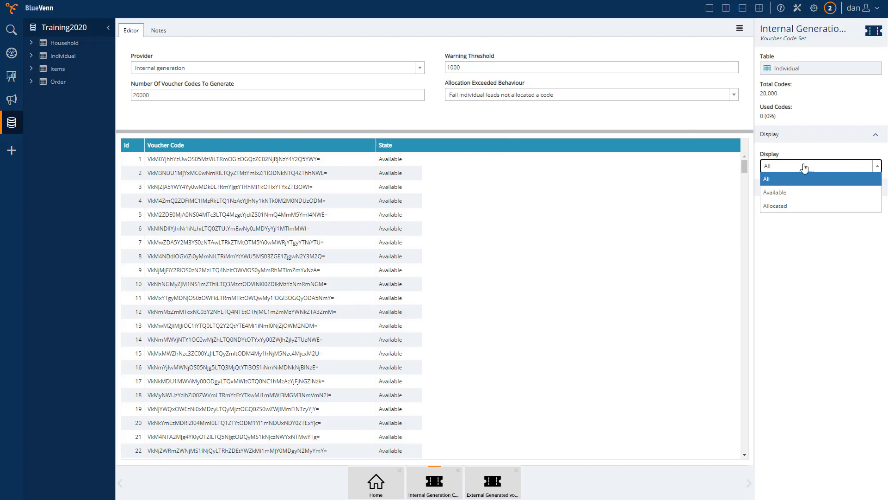
pyautogui.click(788, 195)
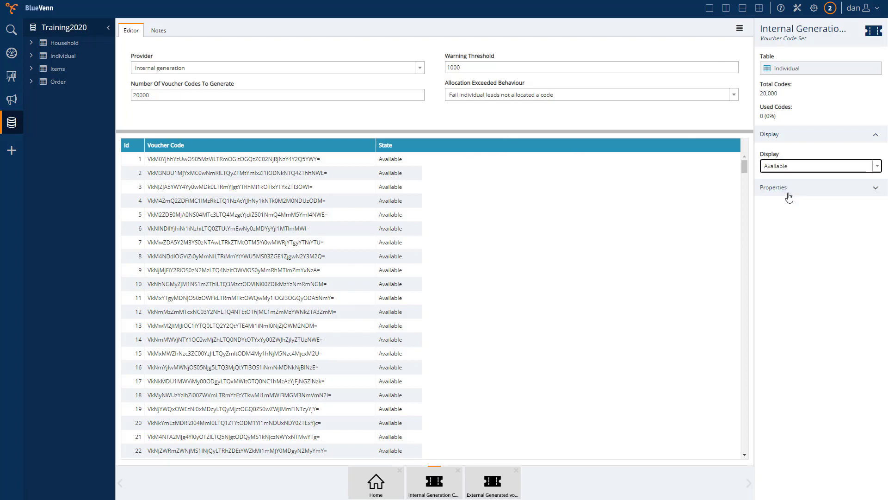
pyautogui.click(784, 168)
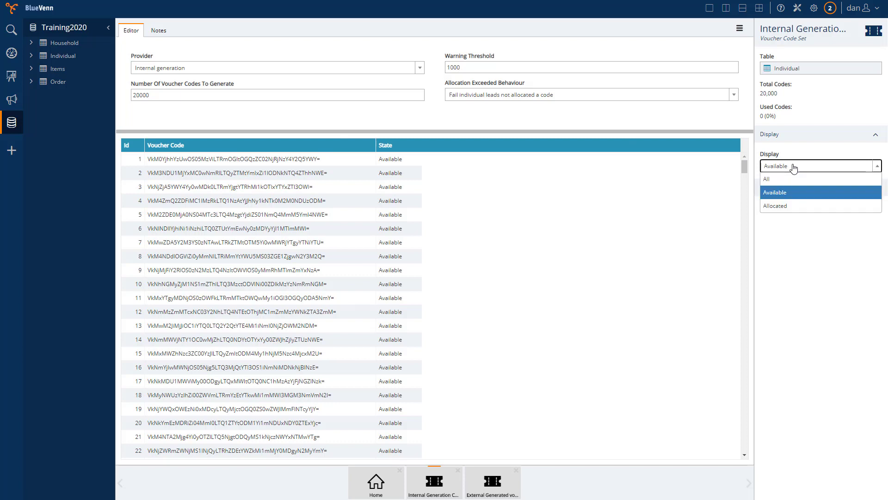
pyautogui.click(785, 208)
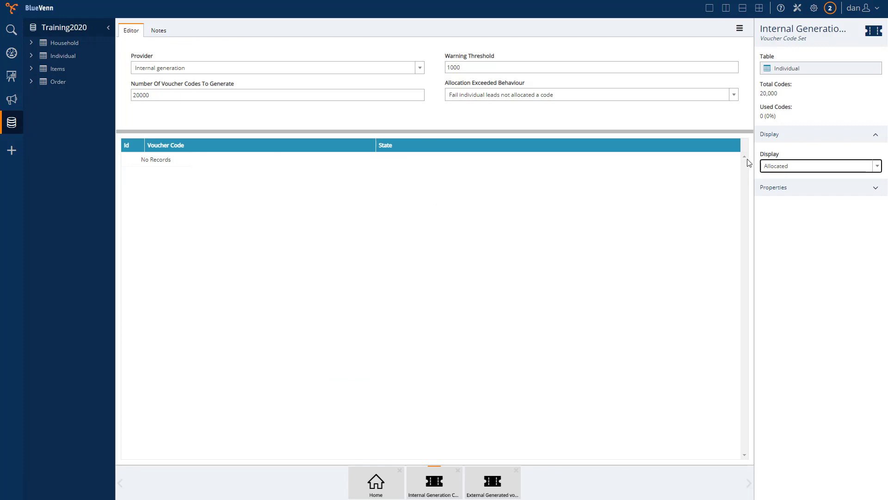
pyautogui.click(801, 168)
pyautogui.click(800, 181)
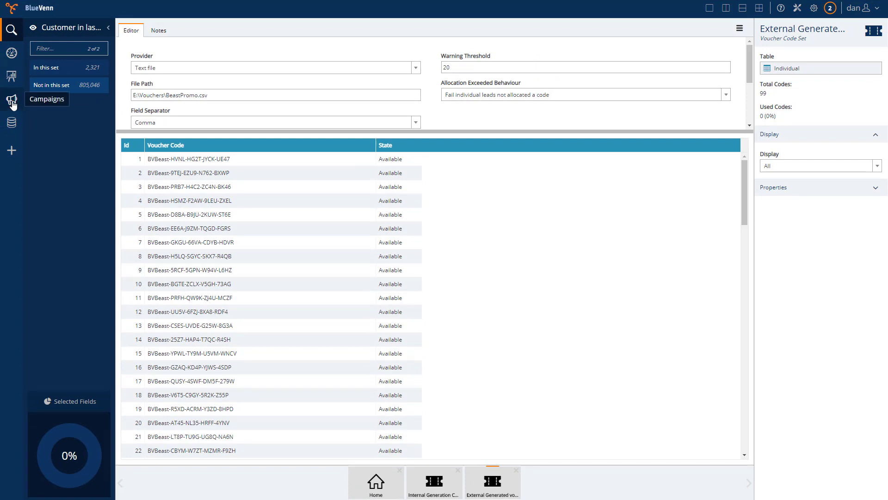
# Step: Open the Voucher Sends campaign and inspect its Purchased in last week audience and Voucher Allocation node
pyautogui.click(12, 100)
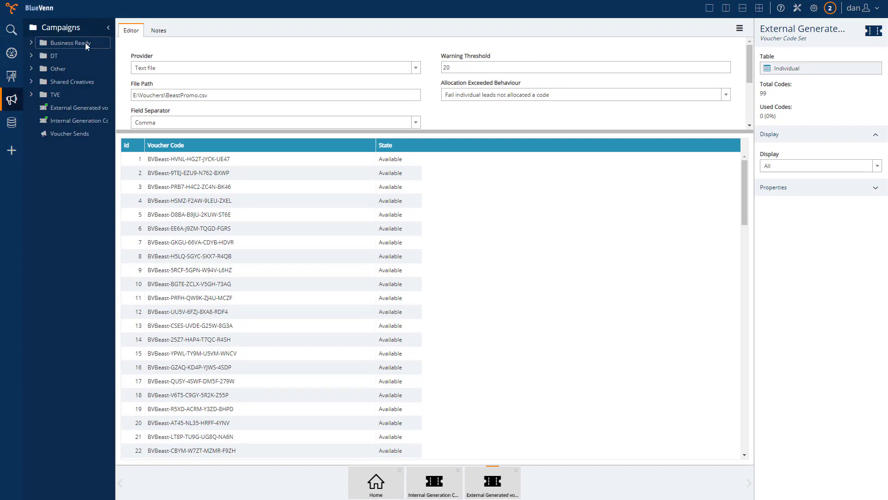
pyautogui.click(66, 135)
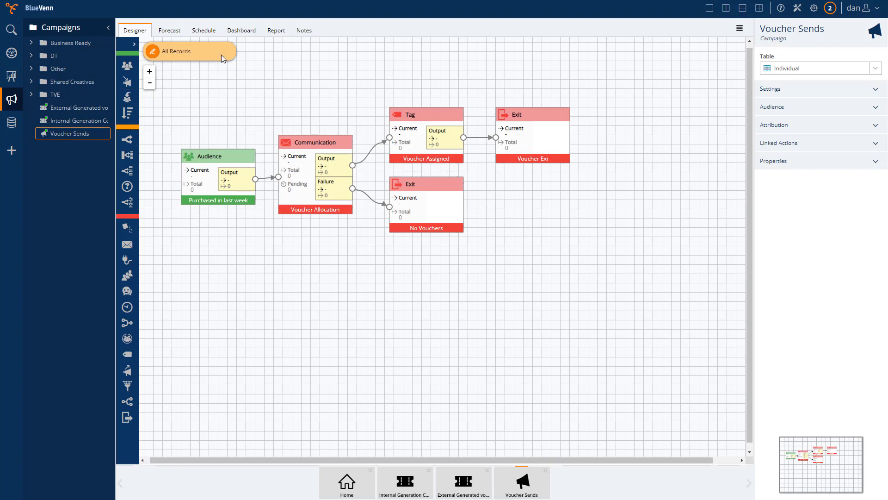
pyautogui.moveTo(219, 156)
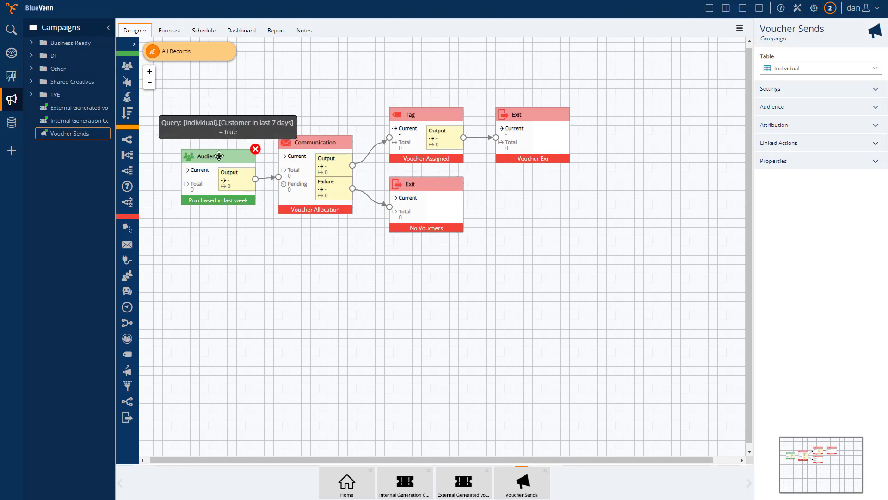
pyautogui.click(218, 156)
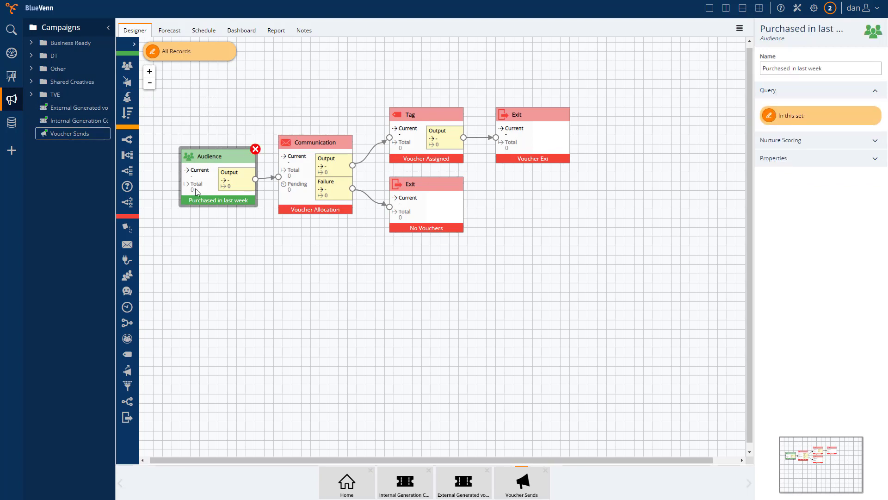
pyautogui.moveTo(314, 144)
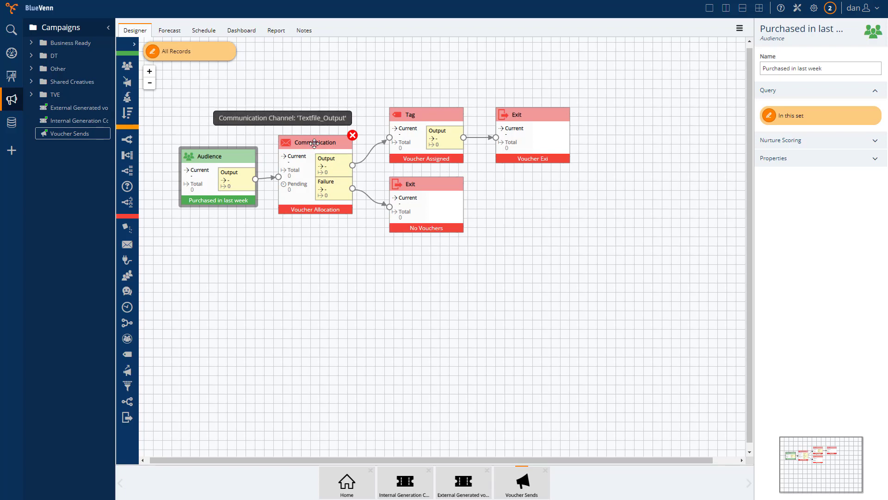
pyautogui.click(314, 144)
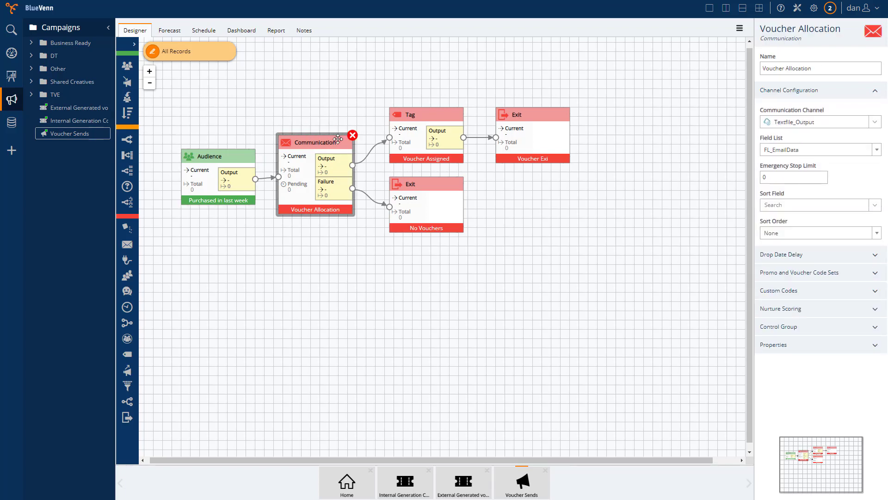
pyautogui.moveTo(419, 115)
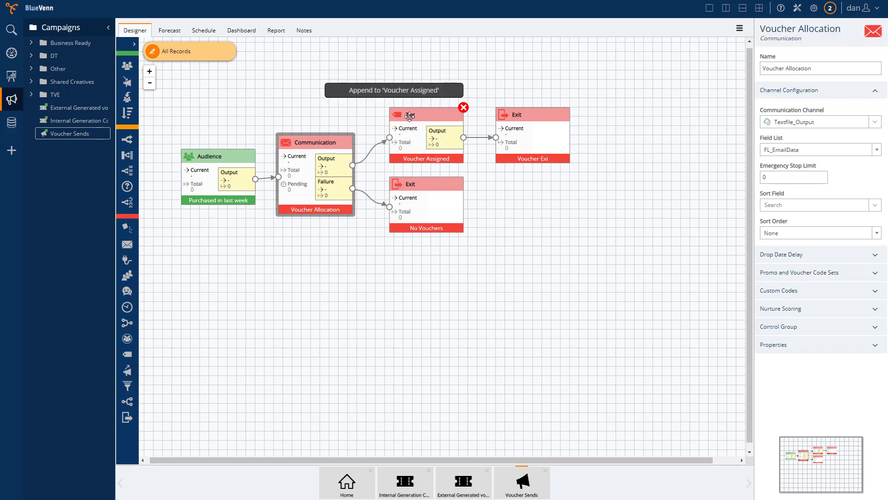
pyautogui.moveTo(536, 145)
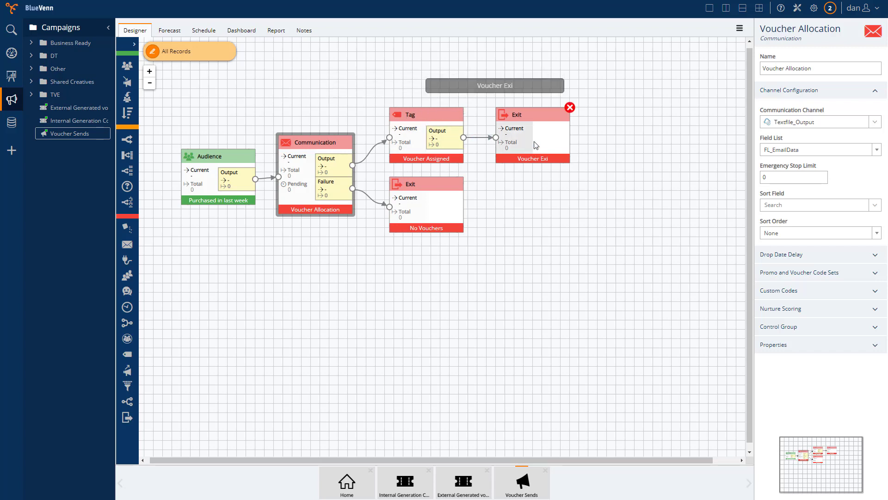
pyautogui.moveTo(338, 147)
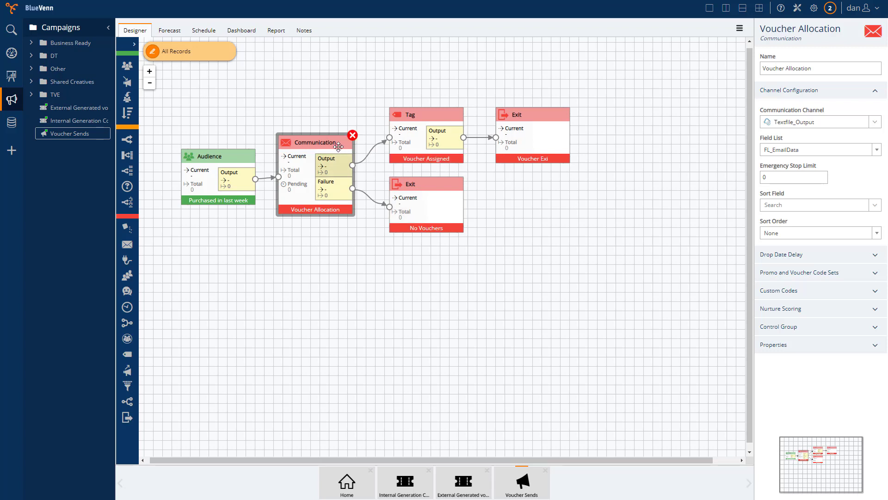
pyautogui.moveTo(303, 140)
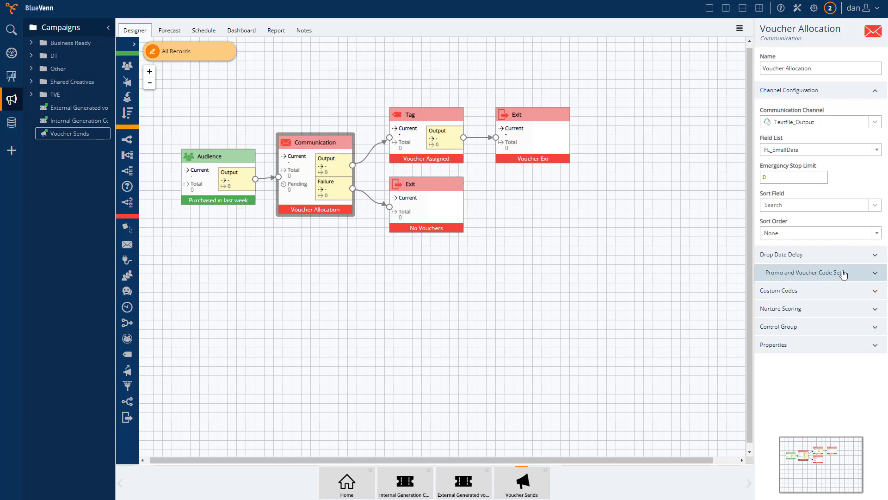
# Step: Choose External Generated vouchers as Voucher Allocation's code set and save the campaign
pyautogui.click(843, 274)
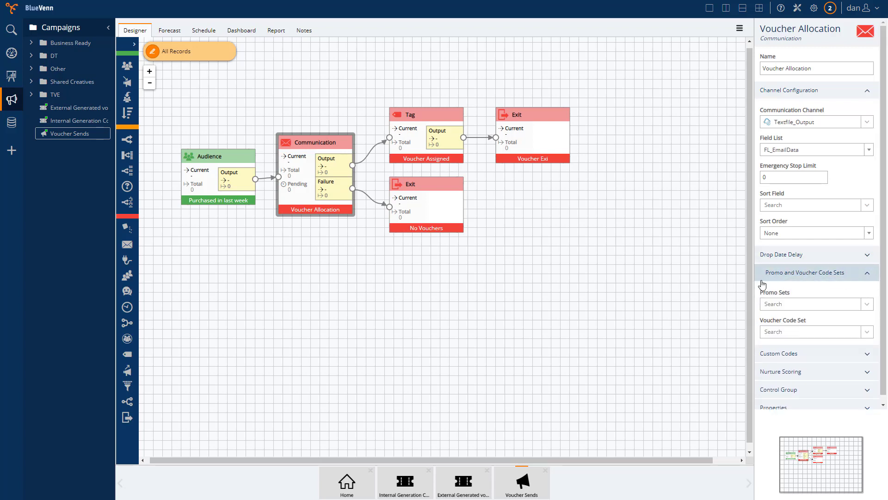
pyautogui.click(866, 337)
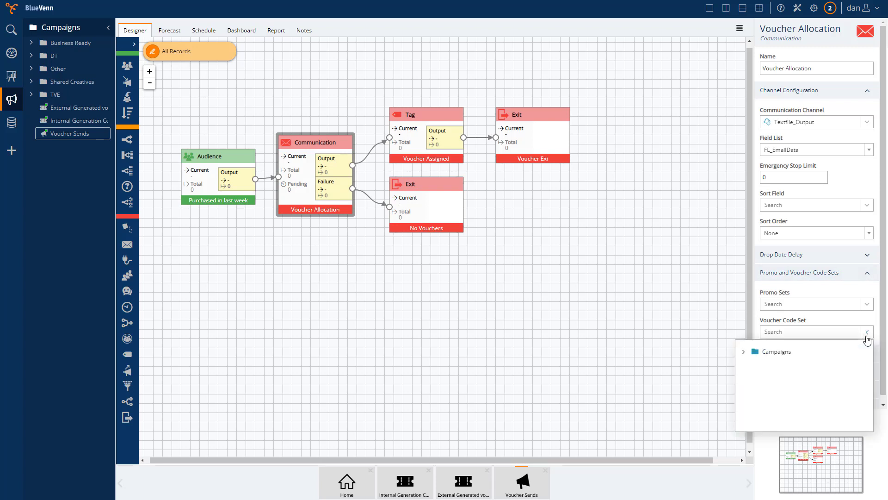
pyautogui.click(743, 353)
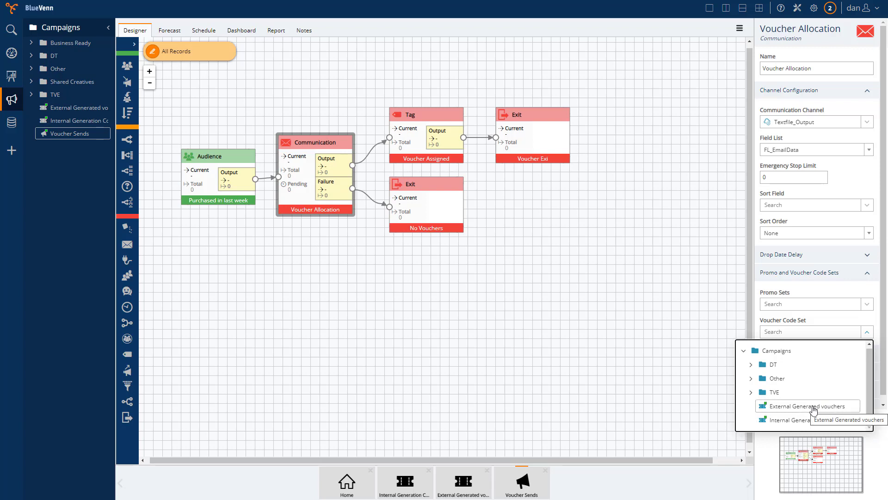
pyautogui.click(813, 407)
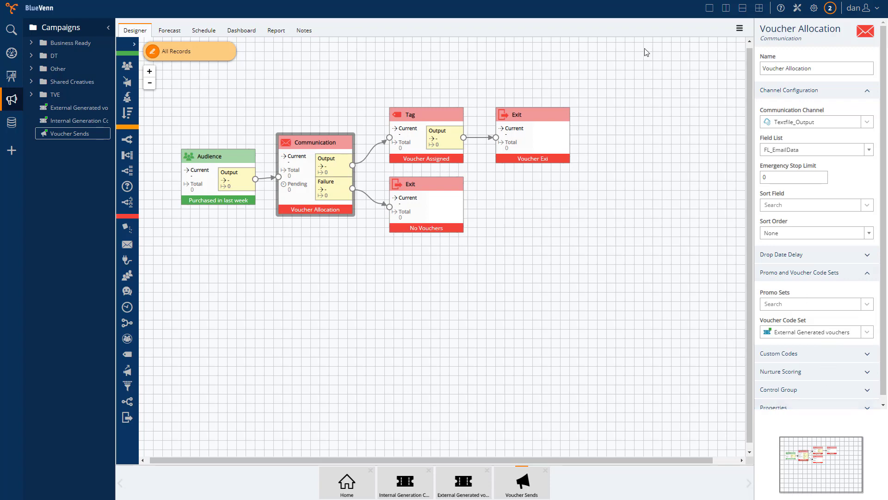
pyautogui.moveTo(736, 34)
pyautogui.click(669, 31)
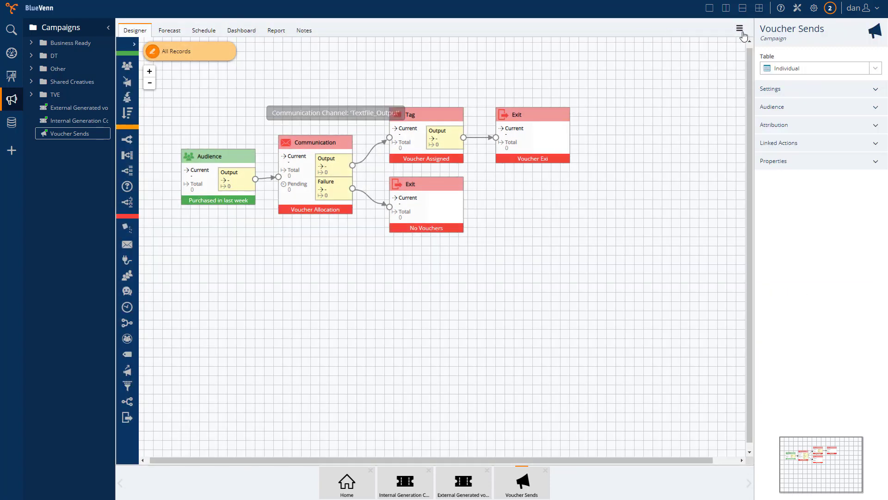
# Step: Run the Voucher Sends campaign and confirm the run
pyautogui.moveTo(739, 29)
pyautogui.click(742, 54)
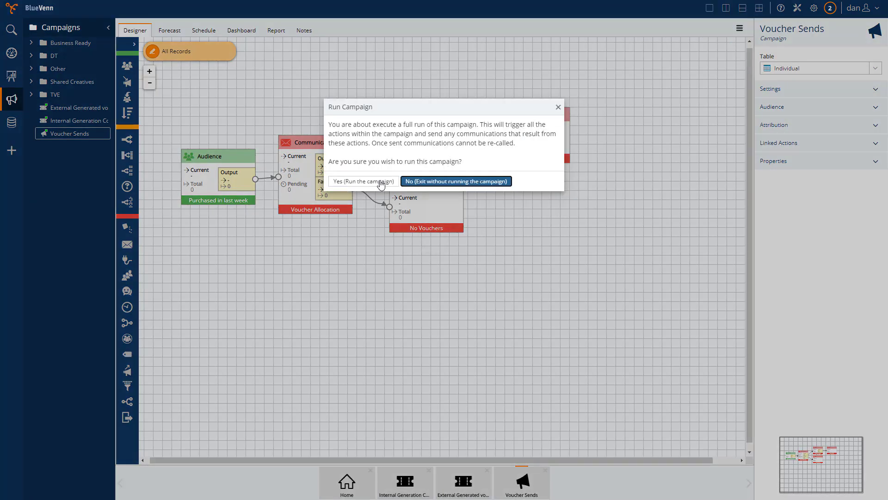
pyautogui.click(378, 182)
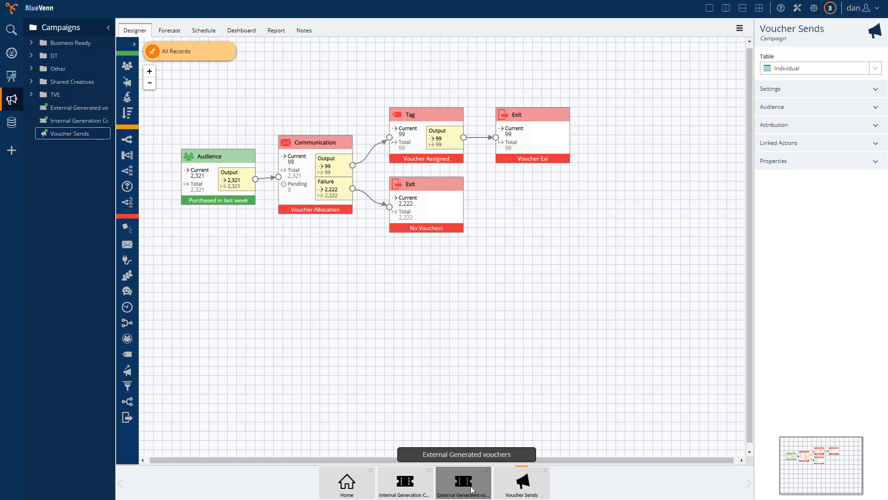
# Step: Display all External Generated voucher codes and scroll through them to confirm 99 of 99 are allocated
pyautogui.click(471, 485)
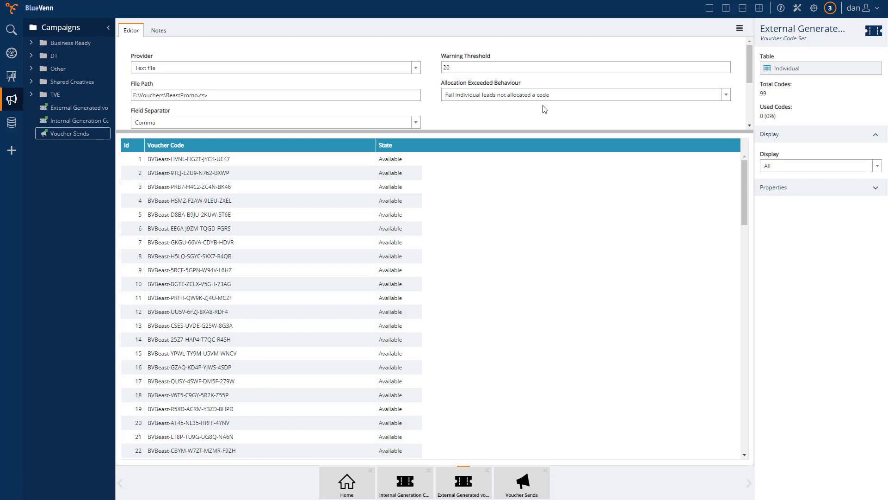
pyautogui.click(813, 165)
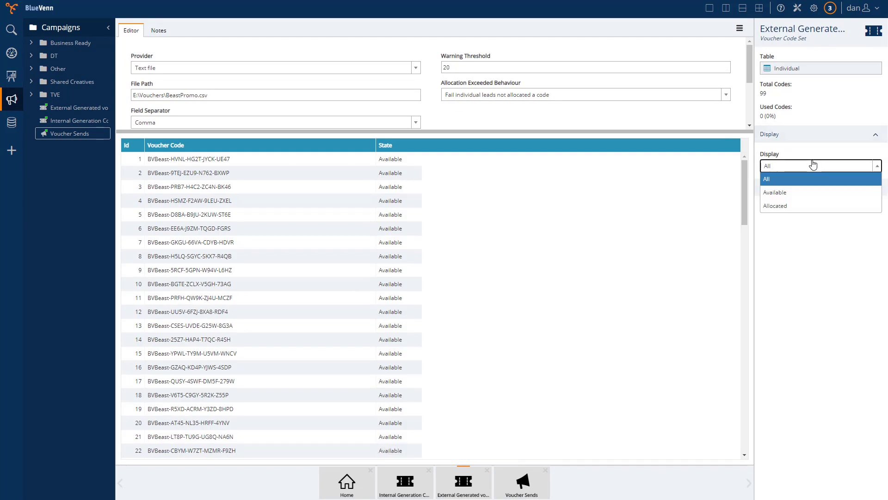
pyautogui.click(812, 178)
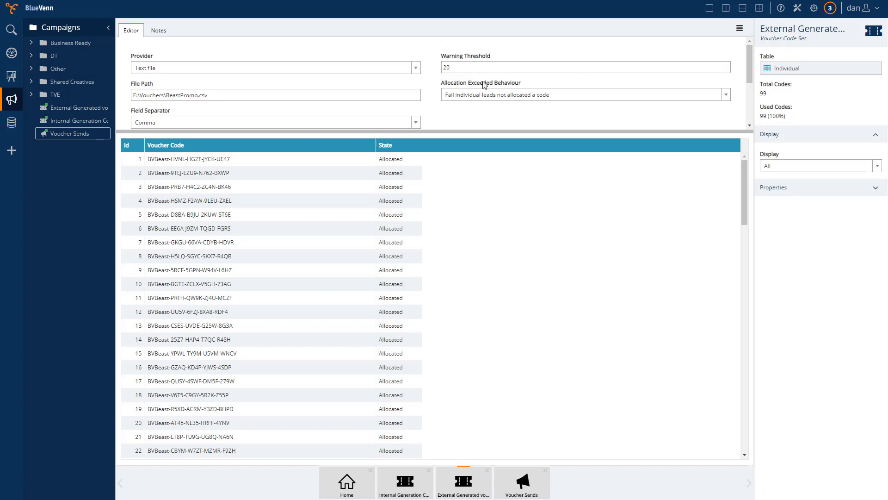
pyautogui.scroll(-10, 402, 194)
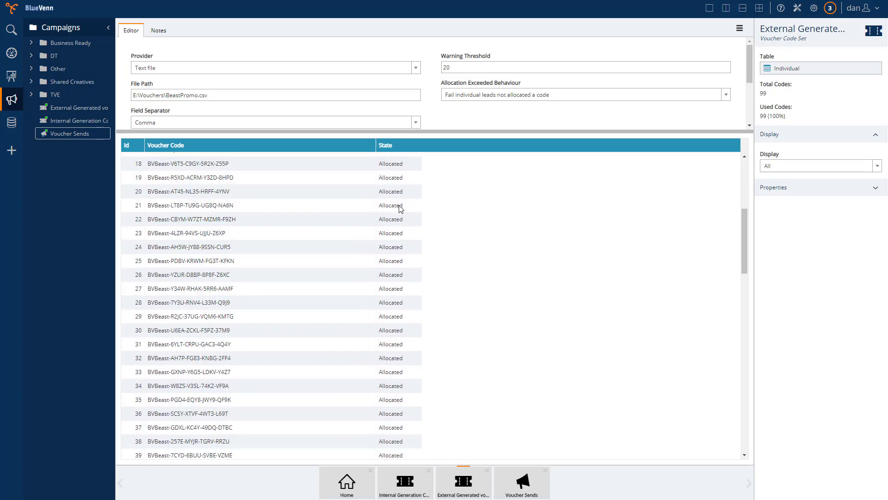
pyautogui.scroll(10, 395, 359)
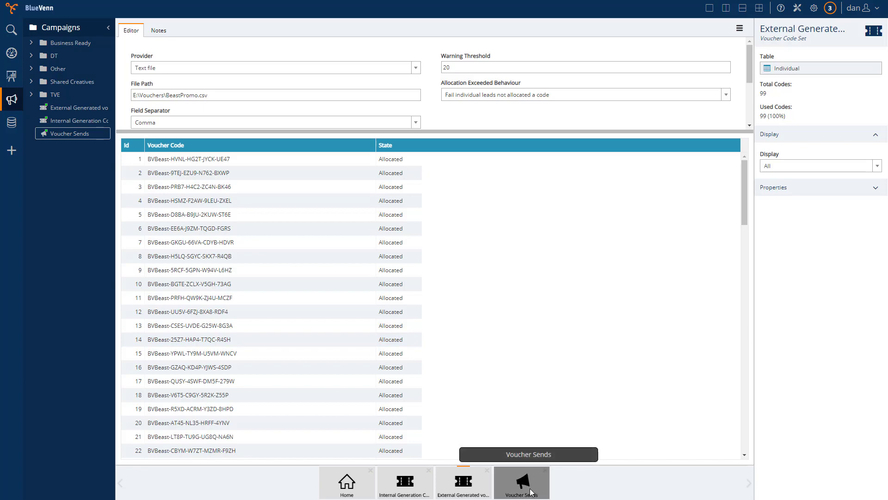
# Step: Go back to the Voucher Sends campaign and reload the site with F5, confirming the reload
pyautogui.click(530, 492)
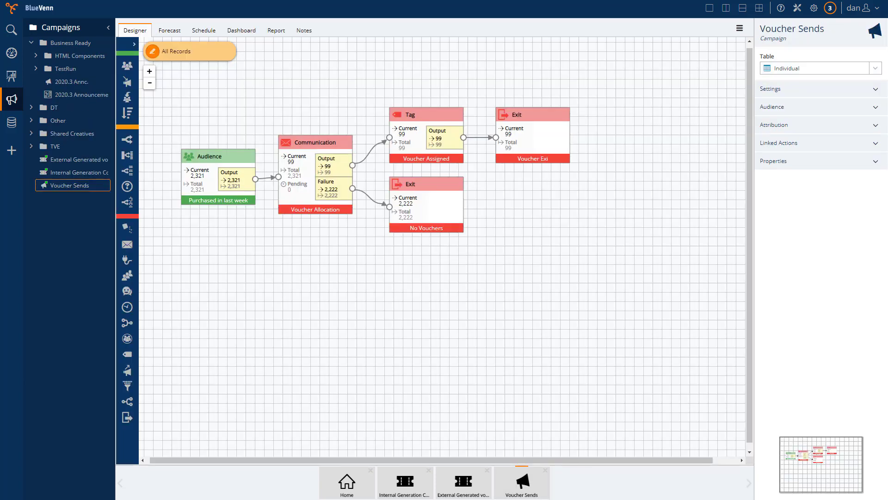
pyautogui.press('F5')
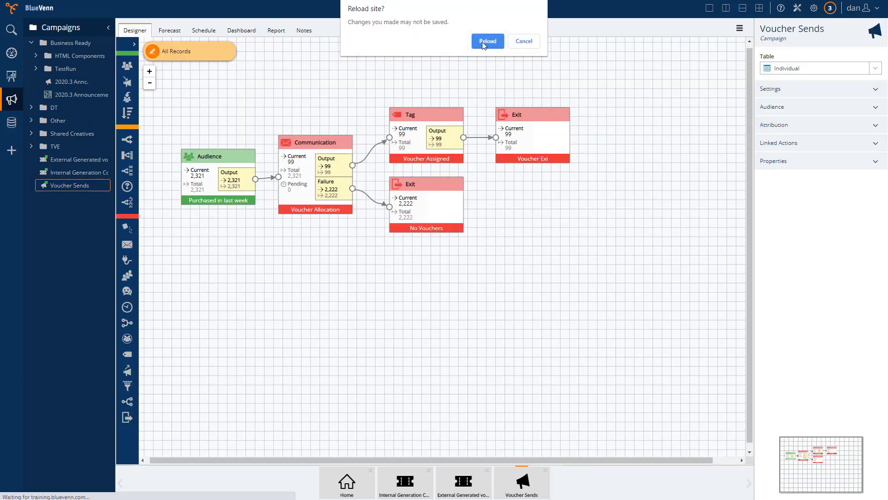
pyautogui.press('Return')
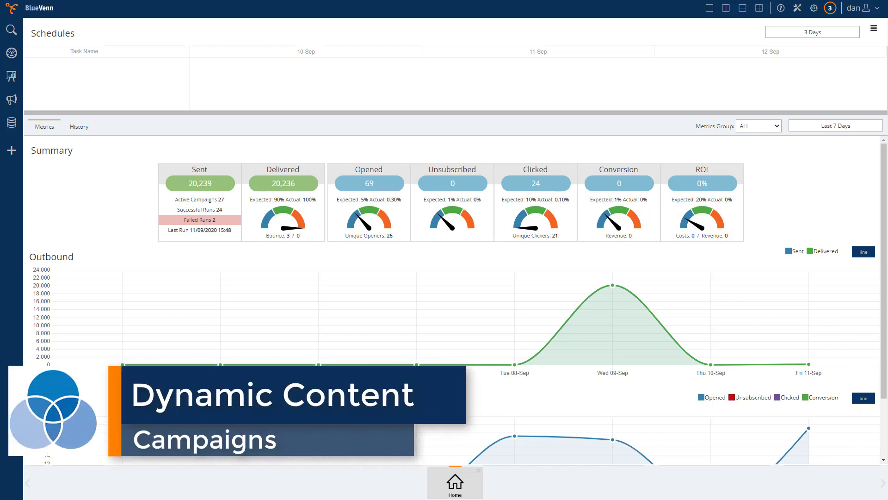
# Step: Expand Campaigns > Business Ready and open the 2020.3 Announcement creative in the editor
pyautogui.click(11, 100)
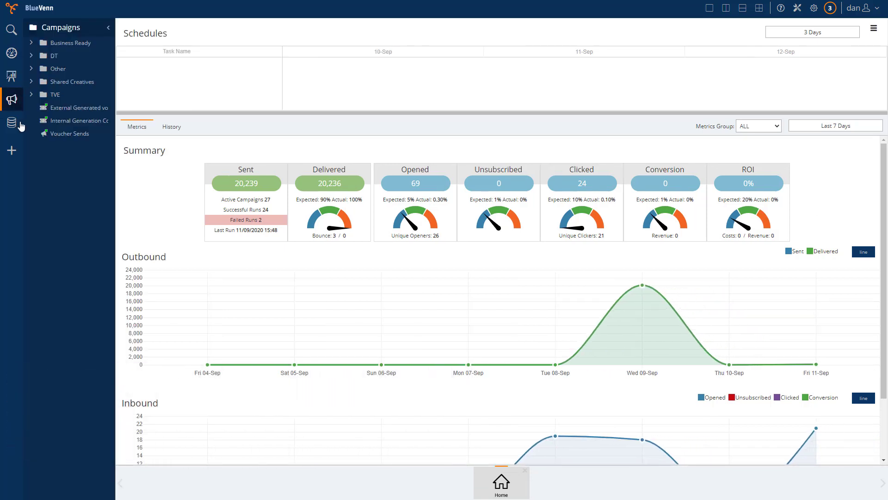
pyautogui.click(32, 44)
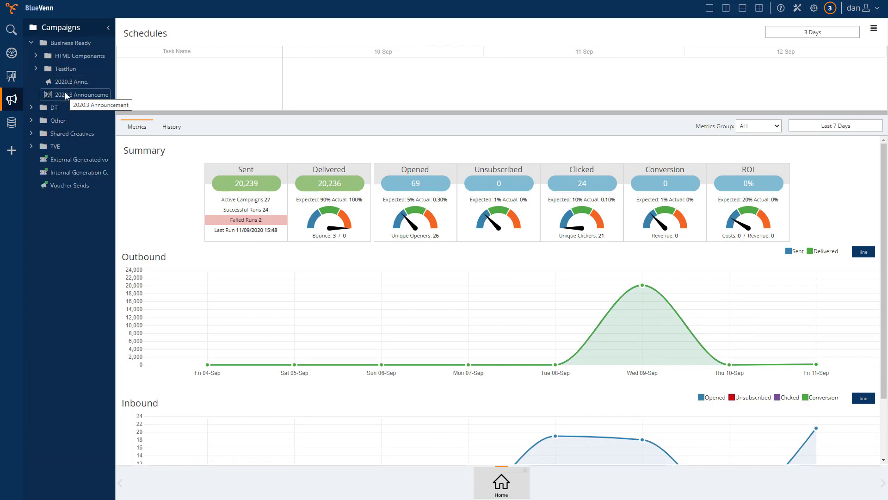
pyautogui.doubleClick(66, 96)
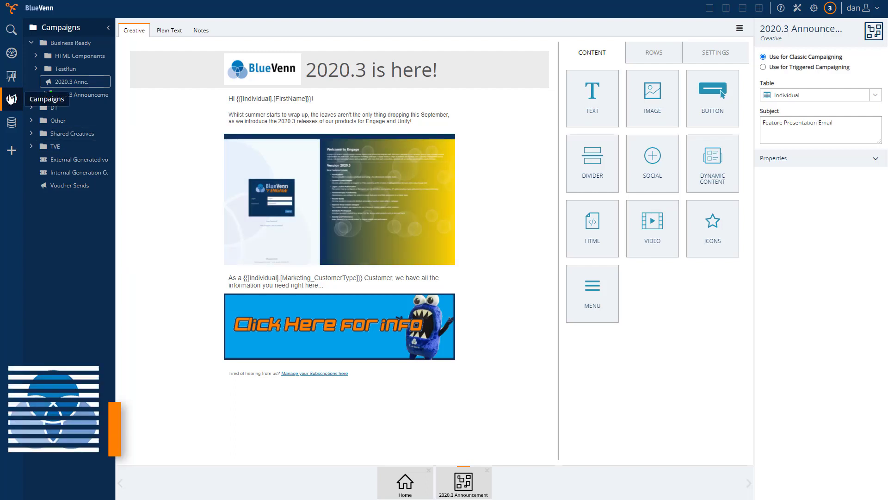
# Step: Create a new Html Component from the + New Create dialog
pyautogui.click(12, 151)
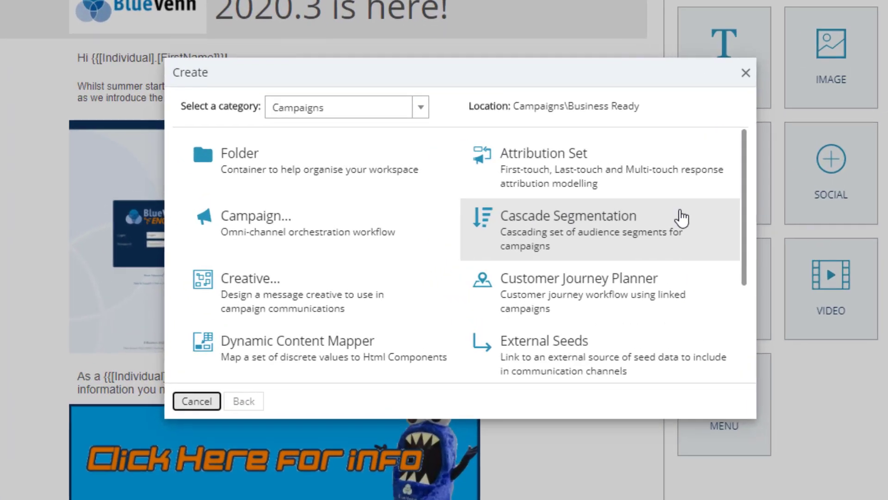
pyautogui.scroll(-3, 575, 194)
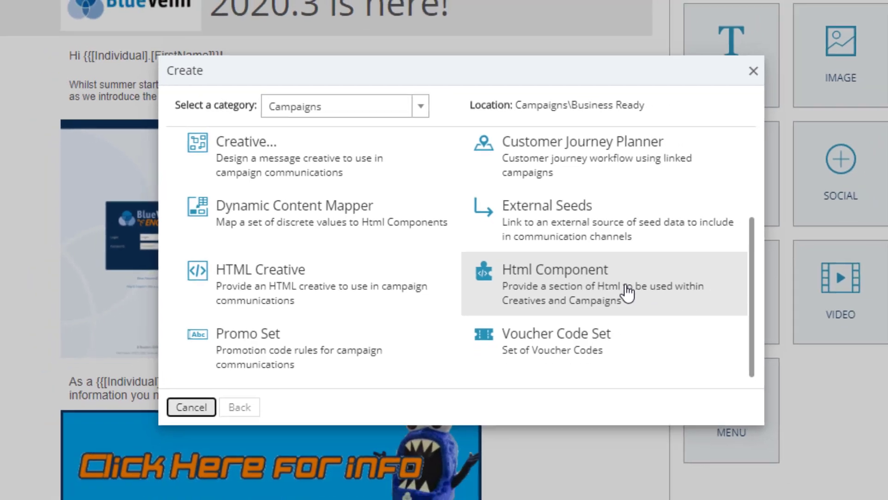
pyautogui.click(656, 313)
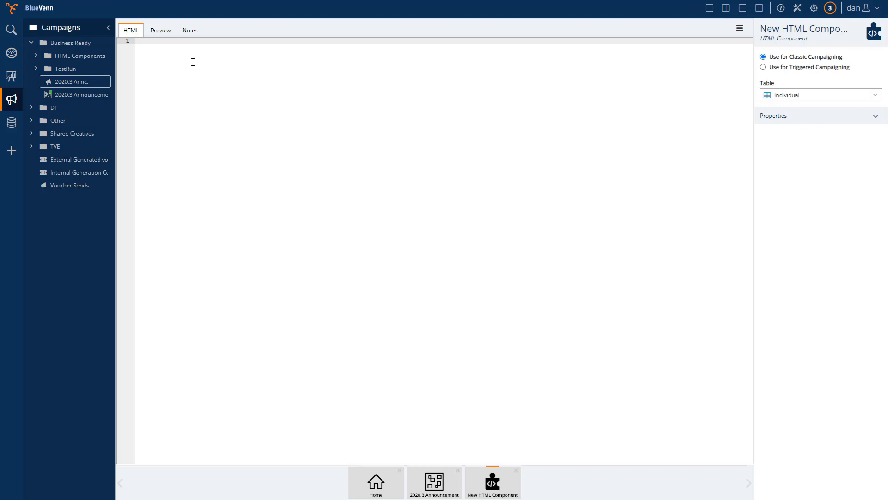
# Step: Write body and div tags wrapping a <p>Paragraph for variable A</p> paragraph in the HTML tab
pyautogui.write('body>')
pyautogui.press('Return')
pyautogui.press('Return')
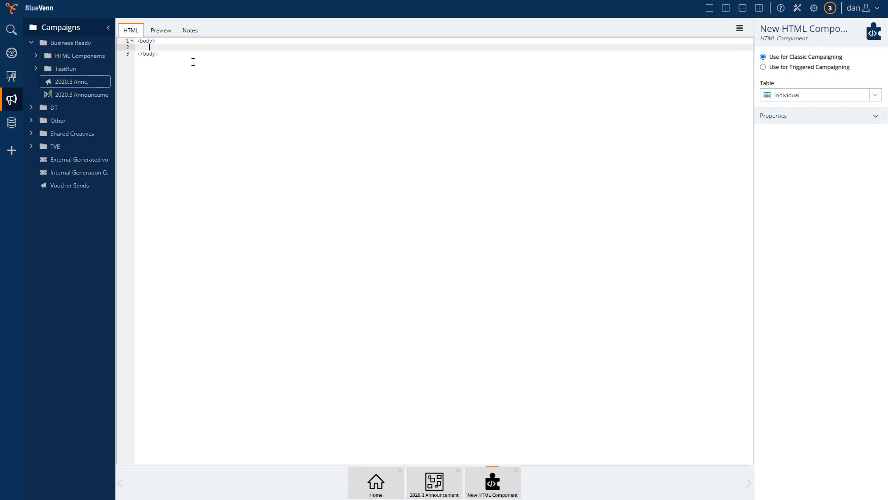
pyautogui.press('Up')
pyautogui.write('<div>')
pyautogui.press('Return')
pyautogui.write('<')
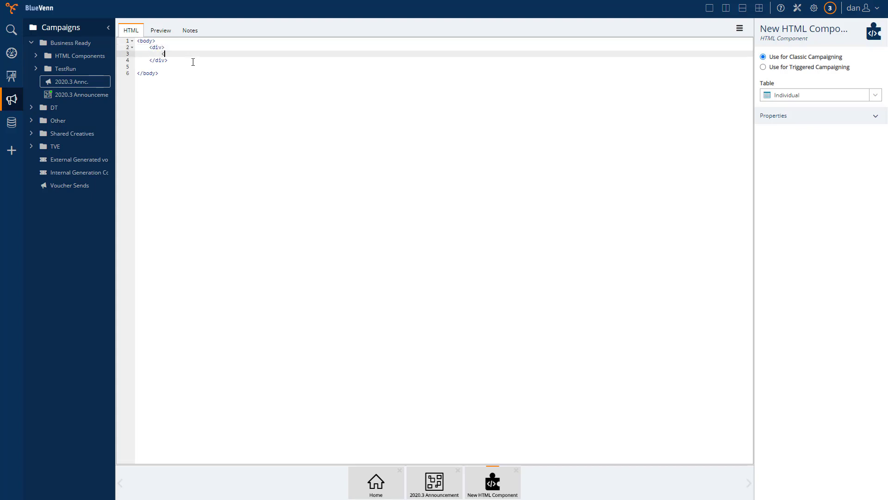
pyautogui.write('p>Paragraph for variable A')
pyautogui.press('Down')
pyautogui.press('Down')
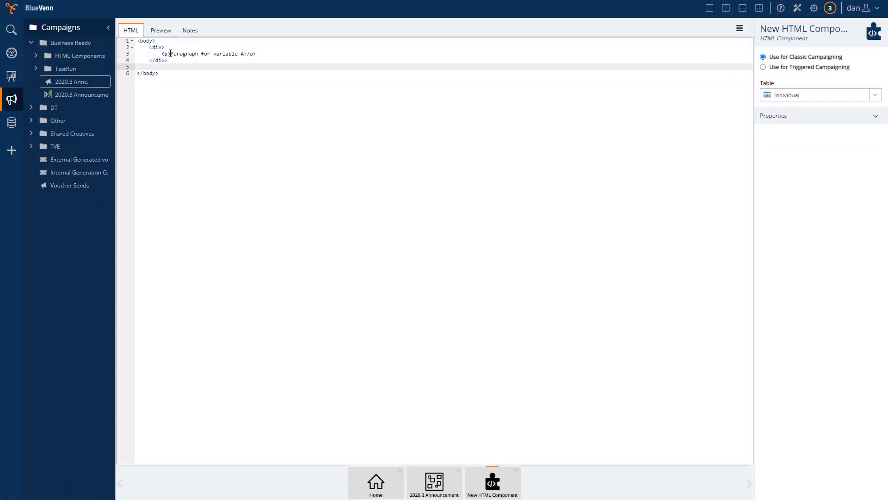
# Step: Expand HTML Components > Landing Page Links and preview the MoreInfo_Generic banner image
pyautogui.click(67, 55)
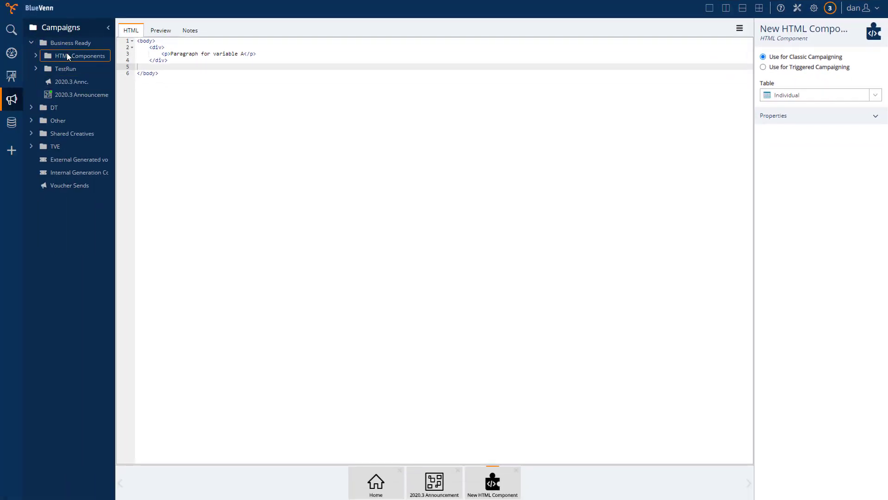
pyautogui.click(37, 54)
pyautogui.moveTo(117, 64); pyautogui.dragTo(142, 65)
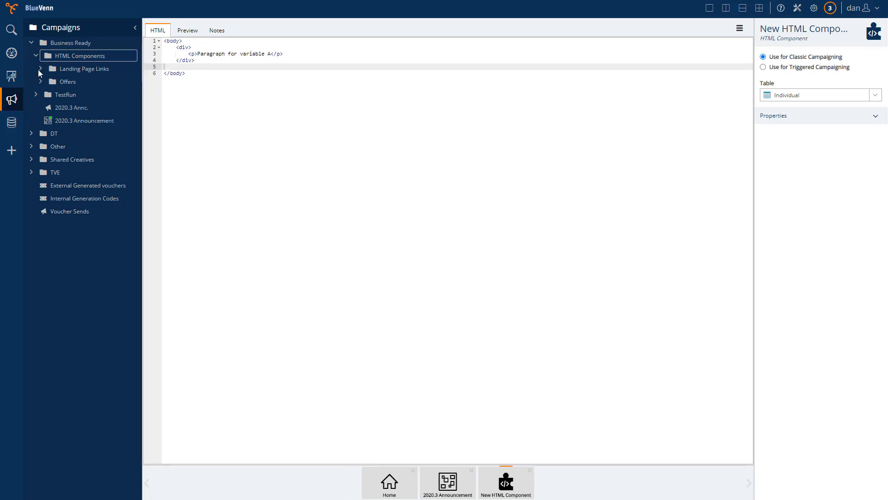
pyautogui.click(40, 68)
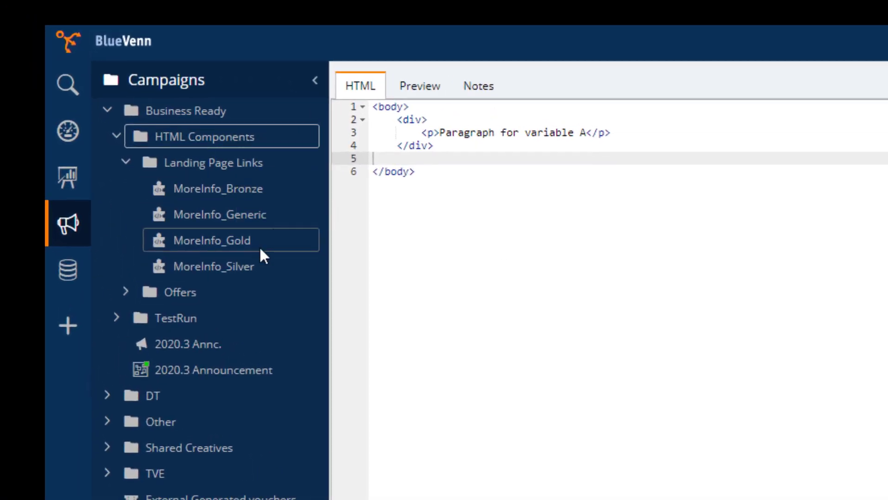
pyautogui.click(241, 216)
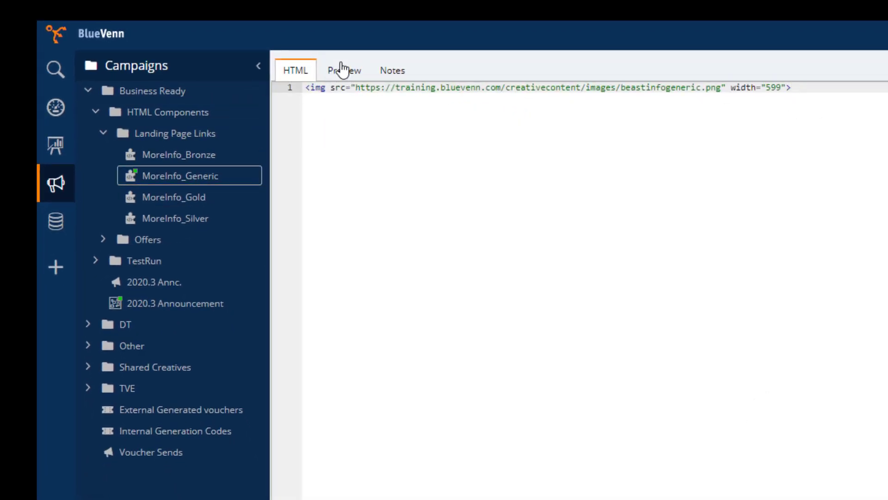
pyautogui.click(342, 70)
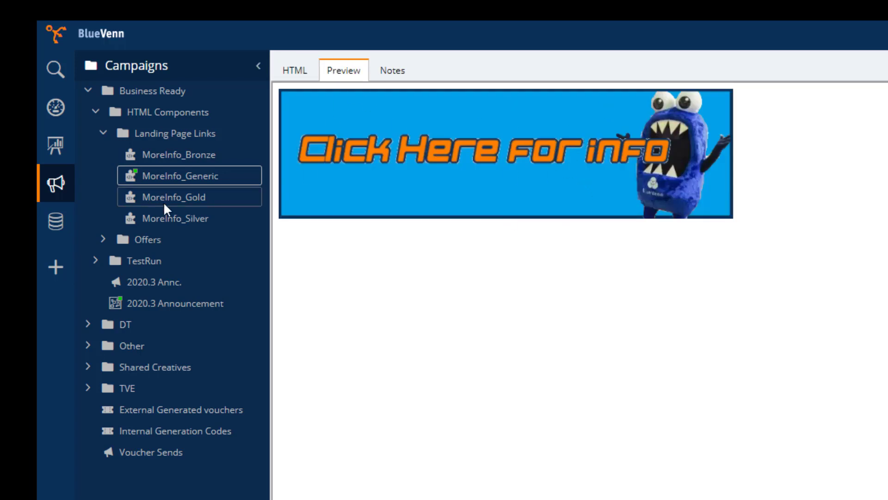
# Step: Open MoreInfo_Bronze, MoreInfo_Gold and MoreInfo_Silver and preview each one's banner image
pyautogui.click(183, 149)
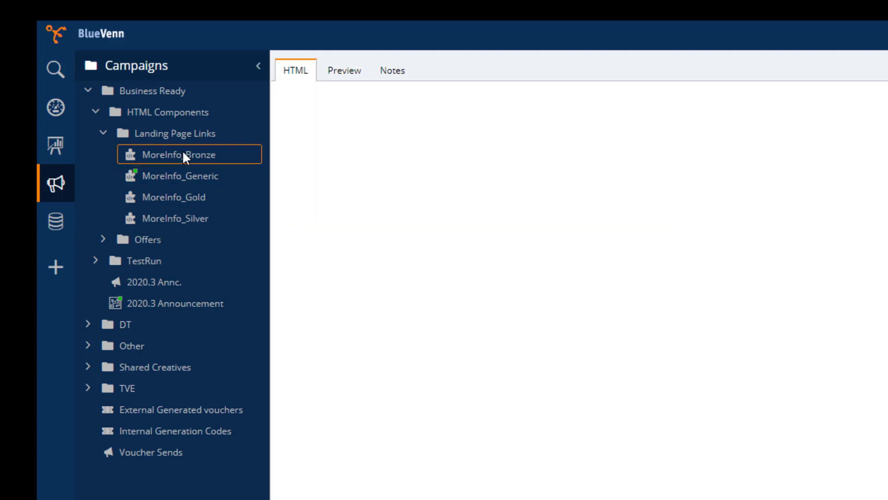
pyautogui.click(185, 196)
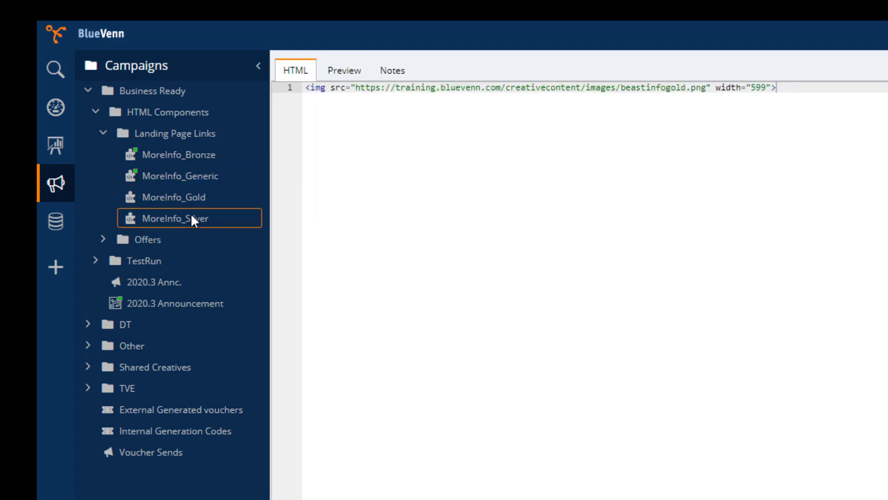
pyautogui.click(191, 212)
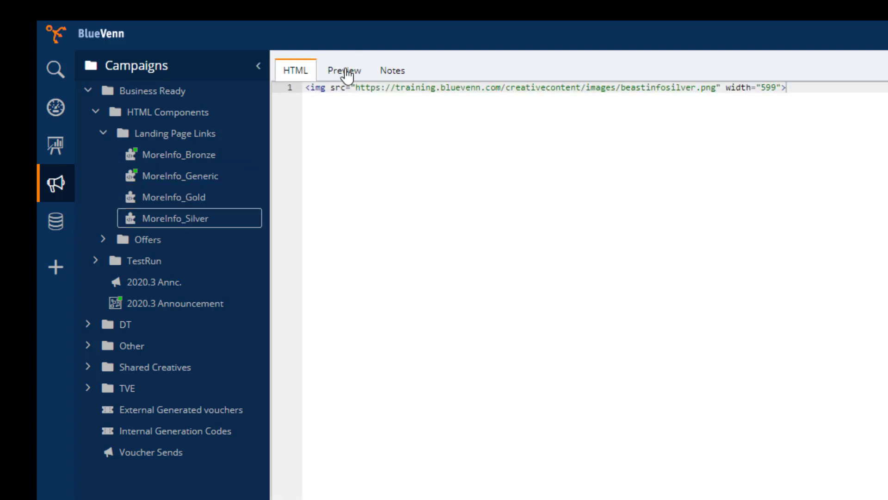
pyautogui.click(346, 73)
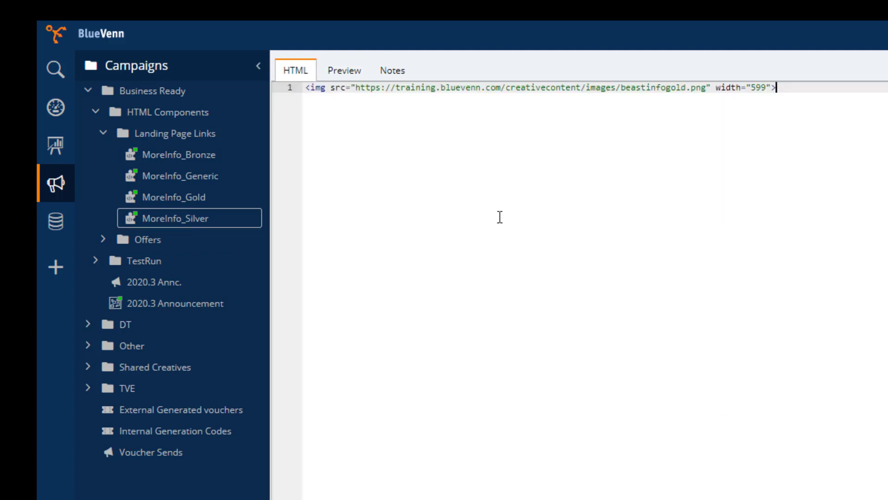
pyautogui.click(339, 71)
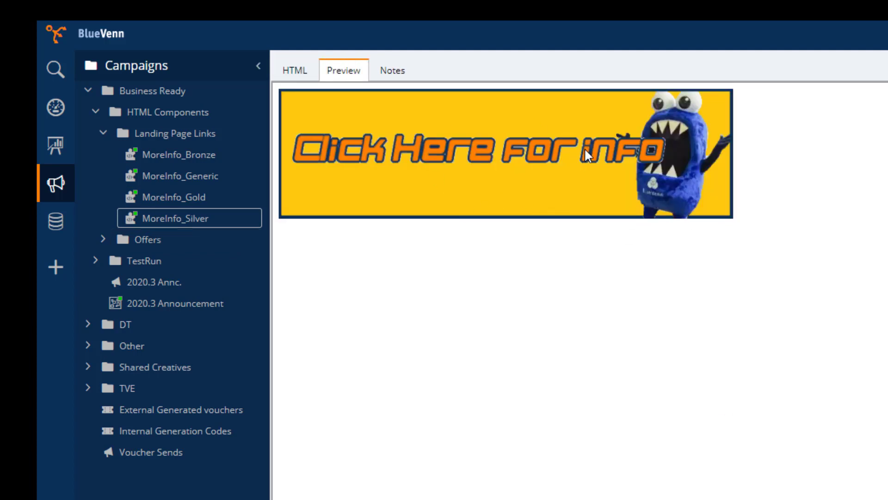
pyautogui.click(351, 74)
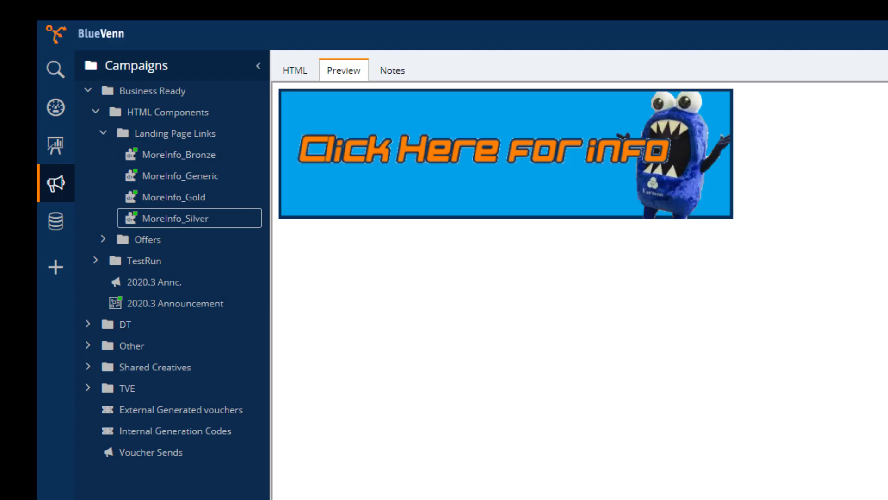
pyautogui.click(506, 482)
# Step: Flip through the Gold, Silver, Bronze and Generic banners, then return to 2020.3 Announcement
pyautogui.click(549, 480)
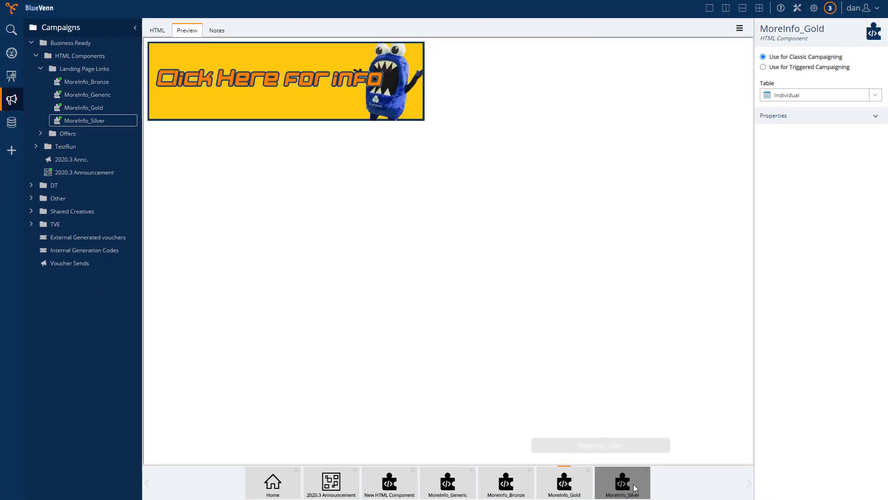
pyautogui.click(634, 484)
pyautogui.click(553, 481)
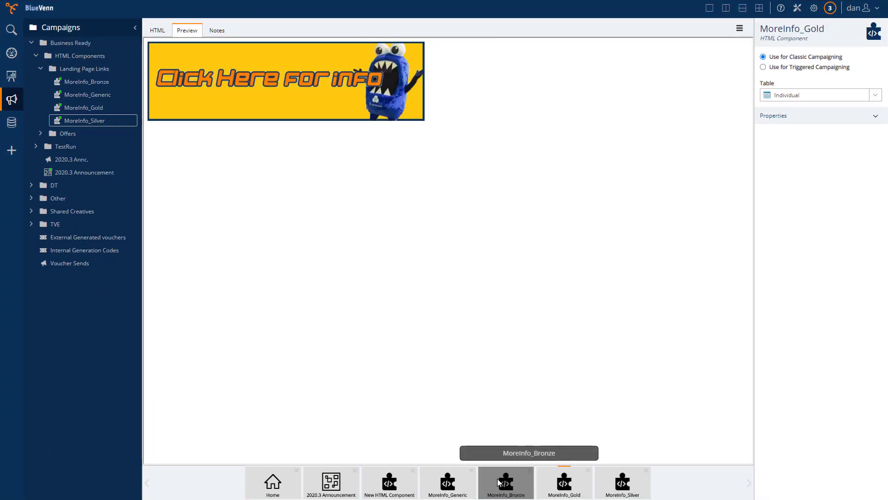
pyautogui.click(498, 478)
pyautogui.click(451, 481)
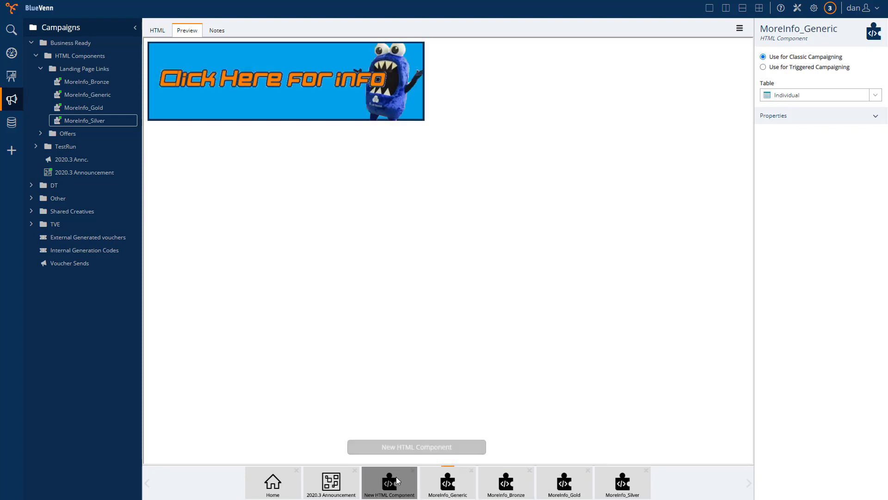
pyautogui.click(336, 476)
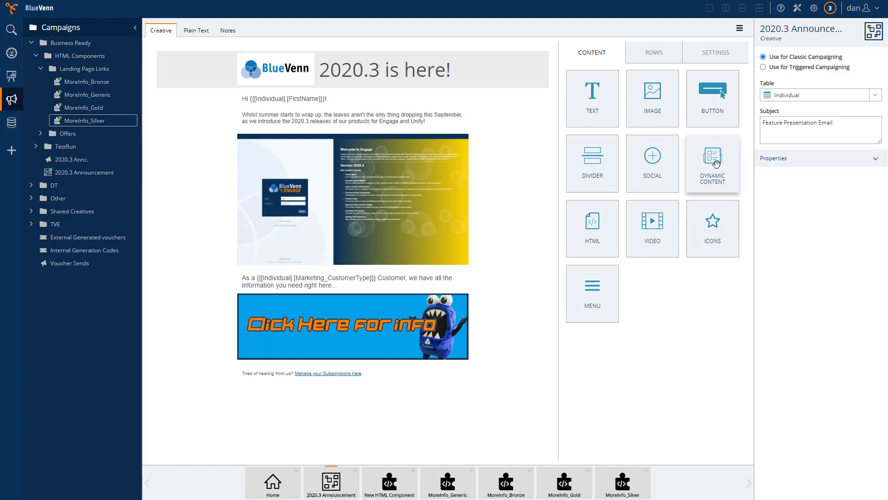
# Step: Create a new Dynamic Content Mapper from the + New Create dialog
pyautogui.click(12, 151)
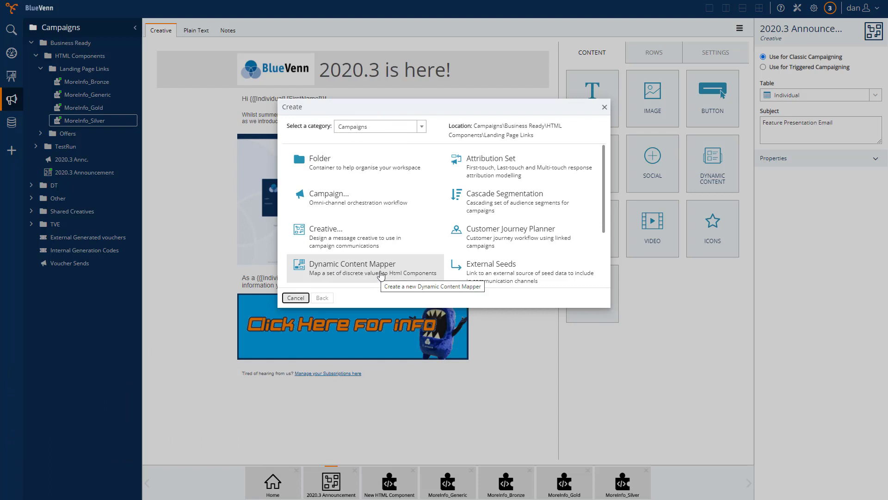
pyautogui.click(381, 273)
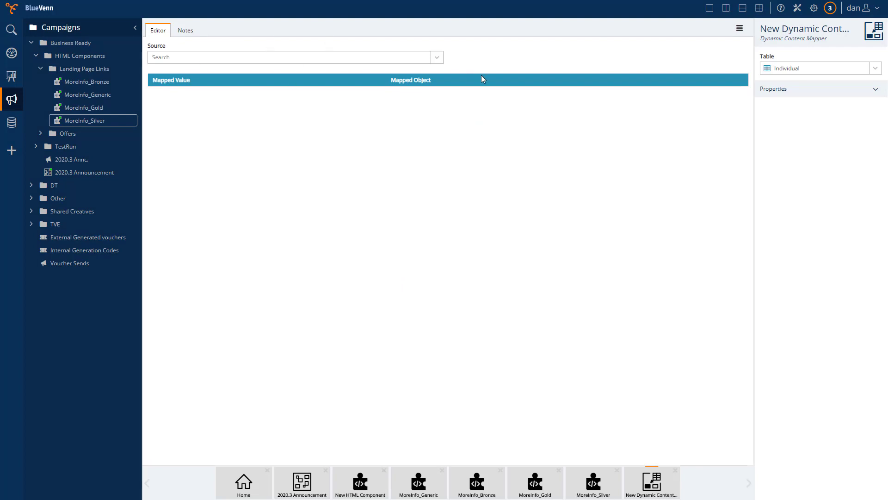
# Step: Set the mapper's source to Training2020 > Individual > Marketing_CustomerType
pyautogui.click(436, 60)
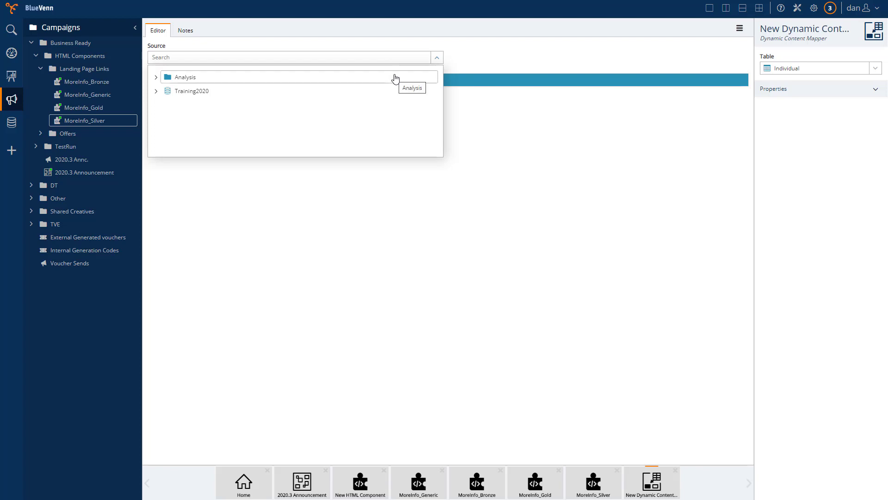
pyautogui.click(156, 91)
pyautogui.click(164, 119)
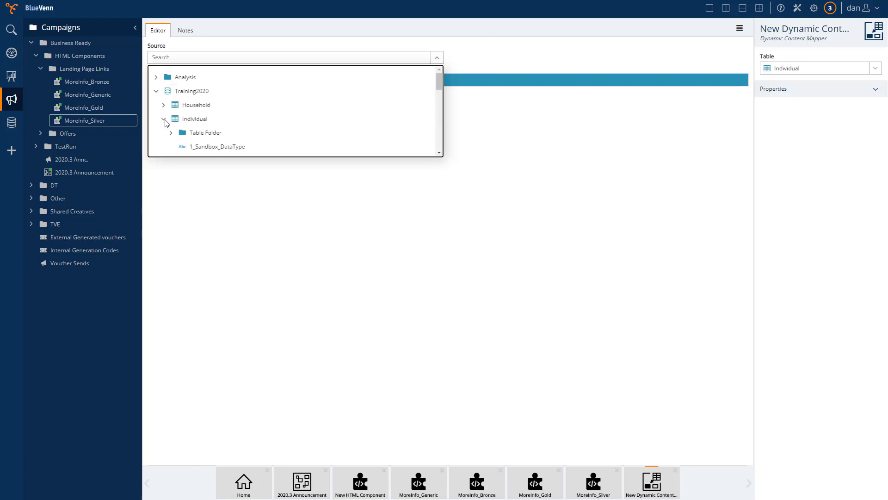
pyautogui.scroll(-5, 213, 112)
pyautogui.scroll(-5, 221, 112)
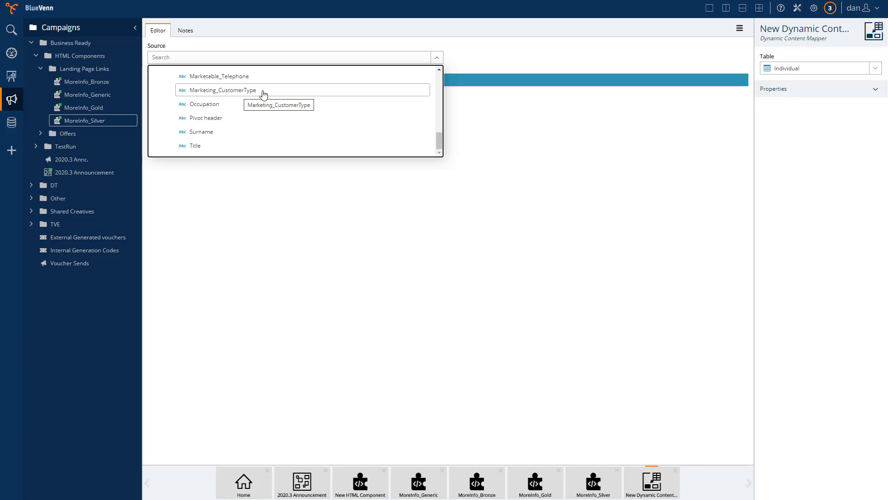
pyautogui.click(263, 94)
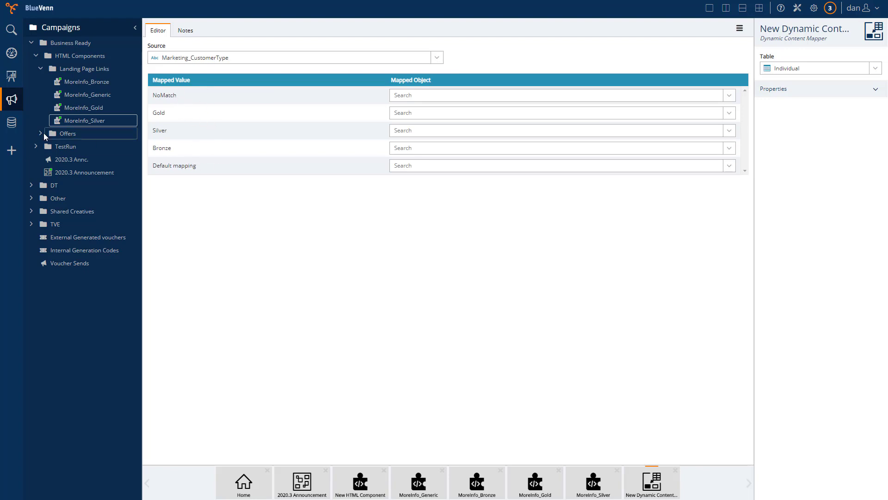
# Step: Browse the Training2020 Individual fields and view the values of Marketing_CustomerType
pyautogui.click(12, 124)
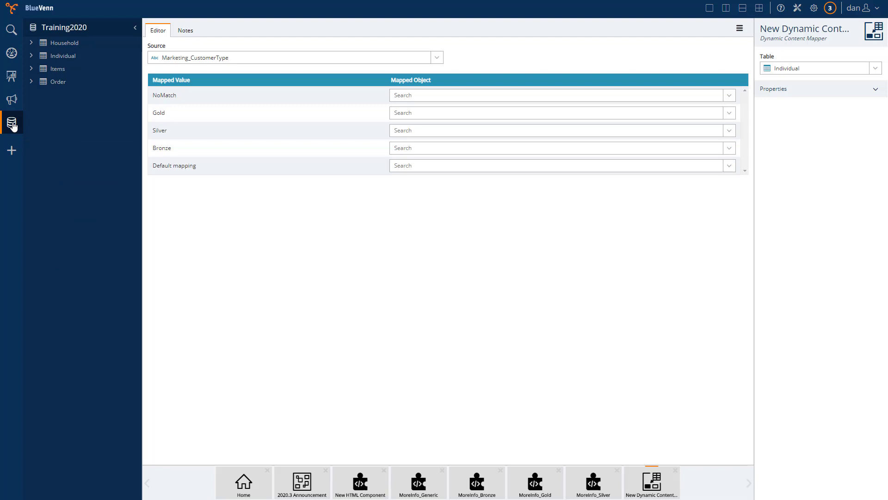
pyautogui.click(31, 56)
pyautogui.scroll(-1, 68, 178)
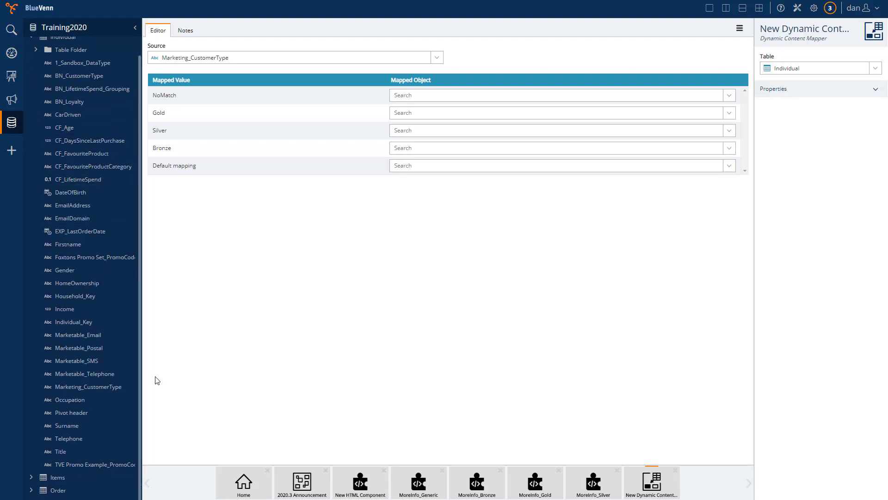
pyautogui.click(133, 387)
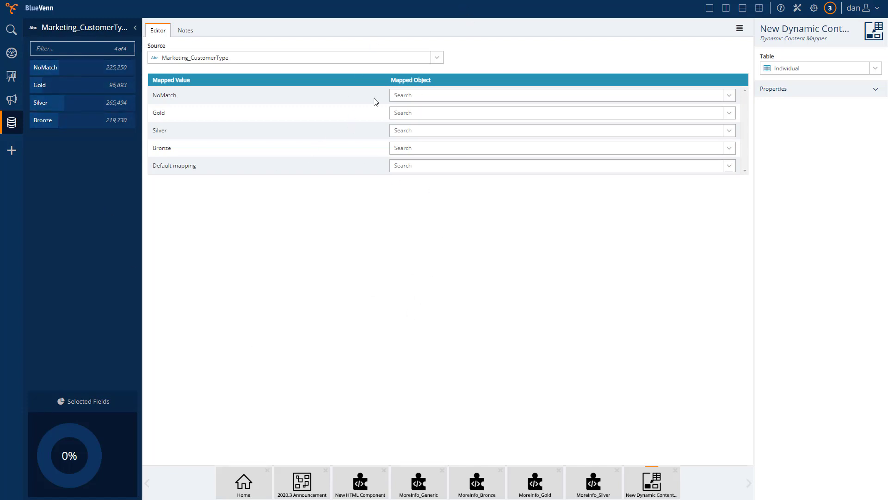
# Step: Check the NoMatch object list, then show the Campaigns tree with Landing Page Links components
pyautogui.click(422, 94)
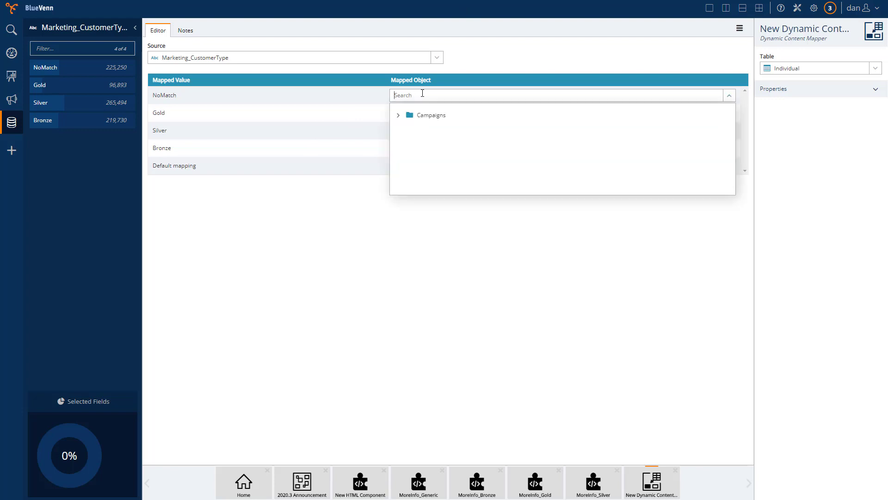
pyautogui.click(311, 254)
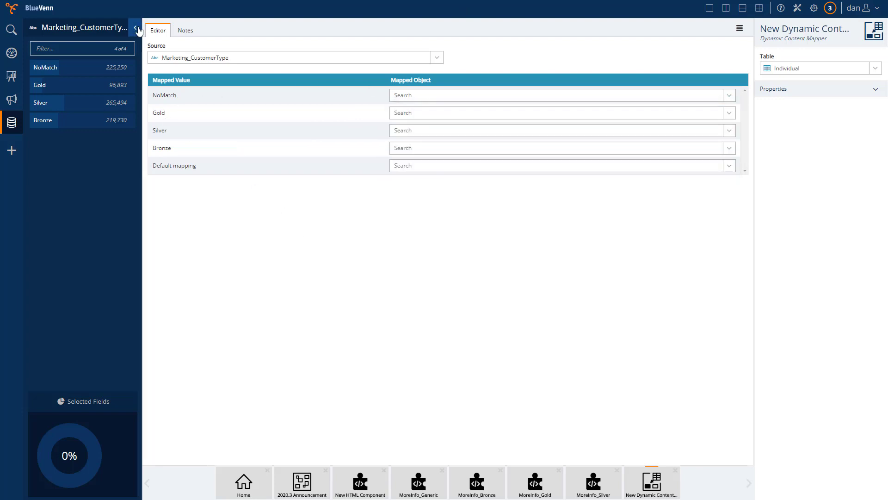
pyautogui.click(137, 29)
pyautogui.click(12, 100)
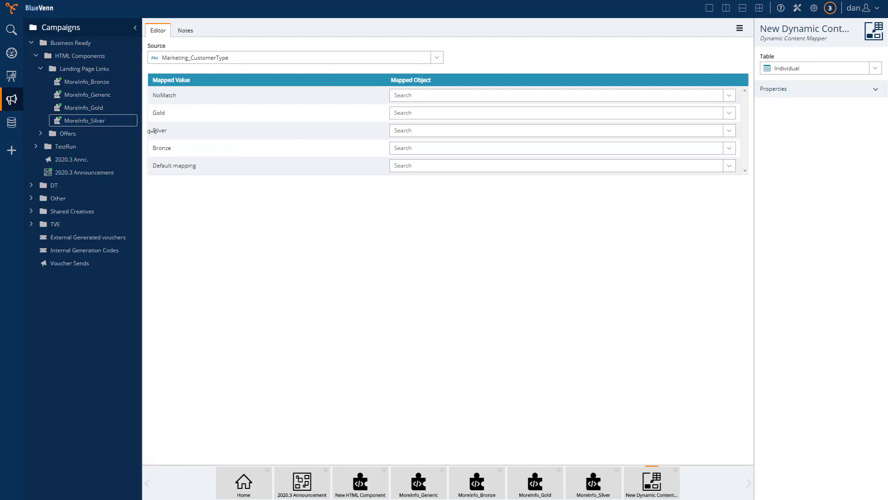
# Step: Map NoMatch to MoreInfo_Generic via Campaigns > Business Ready > HTML Components > Landing Page Links
pyautogui.click(729, 95)
pyautogui.click(397, 116)
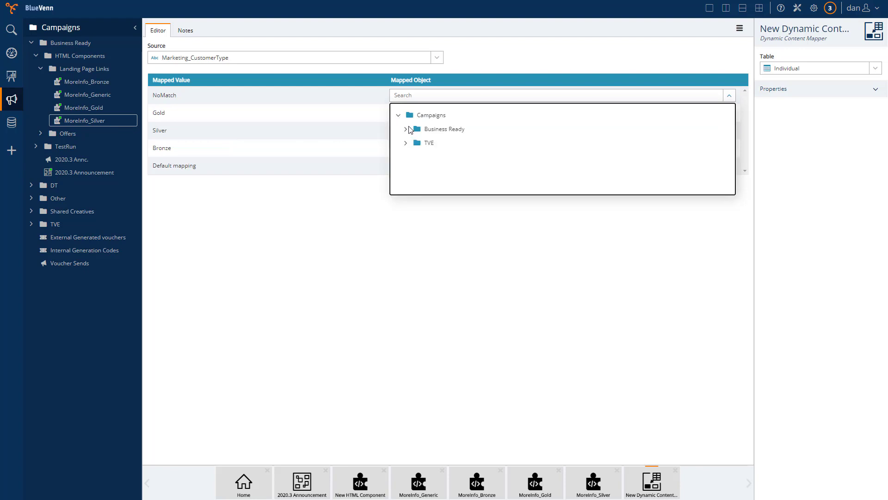
pyautogui.click(405, 129)
pyautogui.click(413, 143)
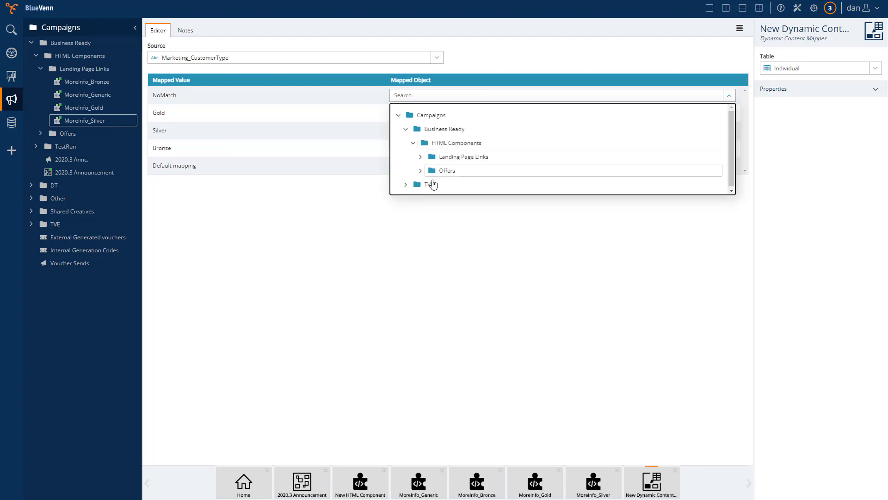
pyautogui.click(420, 157)
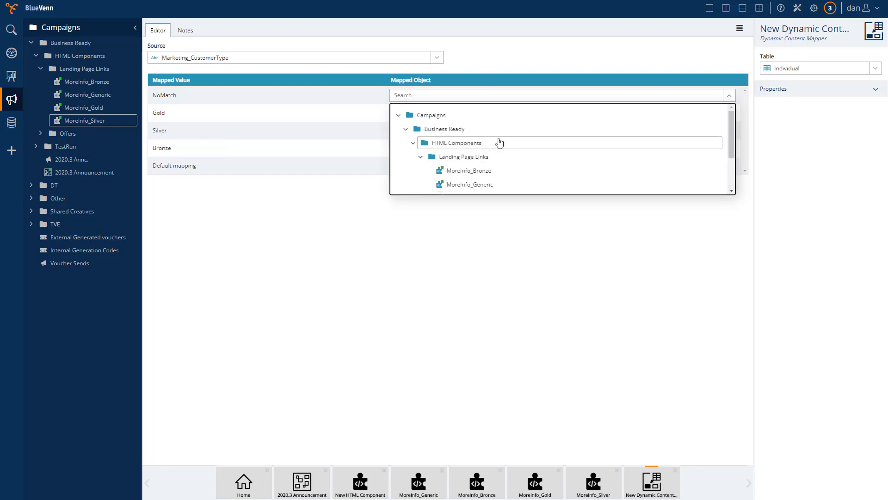
pyautogui.scroll(-1, 523, 155)
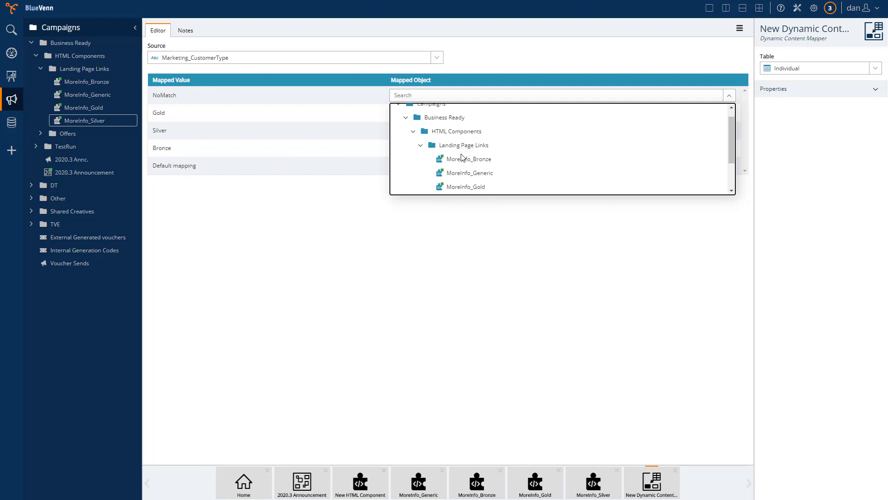
pyautogui.scroll(-2, 476, 153)
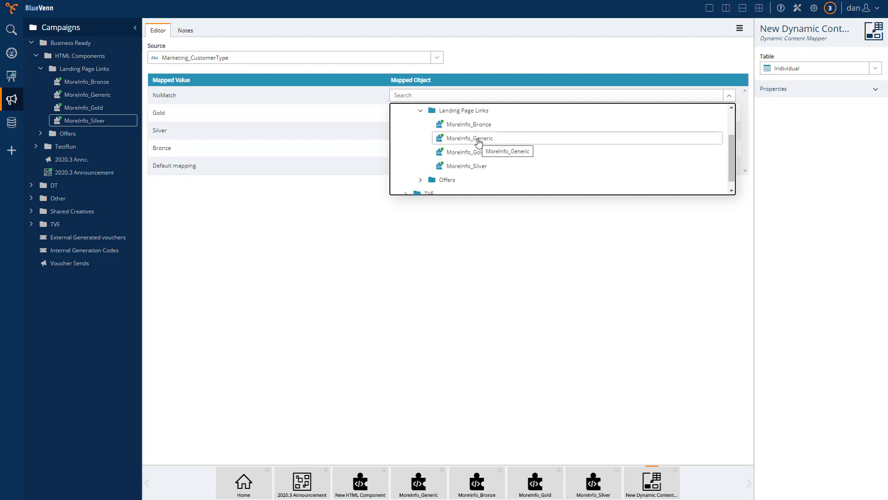
pyautogui.click(476, 139)
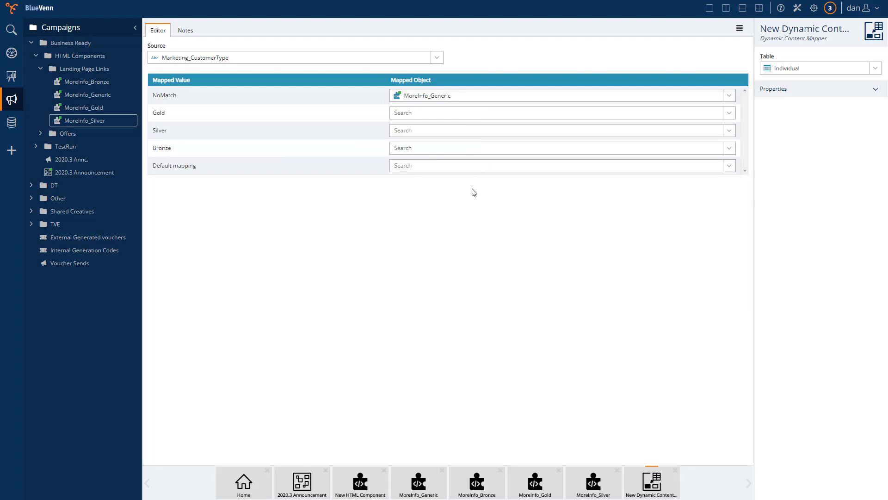
# Step: Map the Default mapping to MoreInfo_Generic by searching 'generic'
pyautogui.click(448, 168)
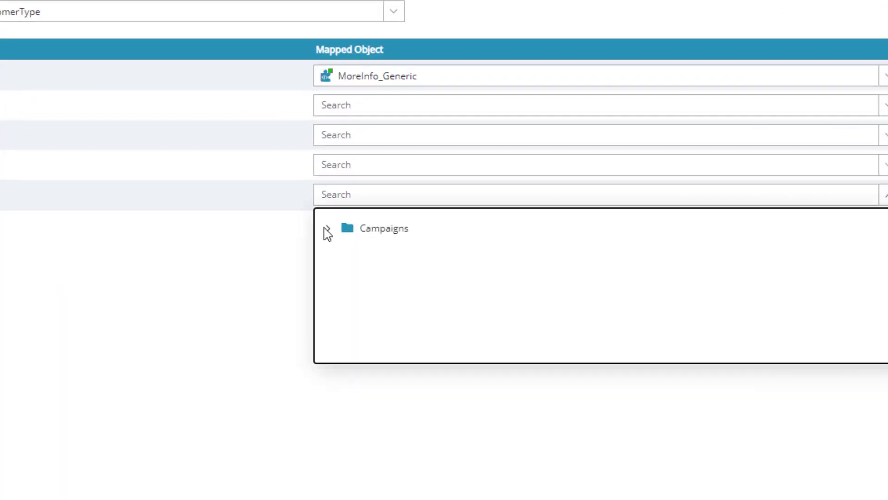
pyautogui.click(398, 185)
pyautogui.click(340, 204)
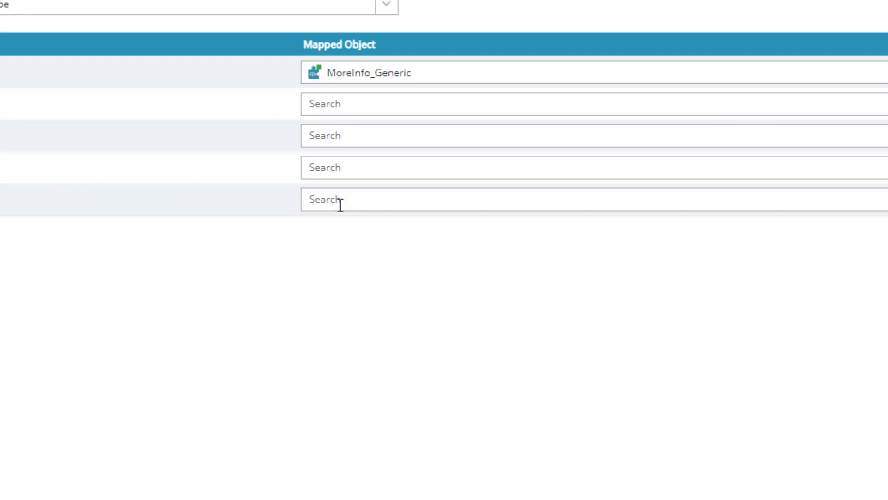
pyautogui.write('generic')
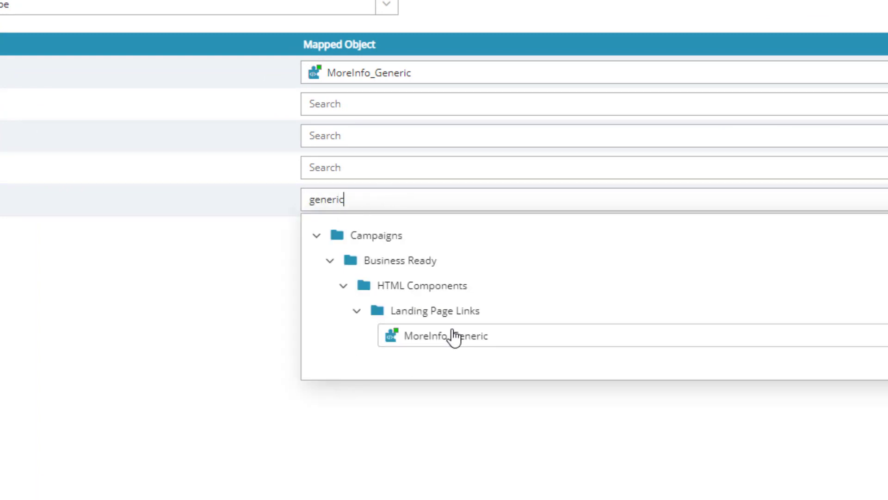
pyautogui.click(452, 339)
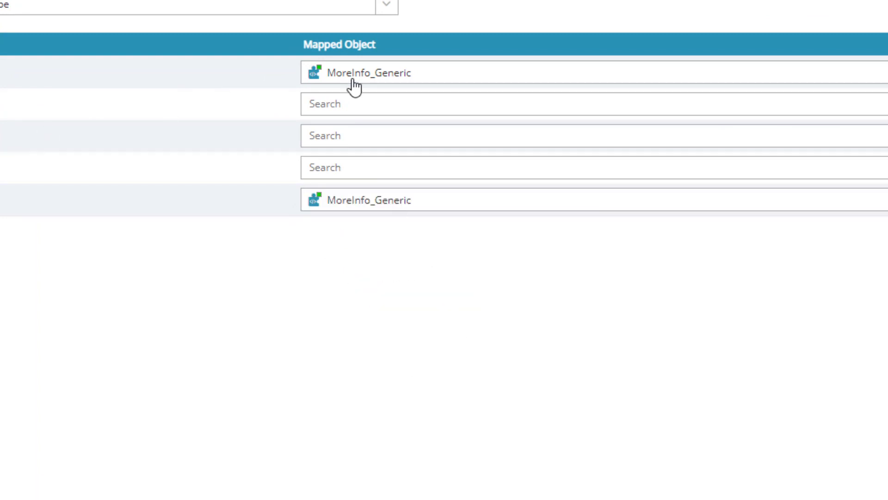
# Step: Map Gold, Silver and Bronze to MoreInfo_Gold, MoreInfo_Silver and MoreInfo_Bronze via search
pyautogui.click(345, 104)
pyautogui.write('gold')
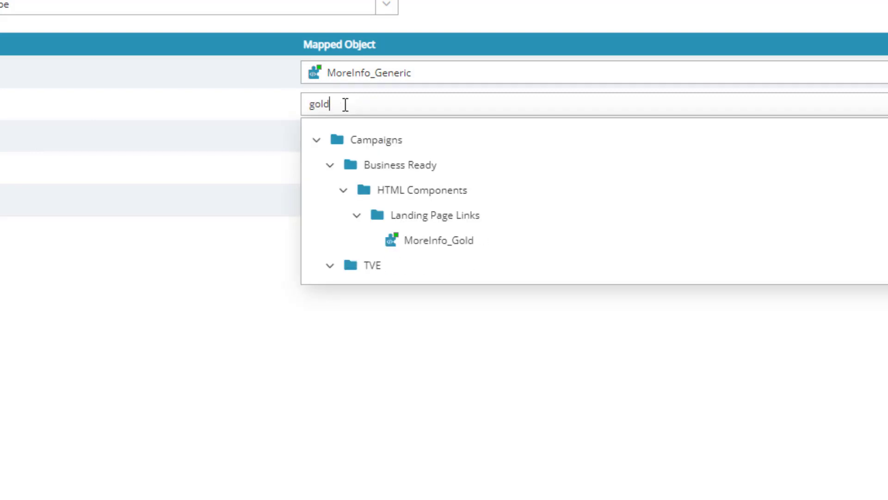
pyautogui.click(462, 250)
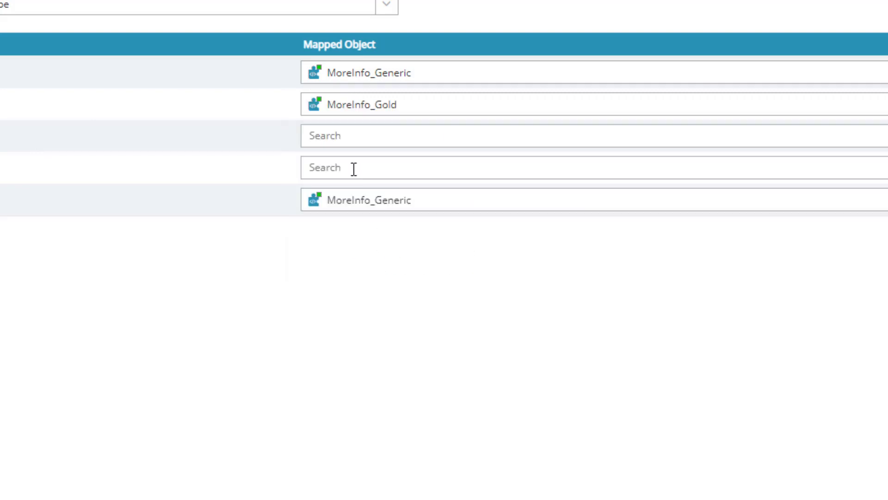
pyautogui.click(351, 136)
pyautogui.write('ver')
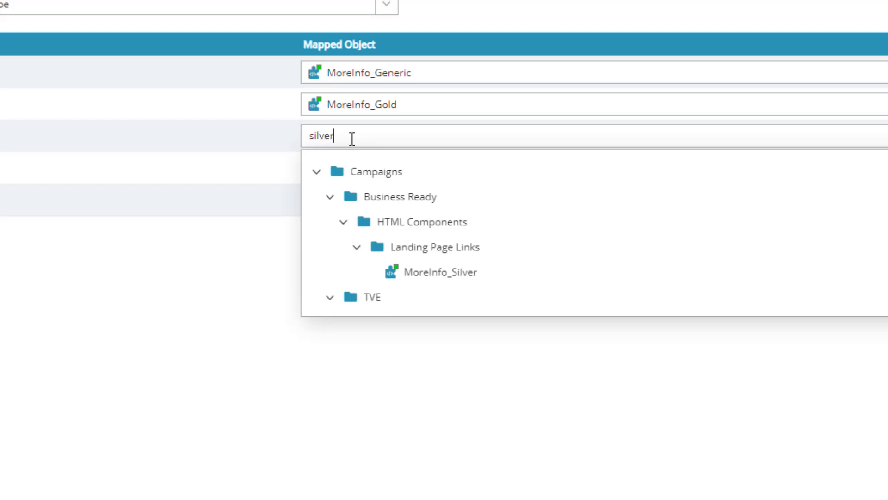
pyautogui.click(461, 281)
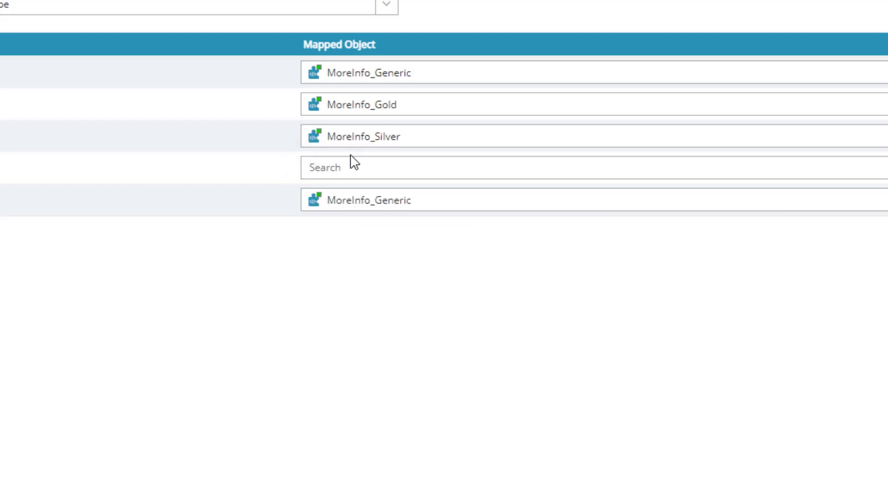
pyautogui.click(355, 162)
pyautogui.write('bronz')
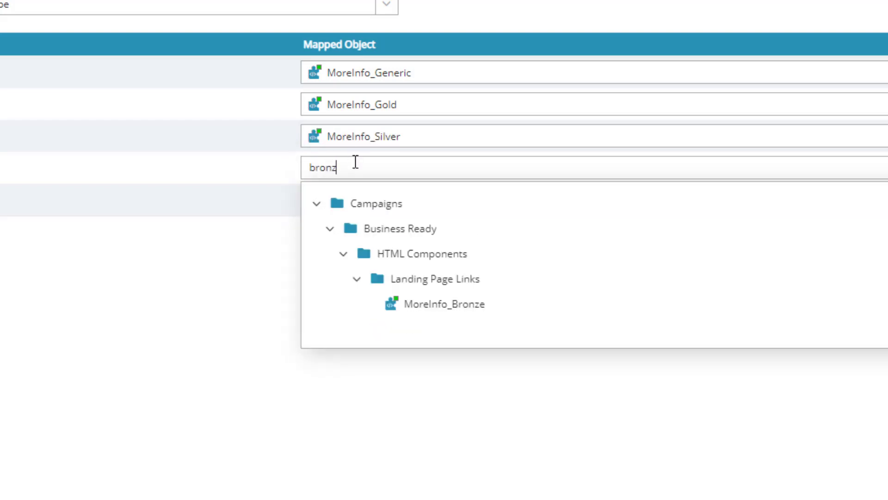
pyautogui.click(440, 305)
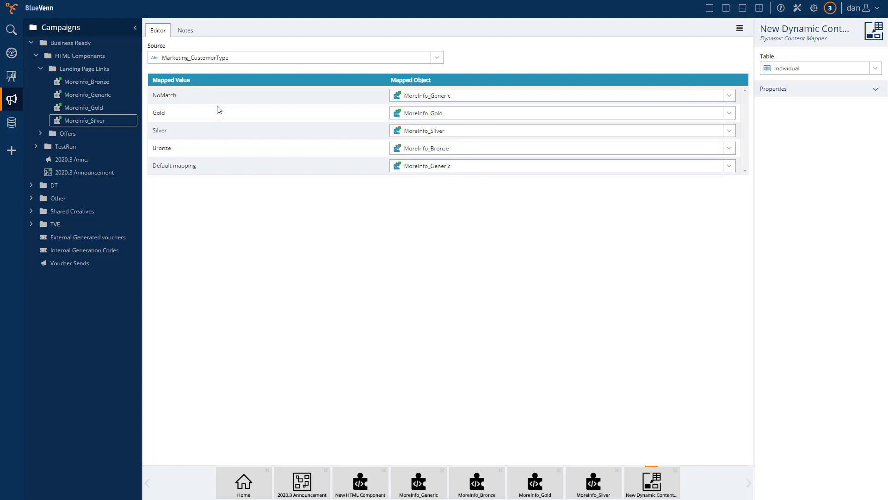
# Step: Save the mapper under the name 'Hero', creating 'Hero Image - Dynamic Mapping'
pyautogui.moveTo(739, 29)
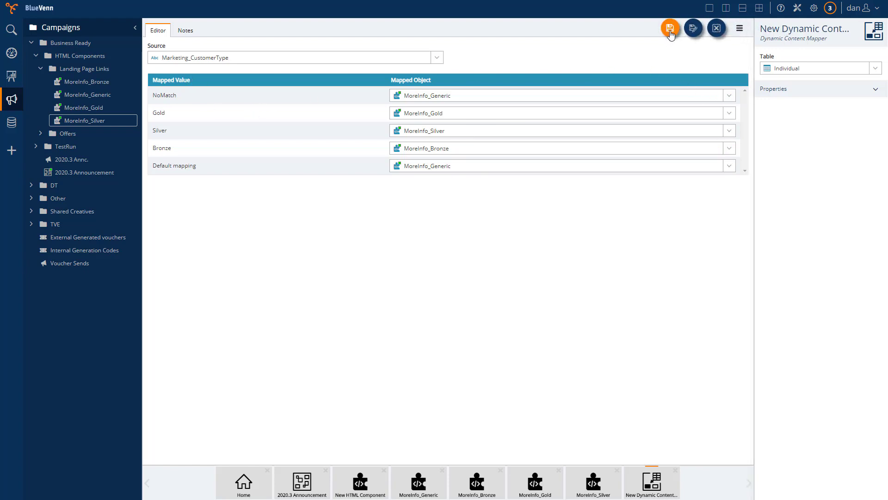
pyautogui.click(671, 29)
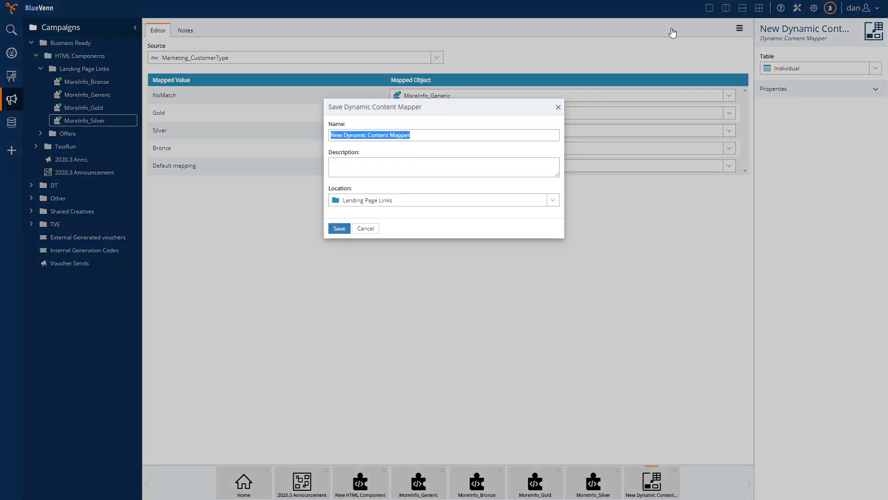
pyautogui.write('HEro')
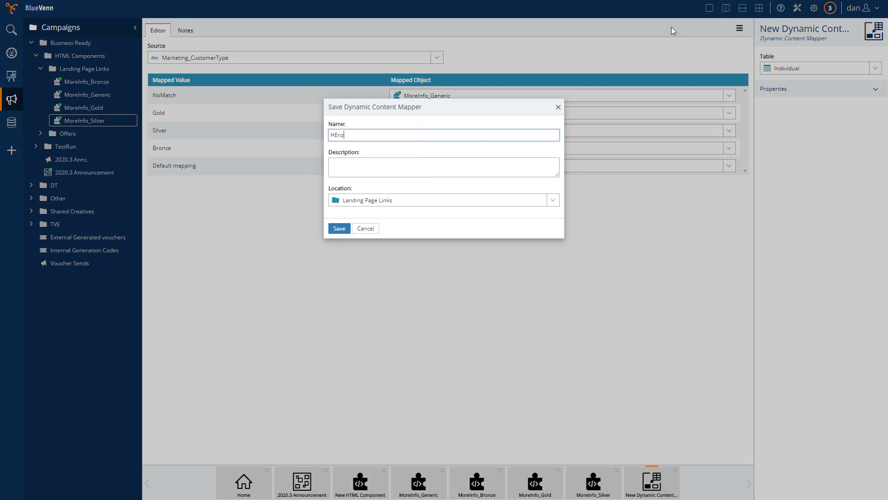
pyautogui.press('BackSpace')
pyautogui.press('BackSpace')
pyautogui.press('BackSpace')
pyautogui.write('ero')
pyautogui.click(338, 231)
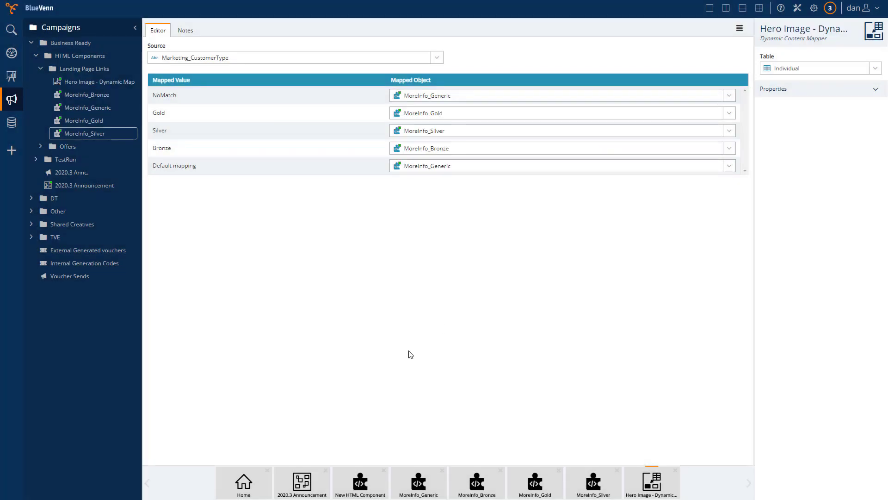
# Step: In the 2020.3 Announcement email, drop a Dynamic Content block below the paragraph and choose its content
pyautogui.click(309, 481)
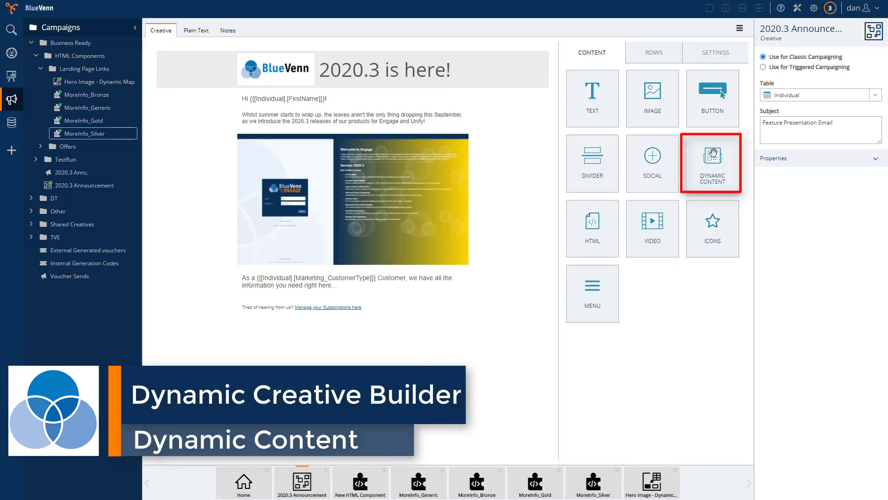
pyautogui.moveTo(720, 152); pyautogui.dragTo(416, 293)
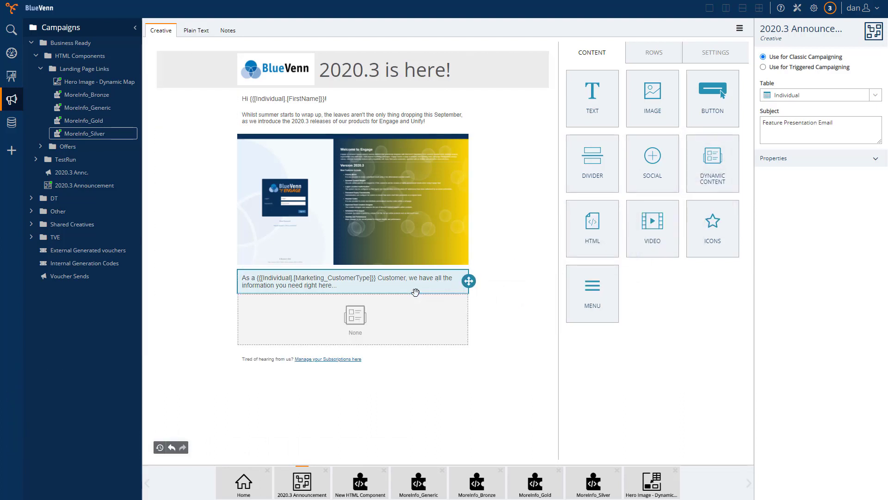
pyautogui.click(373, 319)
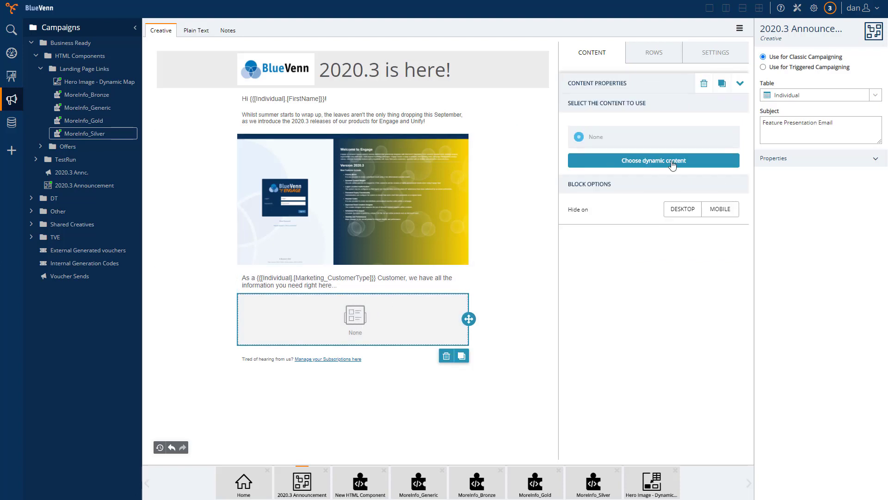
pyautogui.click(696, 162)
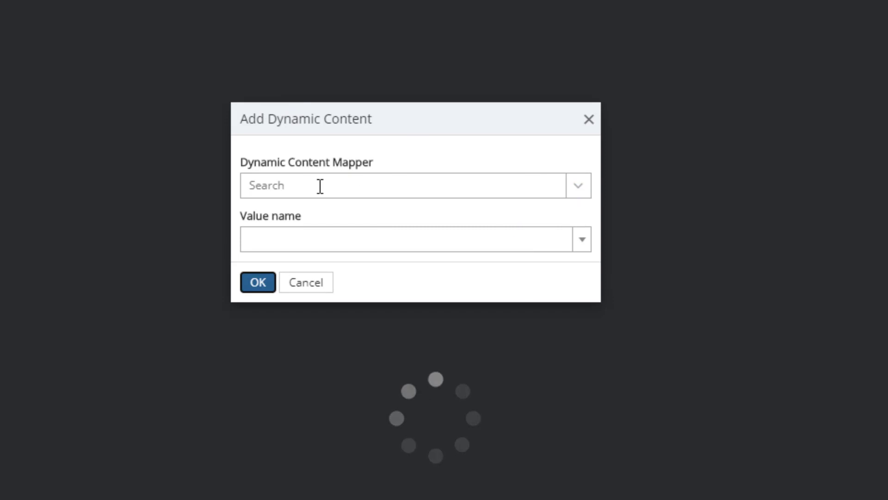
# Step: Set the block to Hero Image - Dynamic Mapping with value name MappedValue and confirm
pyautogui.click(578, 187)
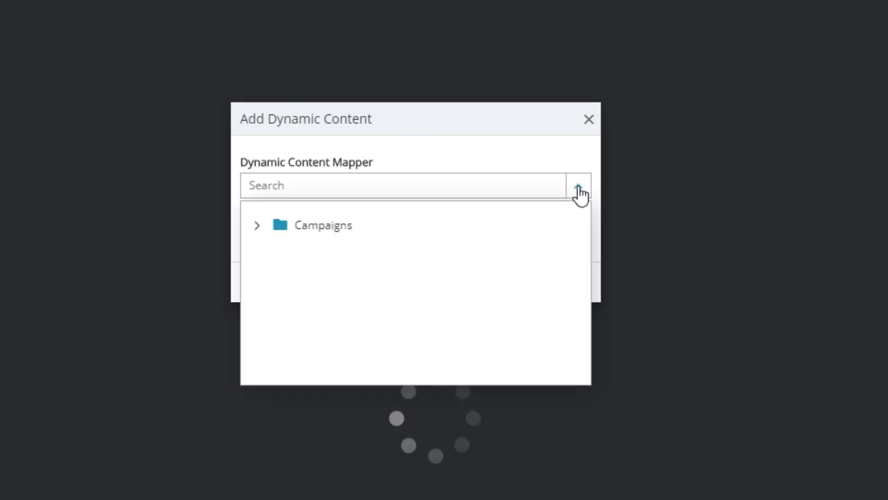
pyautogui.click(259, 227)
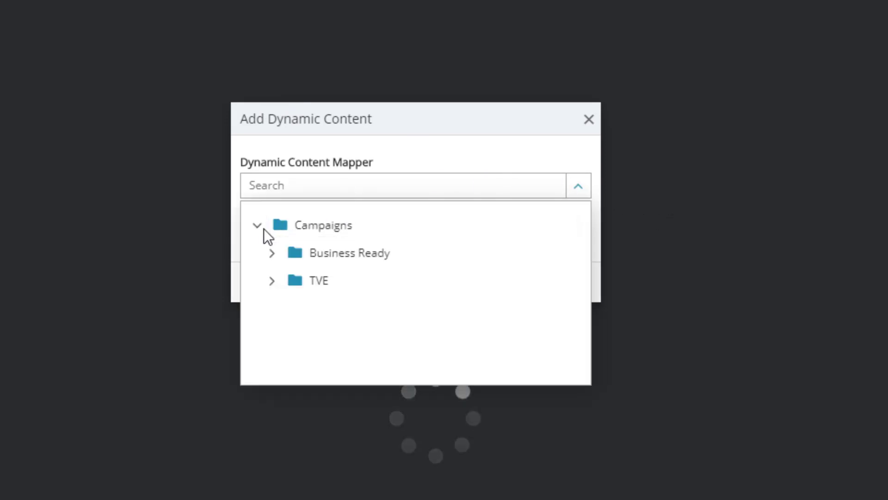
pyautogui.click(273, 252)
pyautogui.click(287, 281)
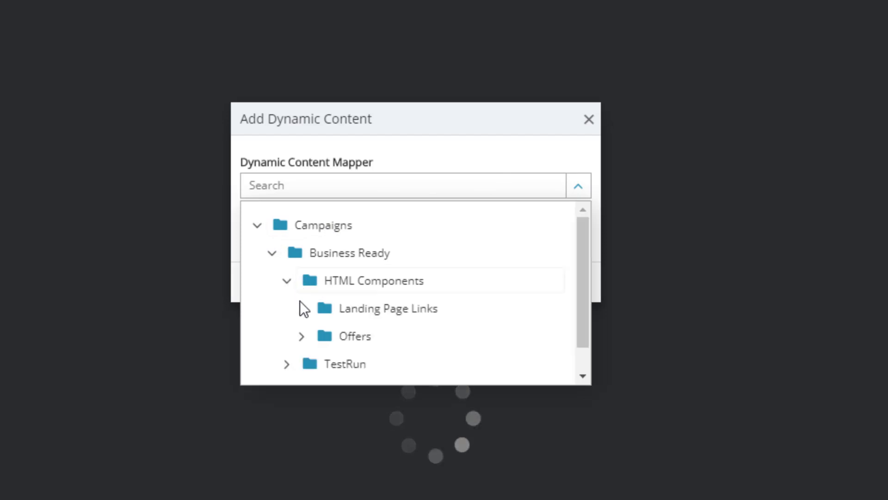
pyautogui.click(302, 308)
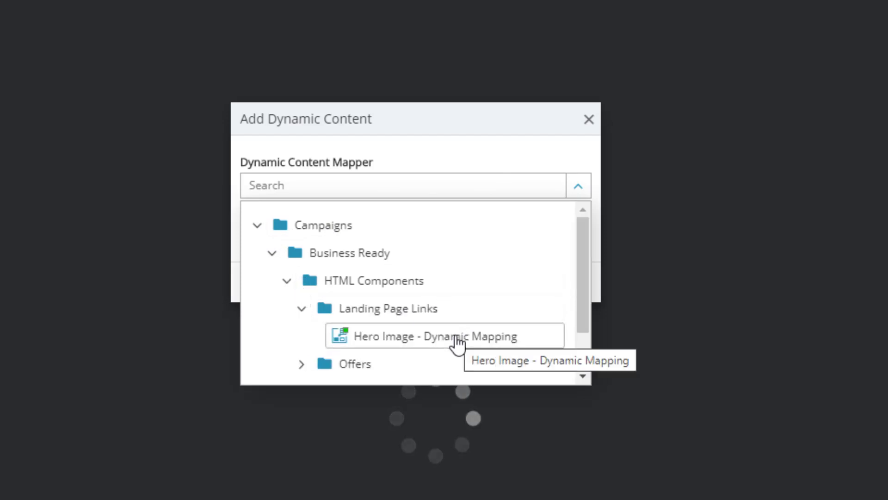
pyautogui.click(458, 341)
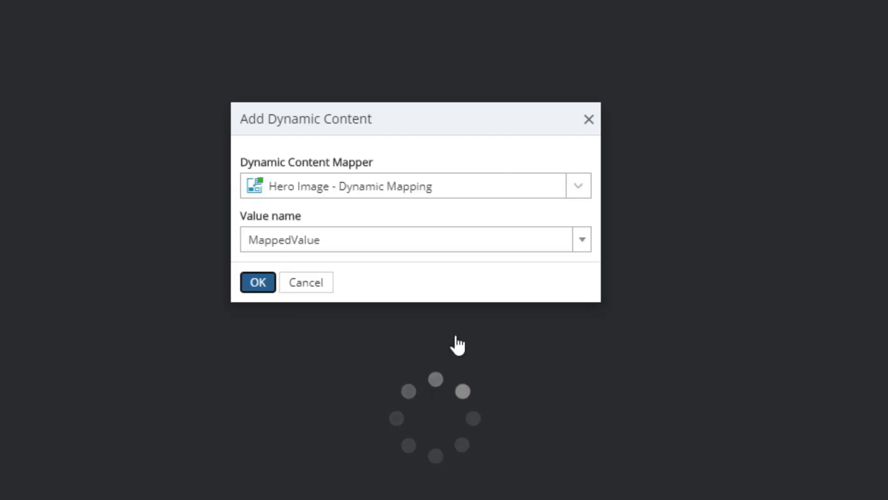
pyautogui.click(582, 243)
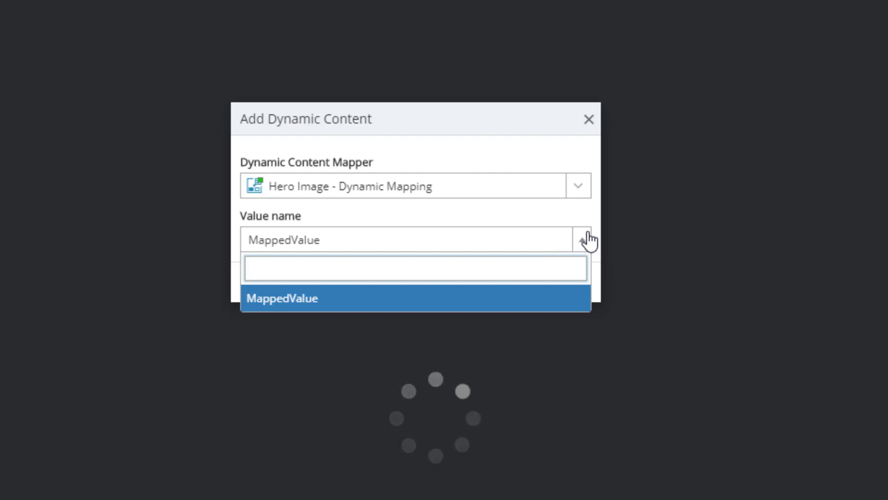
pyautogui.click(476, 306)
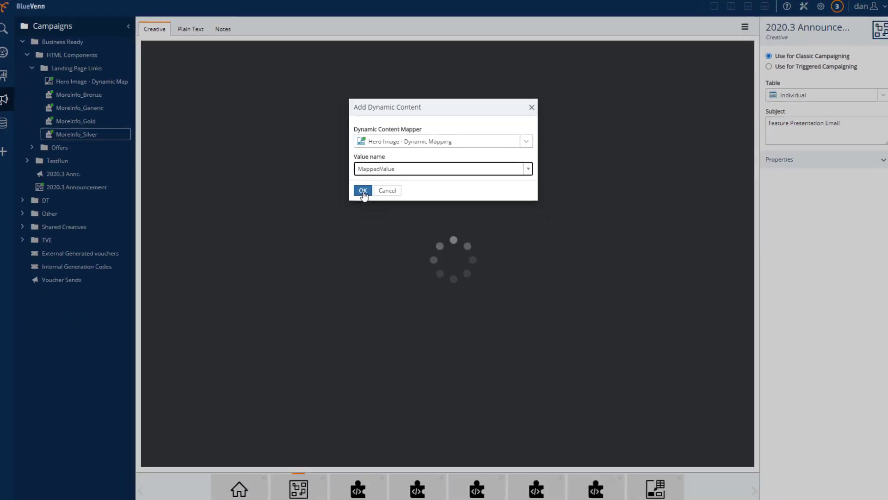
pyautogui.click(258, 282)
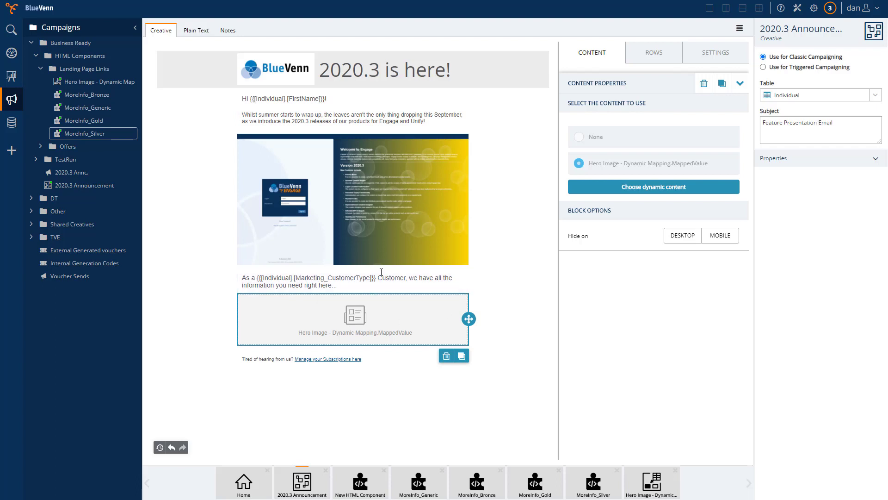
# Step: Close the New HTML Component without saving it
pyautogui.click(411, 319)
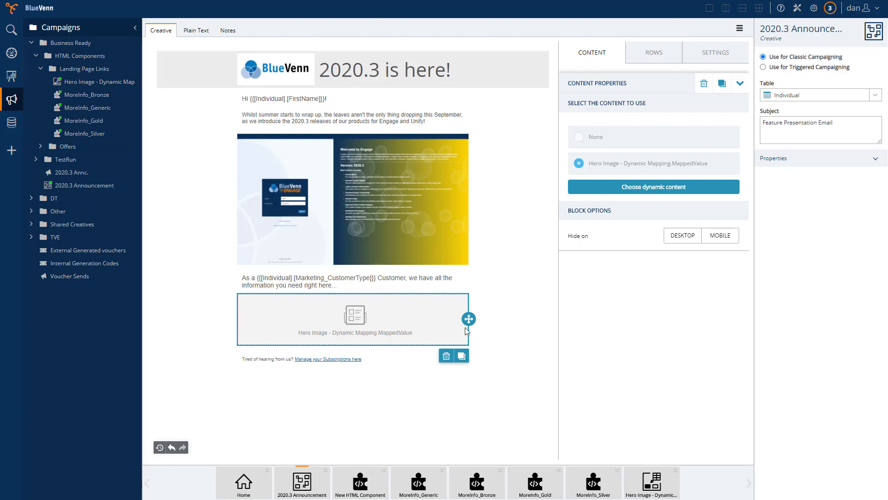
pyautogui.click(371, 484)
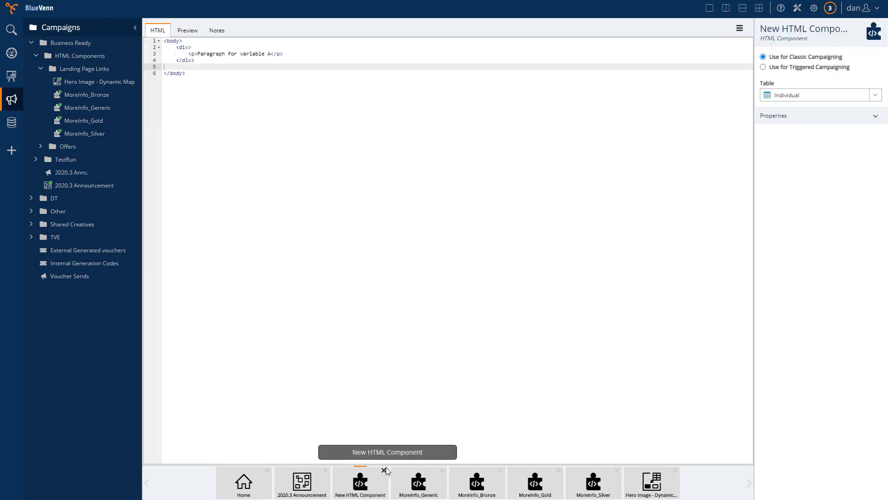
pyautogui.click(384, 469)
pyautogui.click(371, 157)
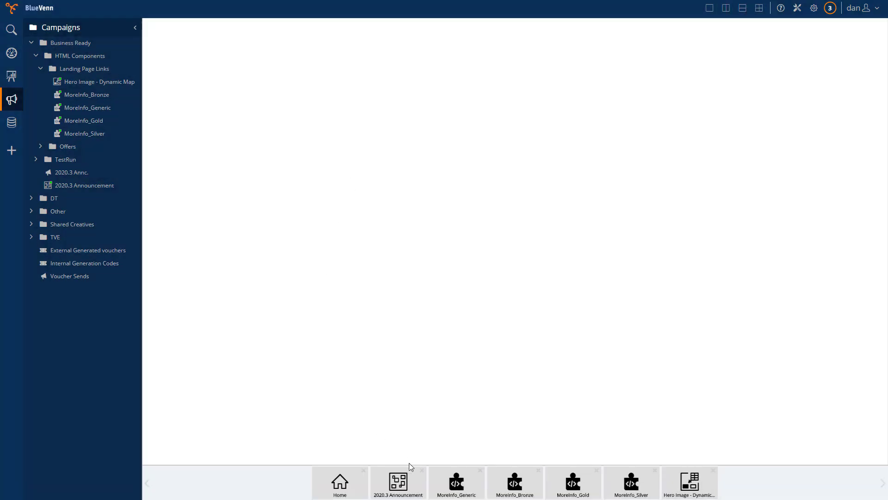
# Step: Close the MoreInfo Generic, Bronze, Gold and Silver tabs and expand the Offers folder
pyautogui.click(480, 470)
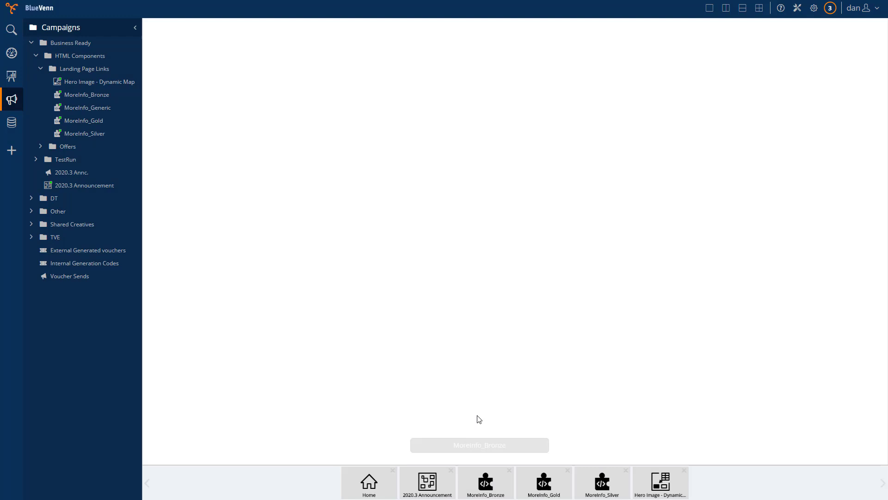
pyautogui.click(510, 470)
pyautogui.click(539, 470)
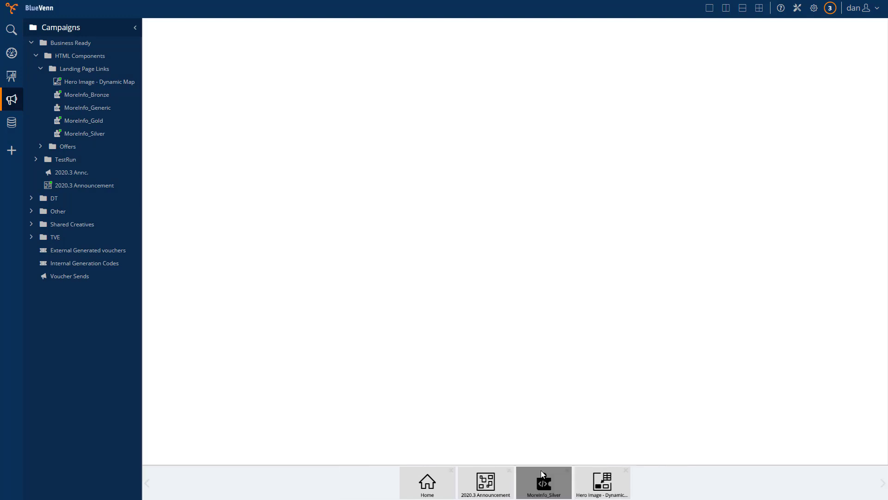
pyautogui.click(567, 470)
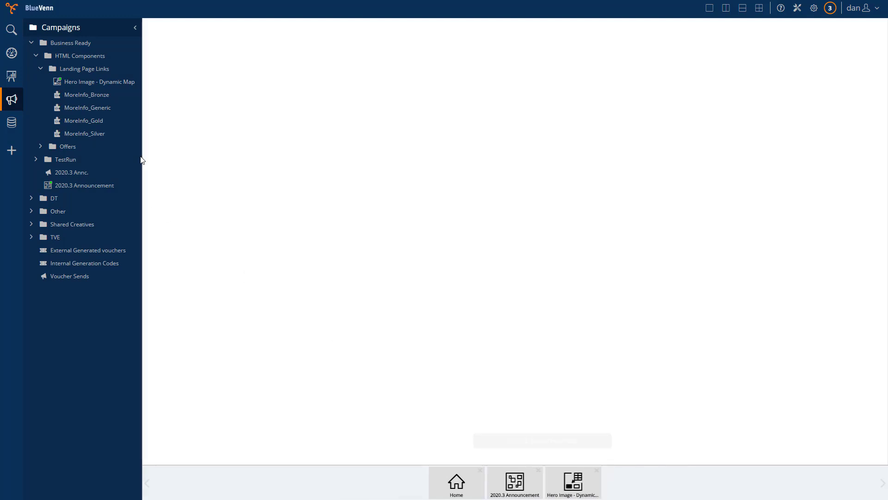
pyautogui.click(41, 147)
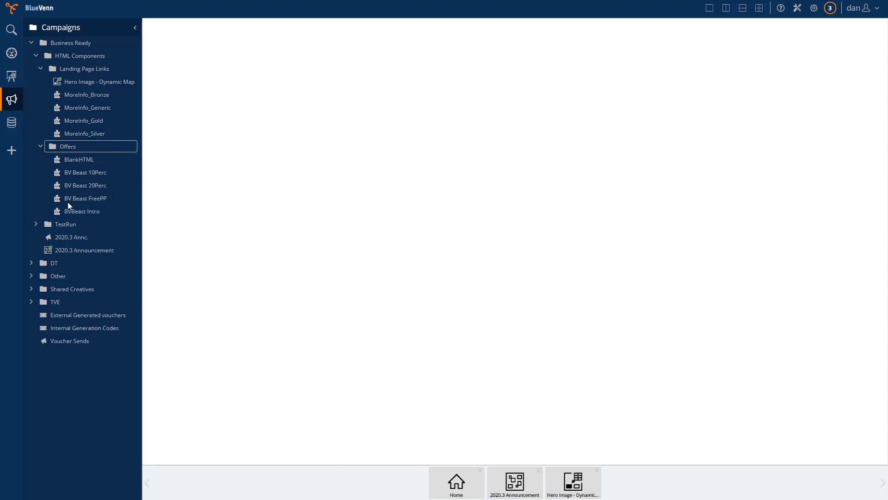
# Step: Open and preview BVBeast Intro, BV Beast 10Perc, 20Perc and FreePP offer components
pyautogui.doubleClick(104, 208)
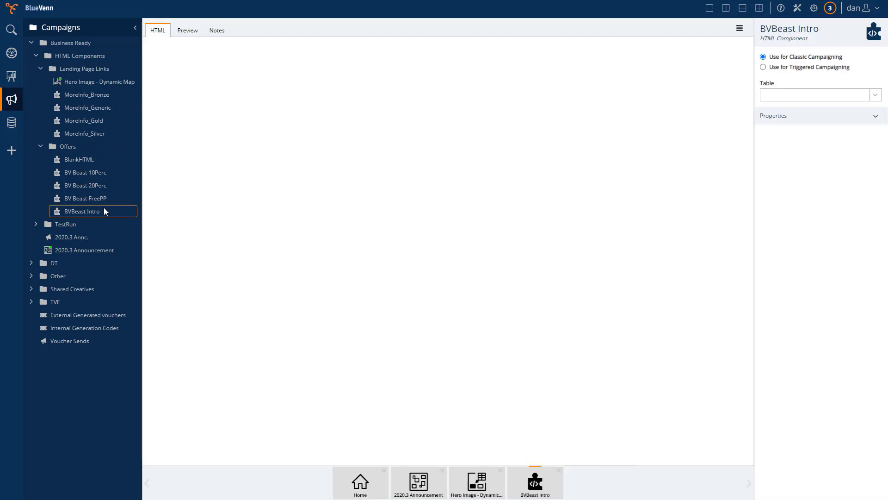
pyautogui.click(181, 31)
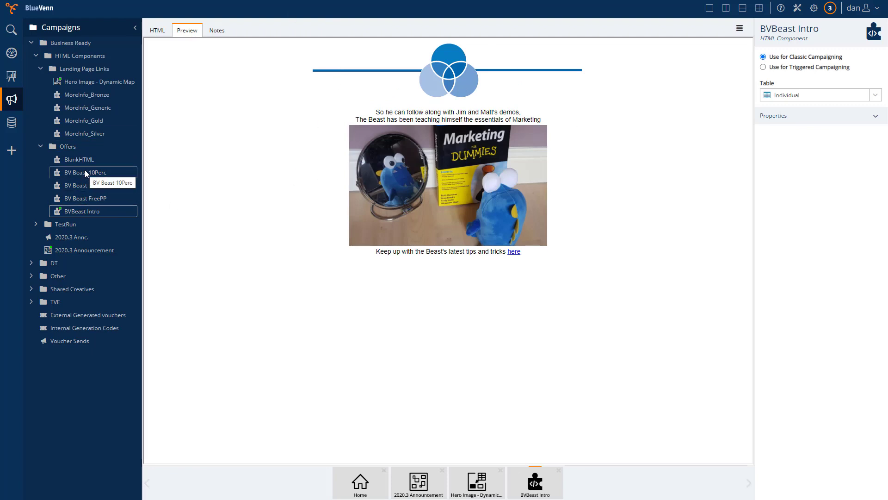
pyautogui.click(84, 172)
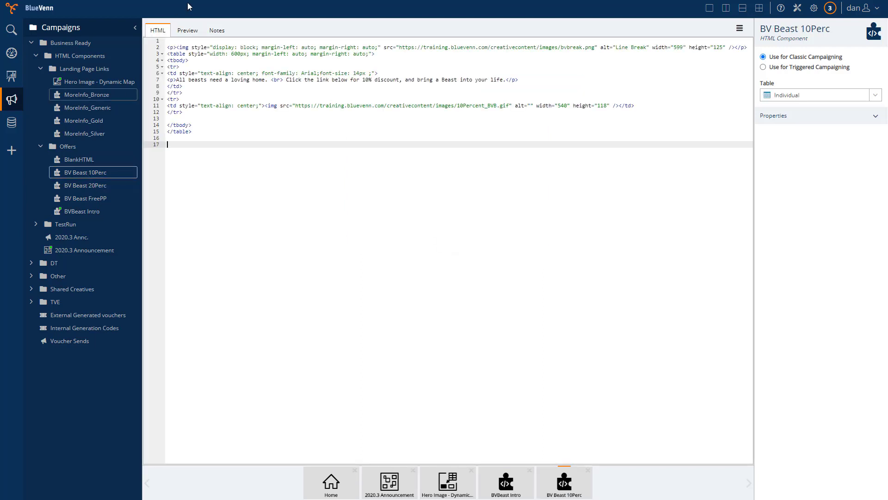
pyautogui.click(194, 32)
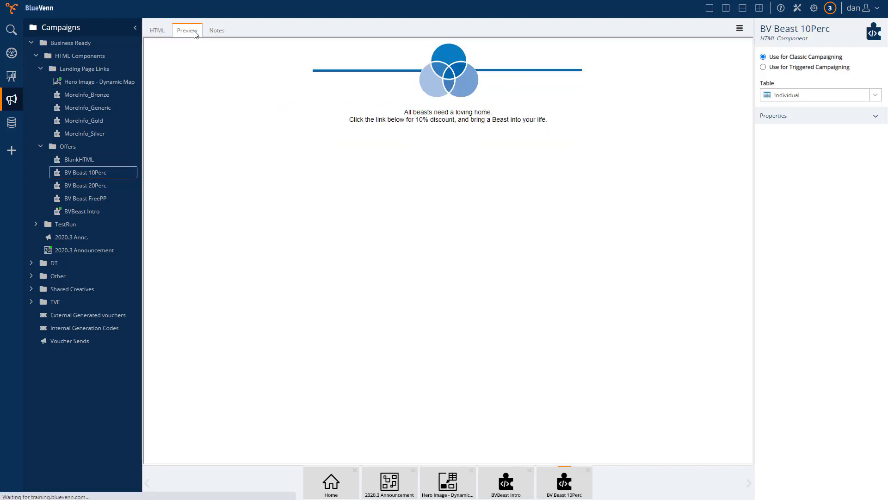
pyautogui.click(86, 185)
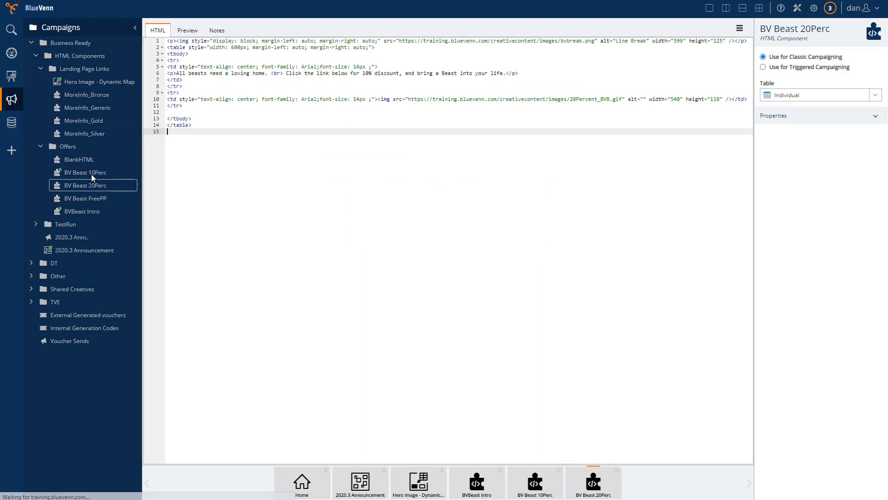
pyautogui.click(187, 30)
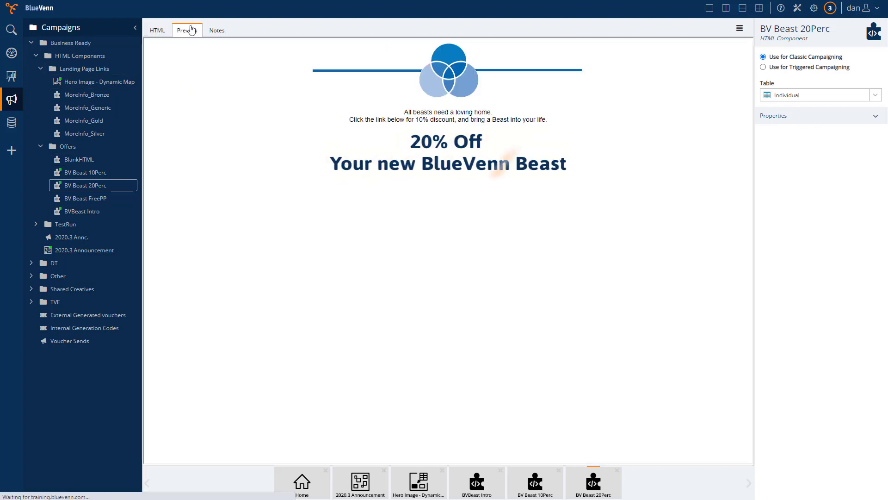
pyautogui.click(93, 199)
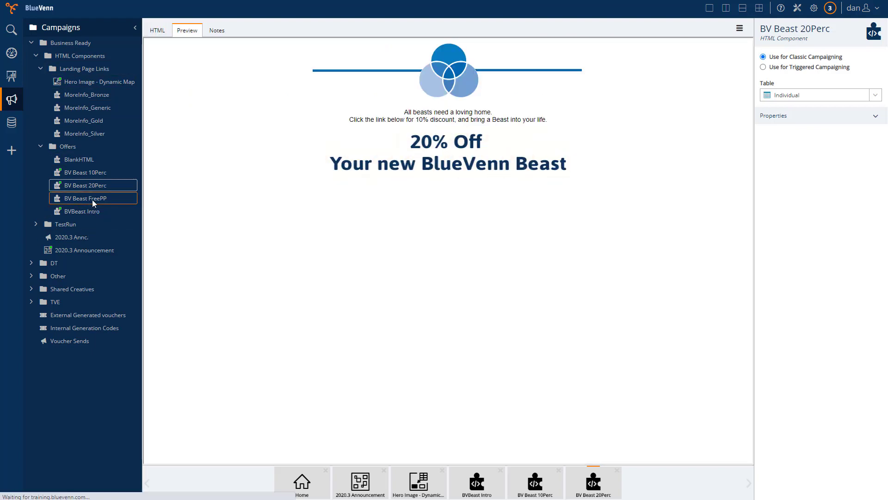
pyautogui.click(186, 32)
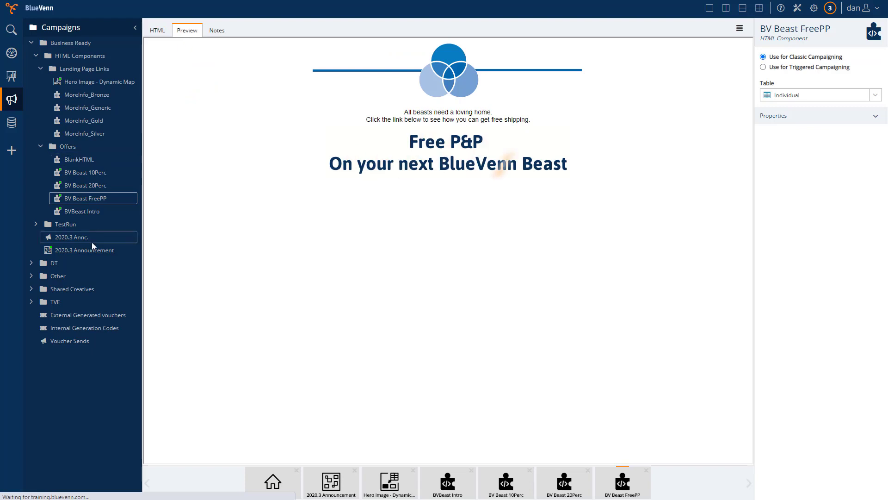
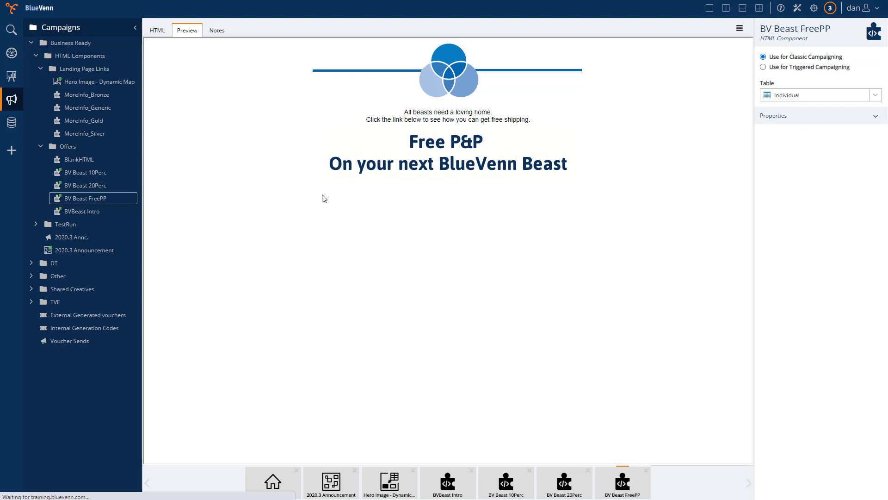
# Step: Show the Analysis folders in the workspace tree instead of the campaign items
pyautogui.click(13, 76)
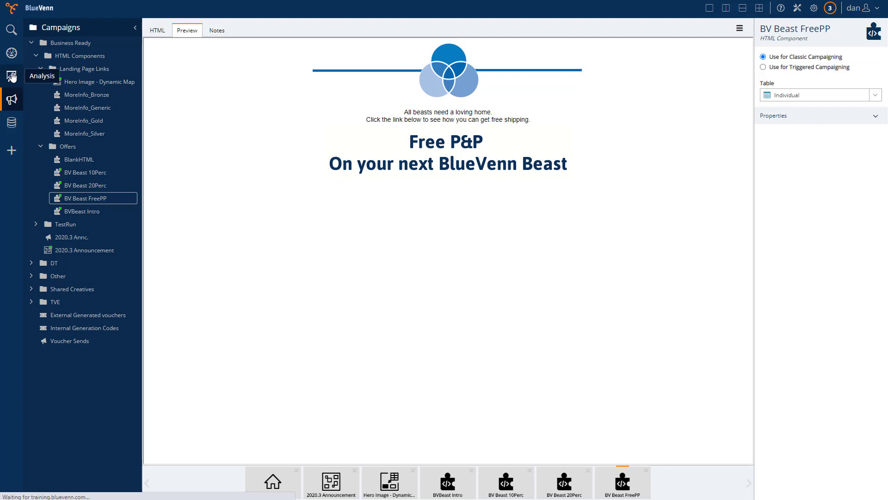
# Step: Create a new Priority Matrix on the Individual table with a maximum of 4 priorities and a third segment
pyautogui.click(11, 151)
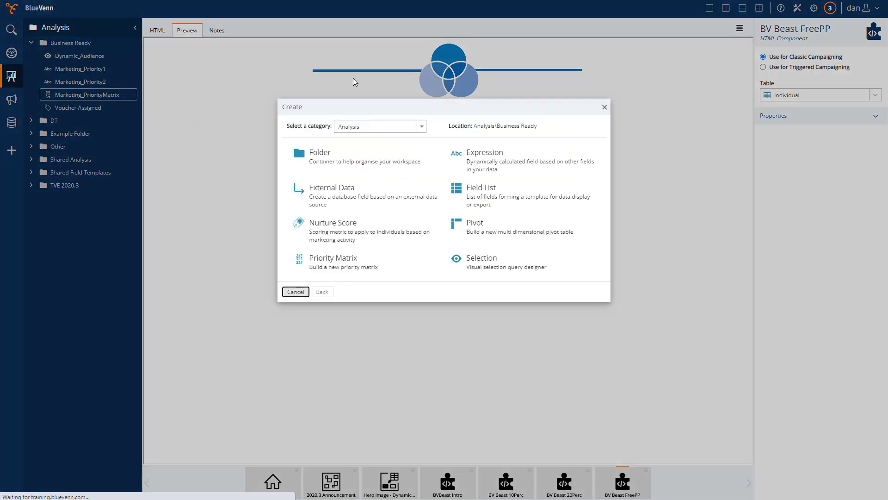
pyautogui.scroll(-1, 396, 217)
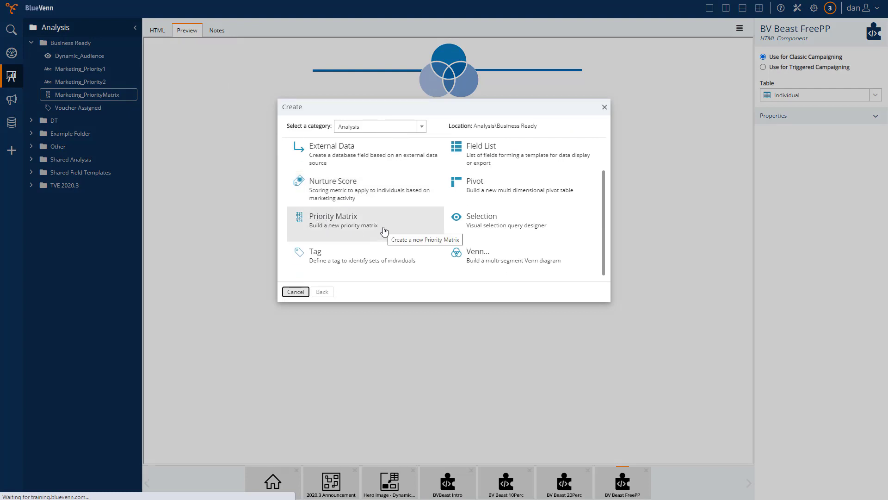
pyautogui.click(383, 230)
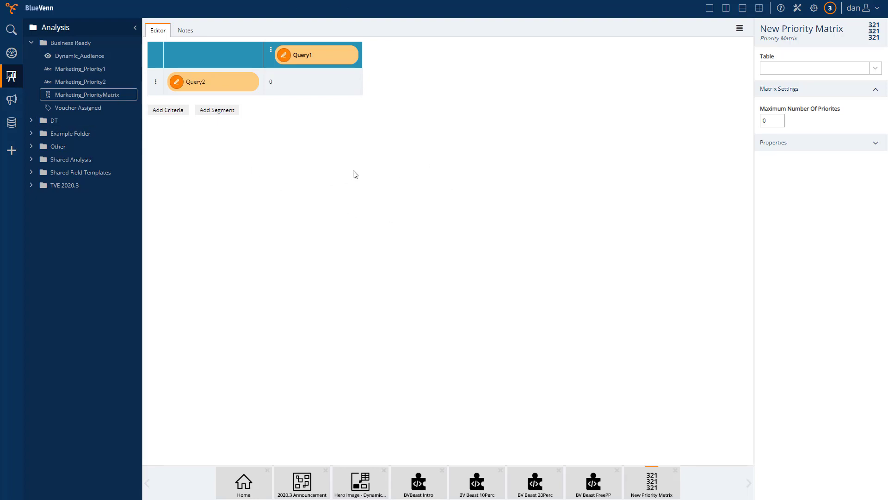
pyautogui.click(834, 76)
pyautogui.click(781, 106)
pyautogui.click(777, 122)
pyautogui.click(210, 116)
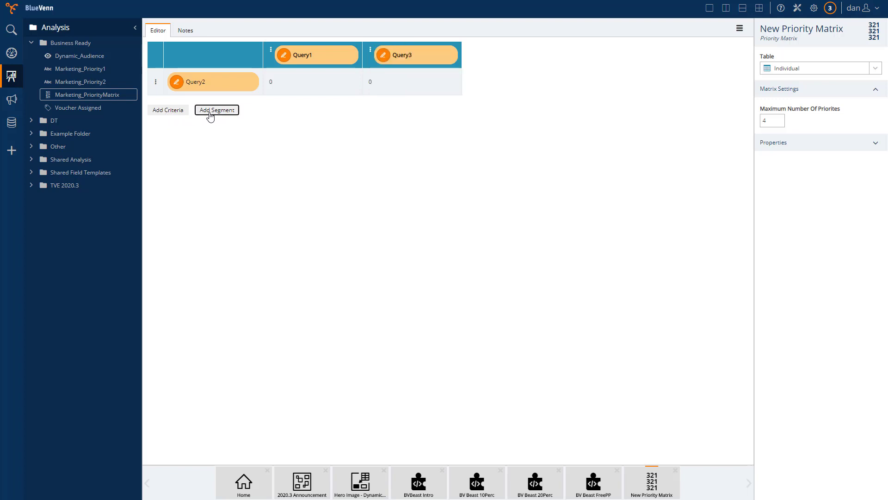
# Step: Add a fourth segment column and rename the segment columns Group A, Group B and Group C
pyautogui.click(210, 116)
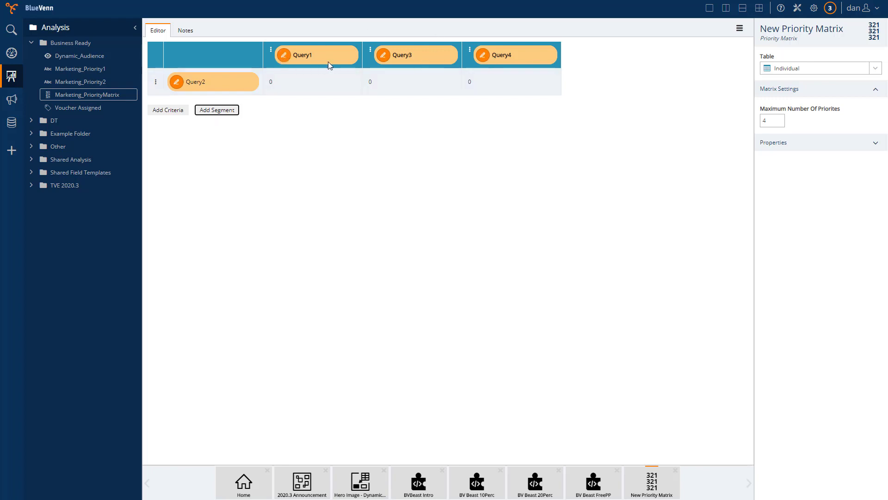
pyautogui.doubleClick(297, 56)
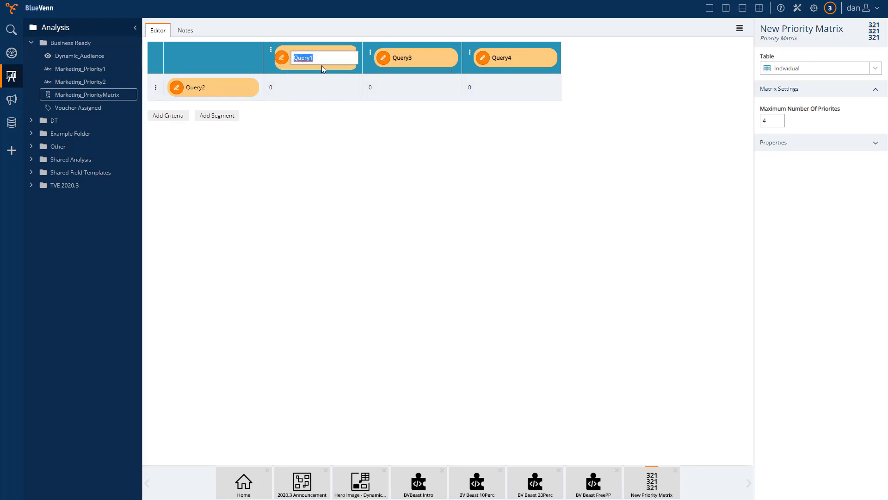
pyautogui.click(407, 60)
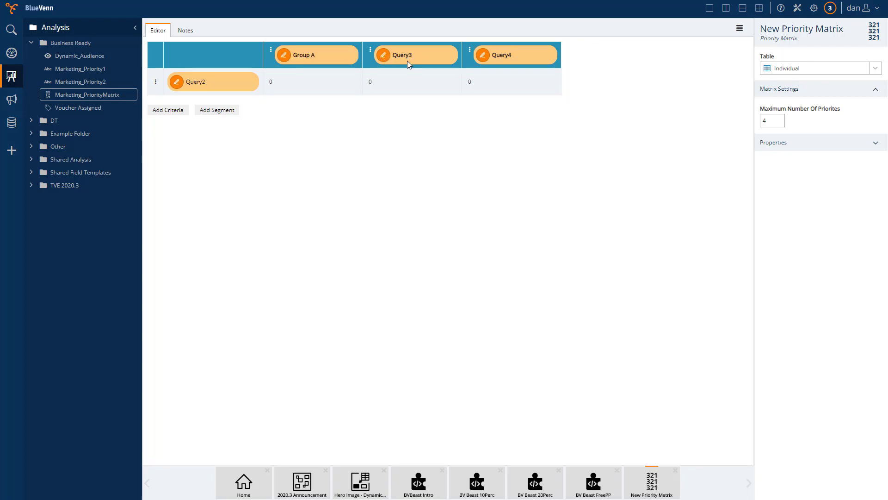
pyautogui.doubleClick(406, 58)
pyautogui.write('Group B')
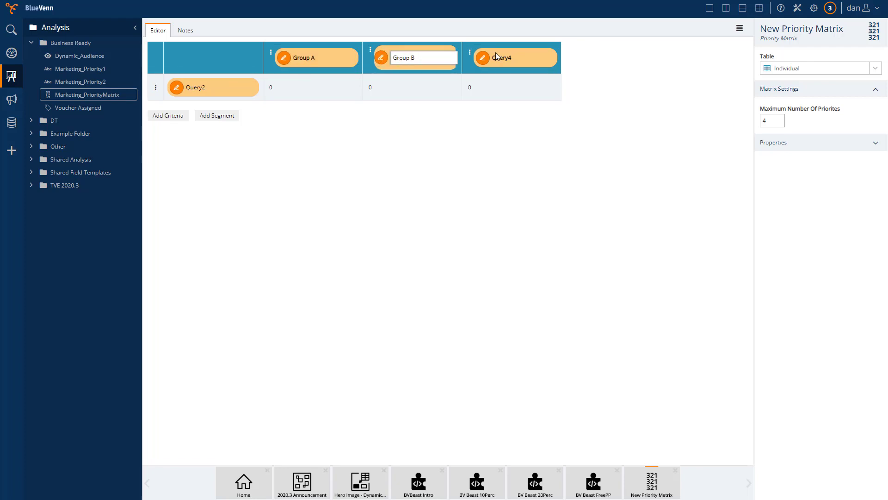
pyautogui.click(496, 52)
pyautogui.doubleClick(507, 55)
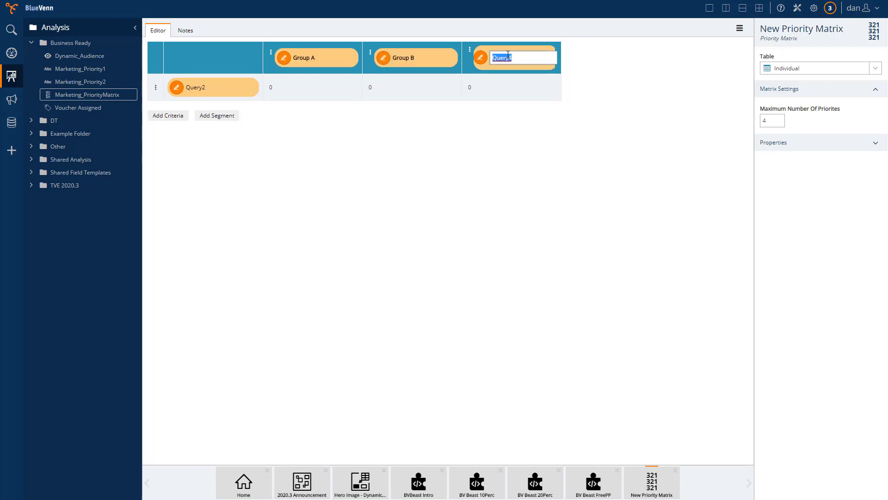
pyautogui.write('Group C')
pyautogui.click(551, 226)
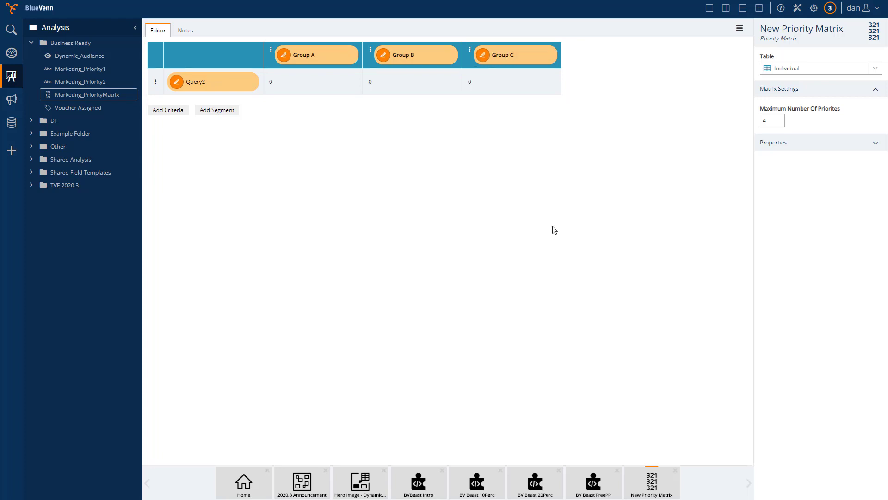
# Step: Add four more criteria rows, Query5 to Query8, and select the Query2 row
pyautogui.click(170, 111)
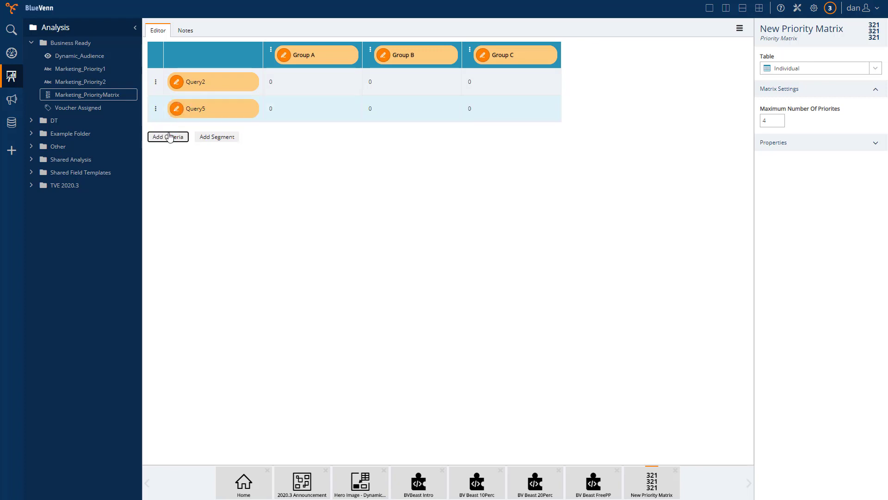
pyautogui.click(170, 138)
pyautogui.click(171, 163)
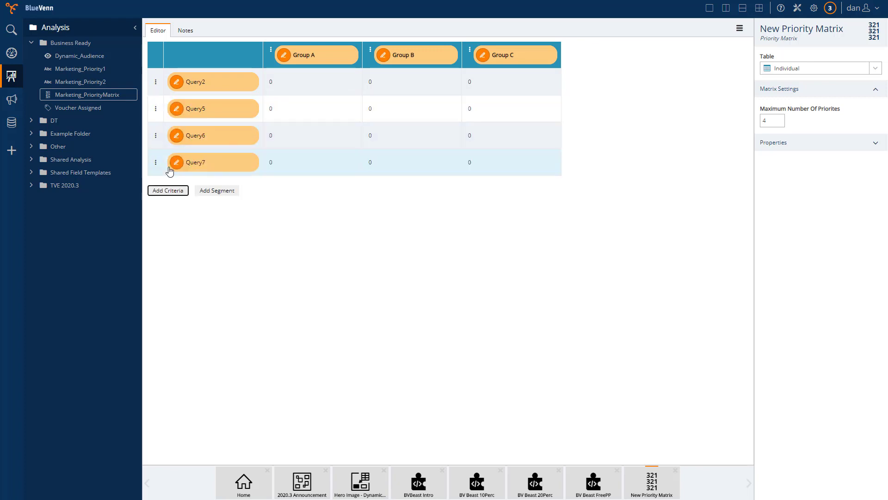
pyautogui.click(170, 190)
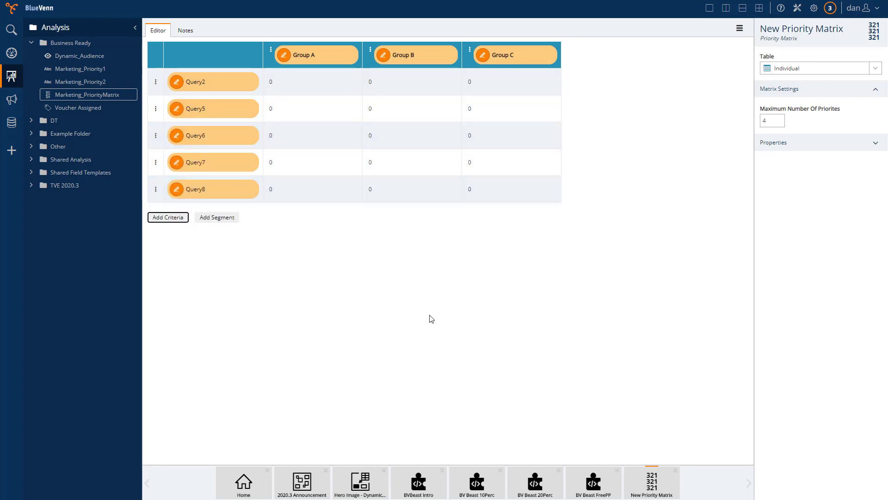
pyautogui.click(197, 83)
# Step: Rename the Query2, Query5 and Query6 criteria rows to Offer A, Offer B and Offer C
pyautogui.doubleClick(196, 82)
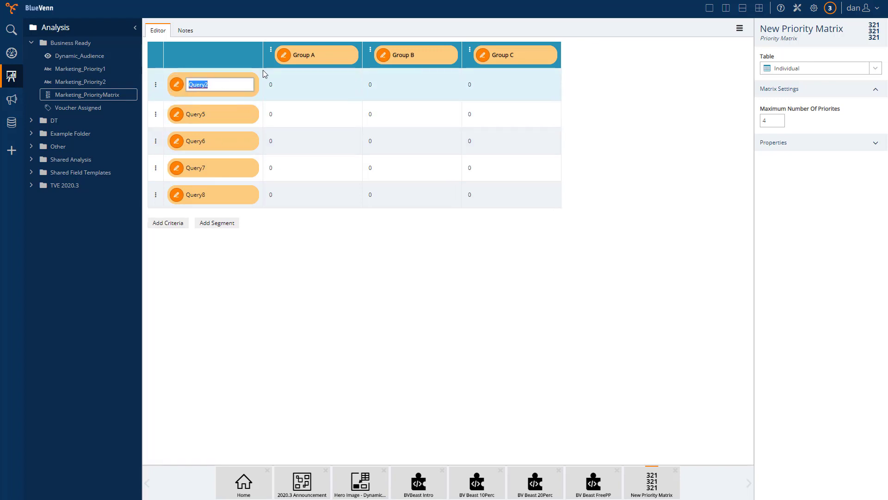
pyautogui.write('Offer A')
pyautogui.click(207, 115)
pyautogui.doubleClick(200, 109)
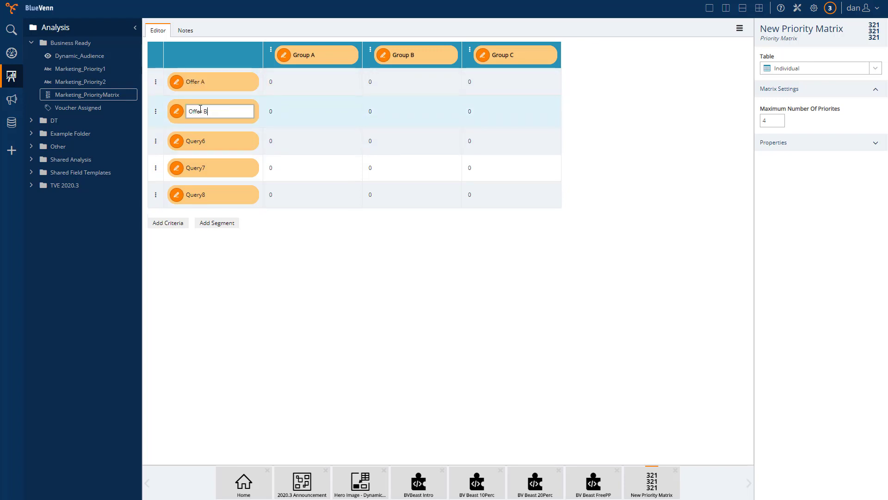
pyautogui.click(200, 147)
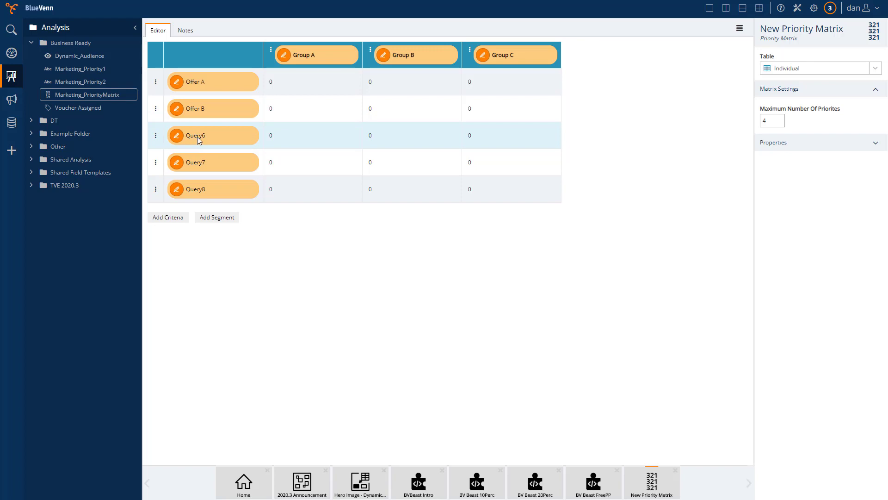
pyautogui.doubleClick(198, 138)
pyautogui.press('BackSpace')
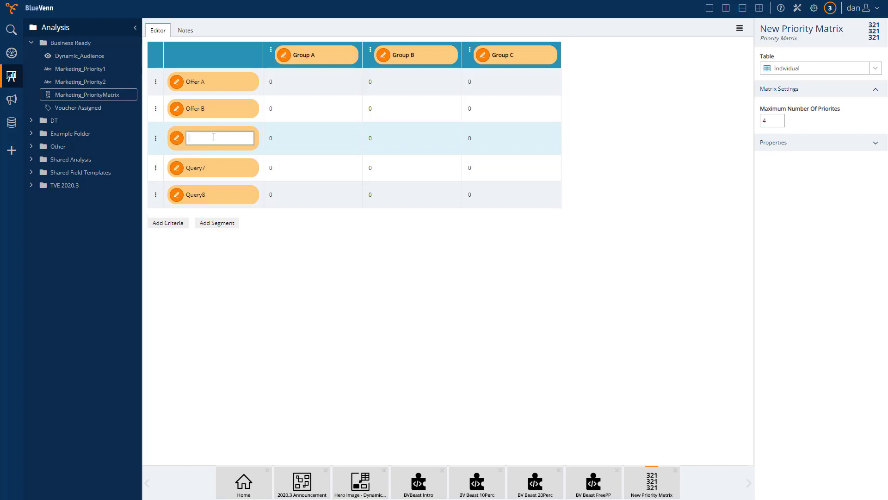
pyautogui.press('Return')
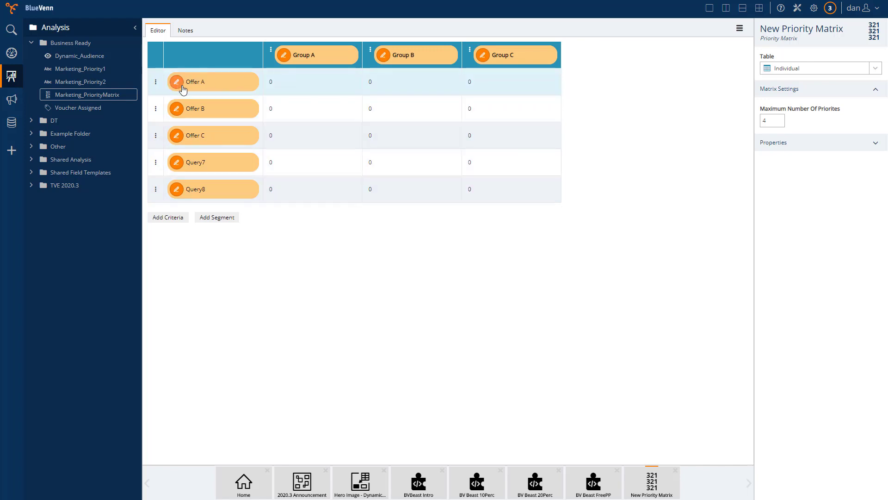
# Step: Give Offer A Group B/C priorities 2 and 4, and Offer B/Offer C Group C priorities 1 and 2
pyautogui.moveTo(293, 80); pyautogui.dragTo(242, 69)
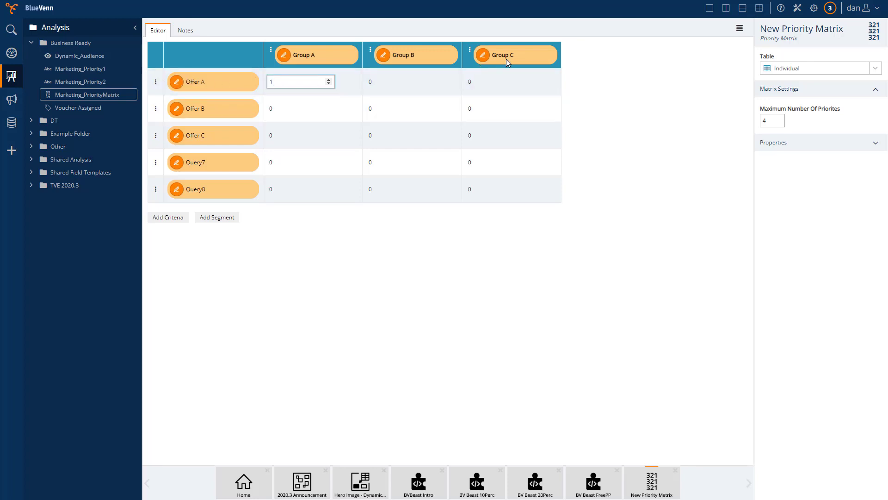
pyautogui.click(484, 83)
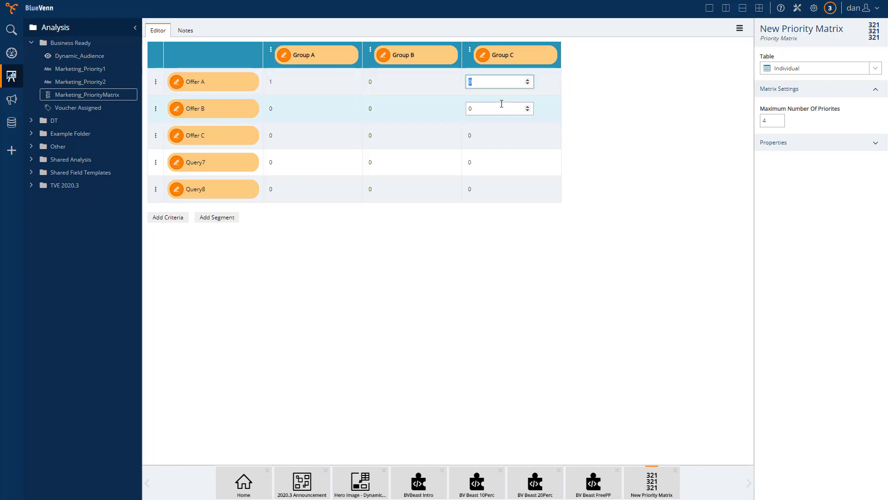
pyautogui.write('4')
pyautogui.click(412, 79)
pyautogui.write('2')
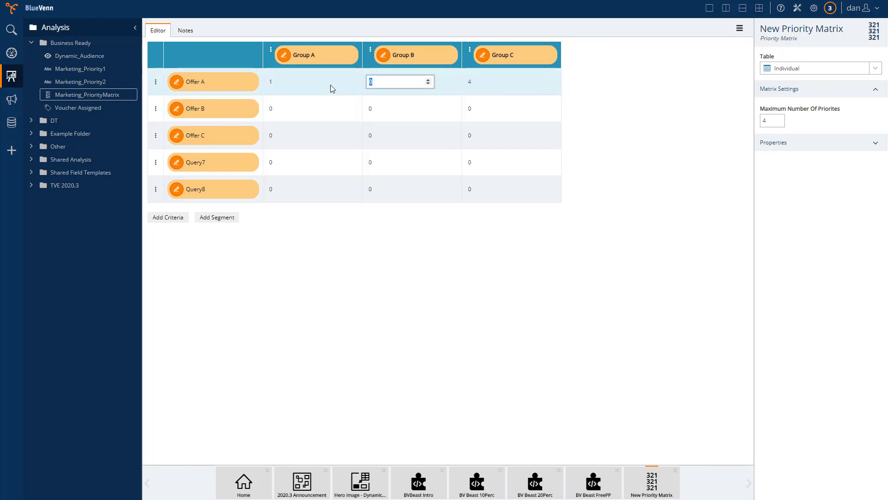
pyautogui.click(625, 147)
pyautogui.click(400, 109)
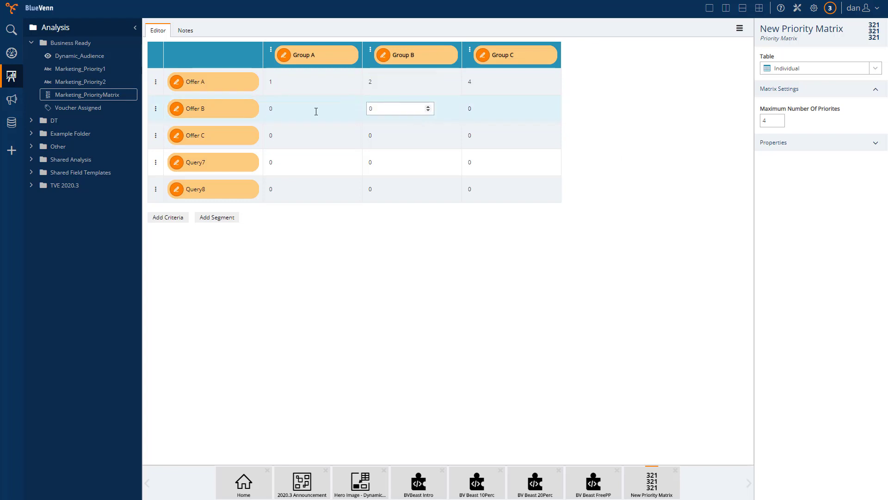
pyautogui.click(509, 109)
pyautogui.write('1')
pyautogui.click(490, 135)
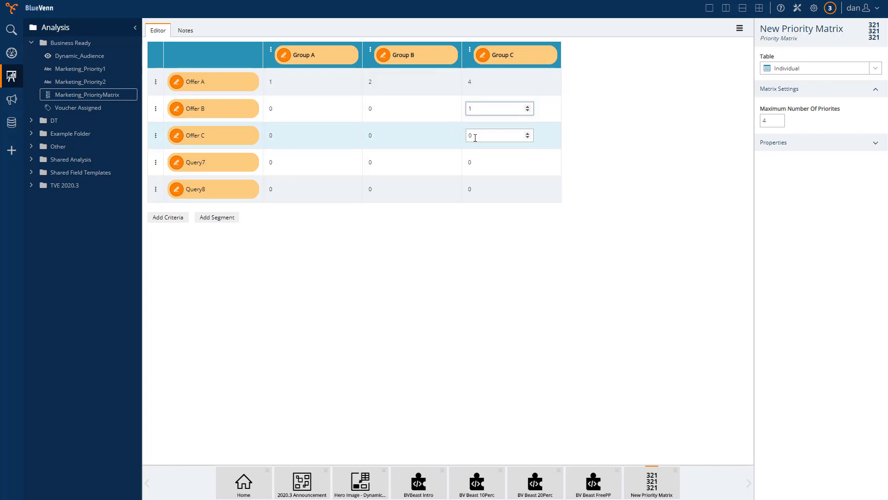
pyautogui.write('2')
pyautogui.click(482, 163)
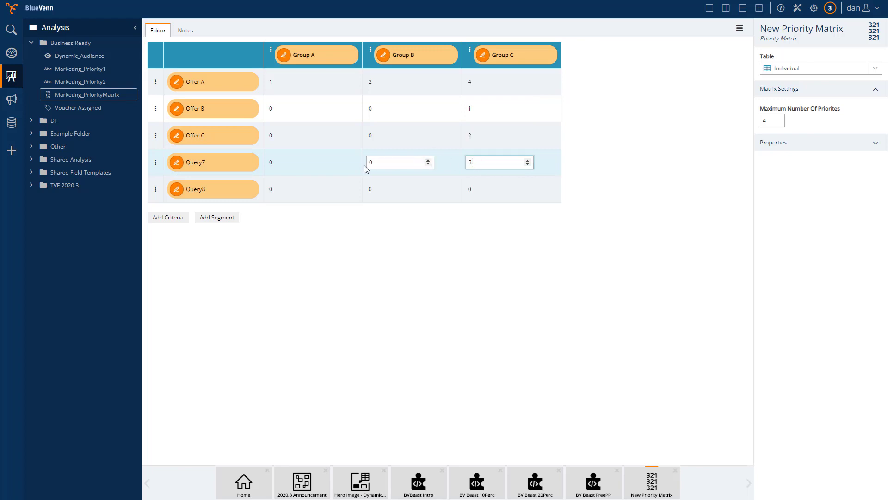
# Step: Fill Group A and B priorities: Offer B 3 and 4, Offer C 2 and 1, Query7 4 and 2
pyautogui.click(328, 163)
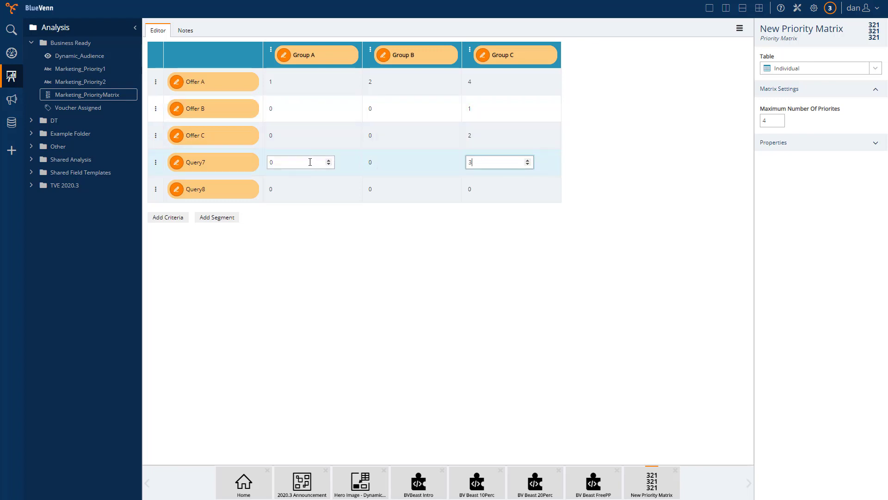
pyautogui.write('4')
pyautogui.click(289, 135)
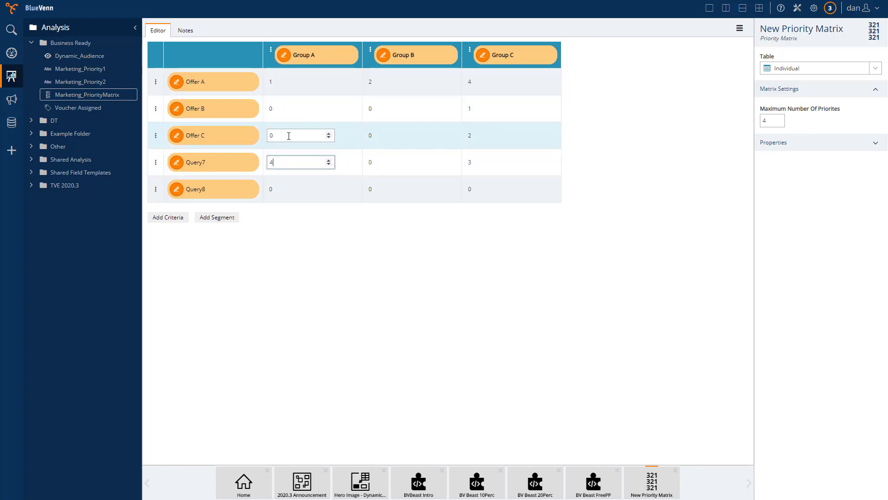
pyautogui.write('2')
pyautogui.click(283, 111)
pyautogui.write('3')
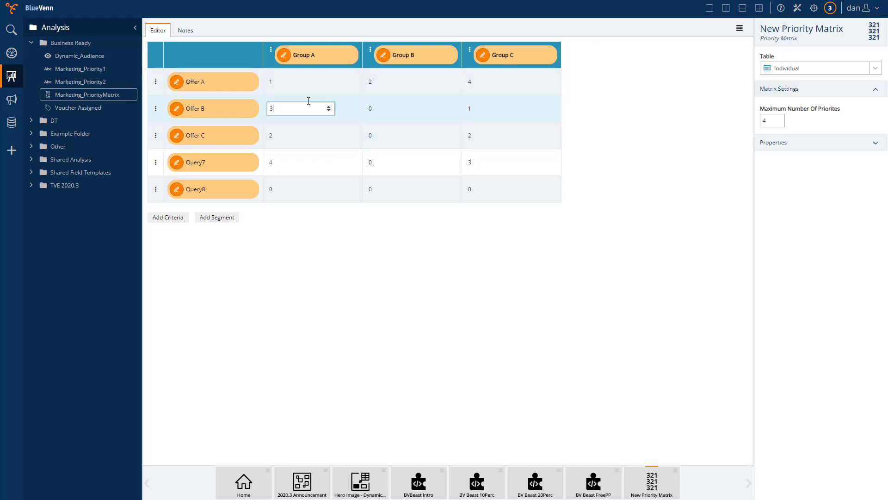
pyautogui.press('Tab')
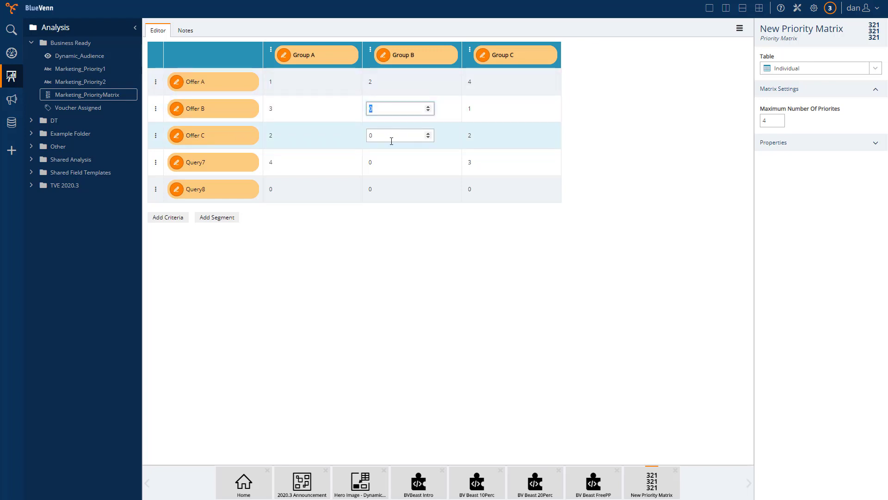
pyautogui.write('4')
pyautogui.click(391, 139)
pyautogui.write('1')
pyautogui.click(395, 163)
pyautogui.write('2')
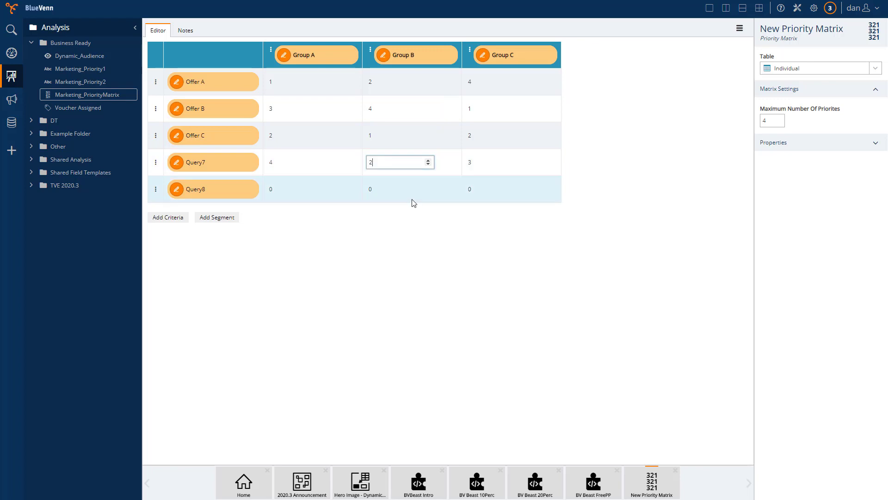
pyautogui.click(678, 262)
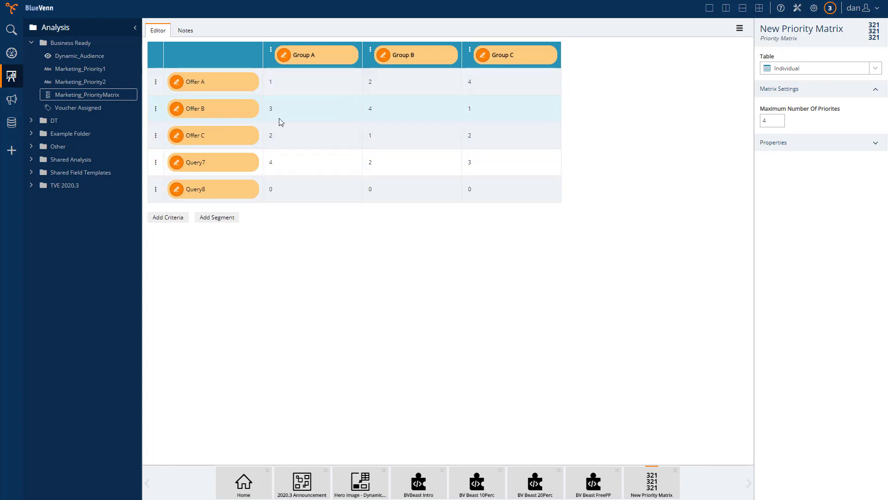
pyautogui.click(296, 162)
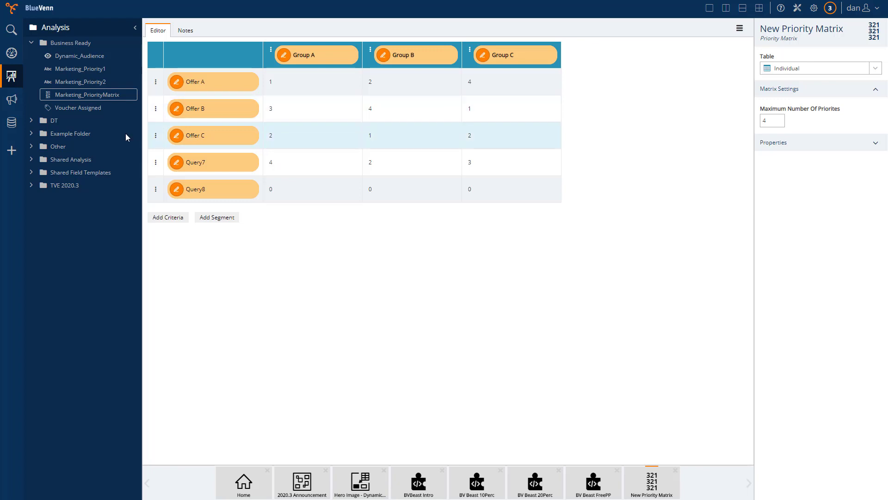
# Step: Open Marketing_PriorityMatrix and count the Marketing or Retail, Education/IT/Finance and Other segments
pyautogui.click(109, 94)
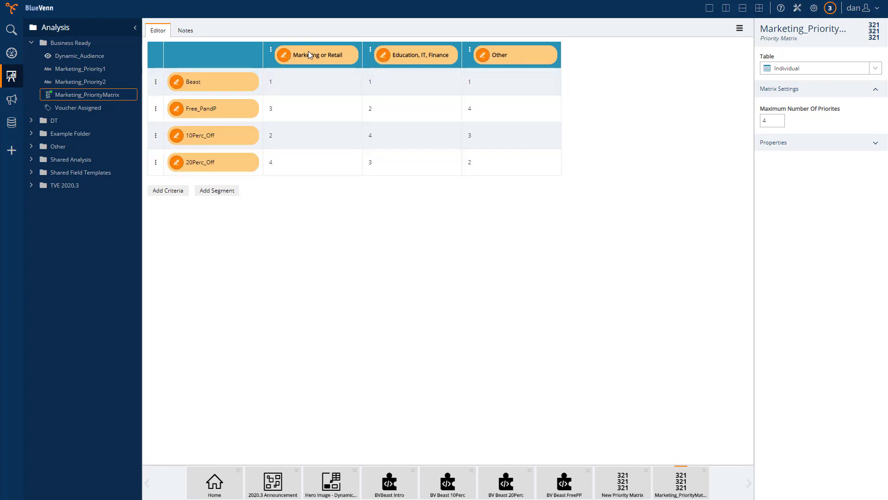
pyautogui.click(284, 55)
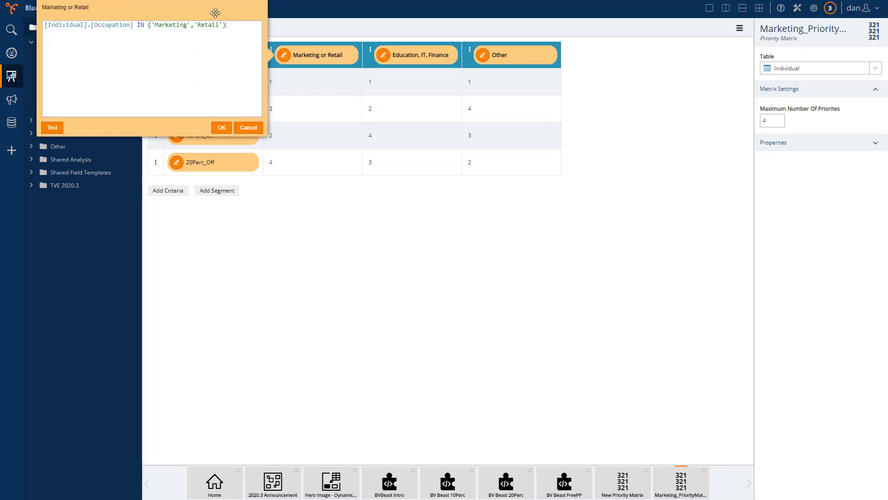
pyautogui.click(292, 240)
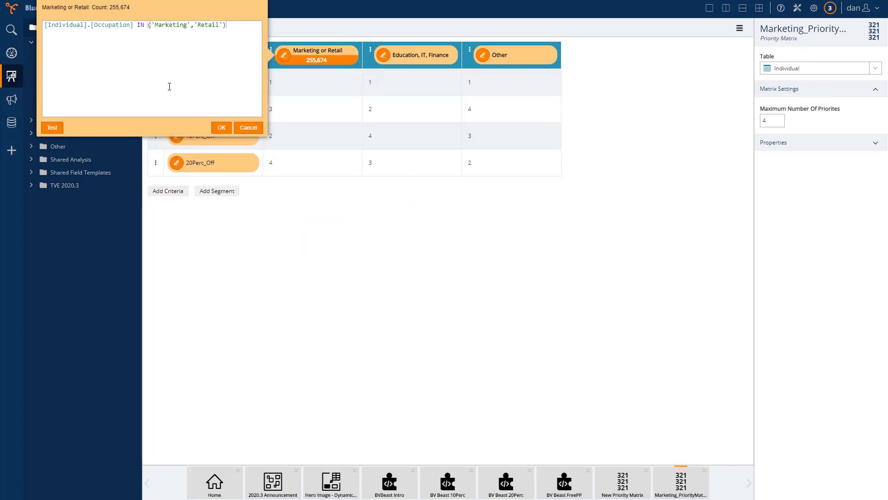
pyautogui.click(221, 128)
pyautogui.click(383, 55)
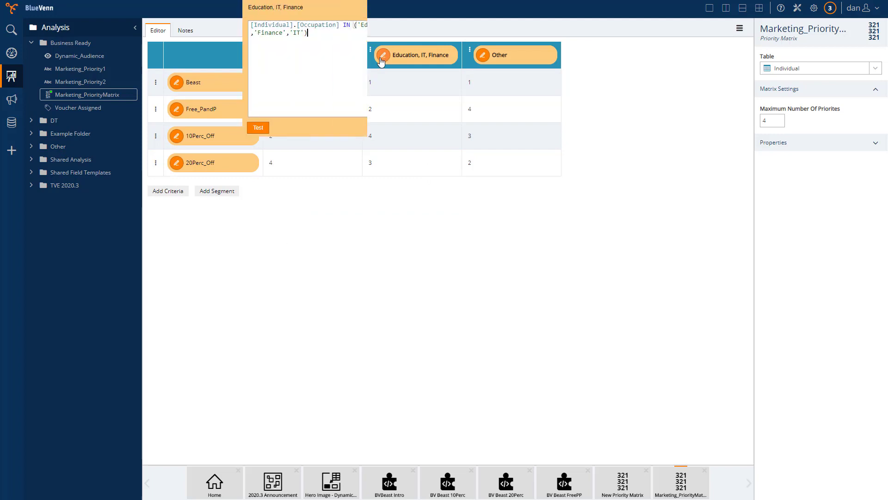
pyautogui.click(158, 128)
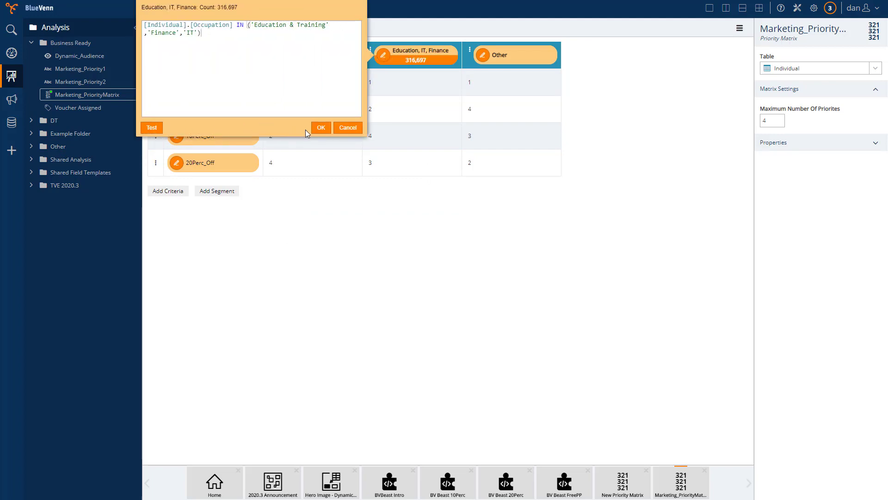
pyautogui.click(321, 128)
pyautogui.click(482, 55)
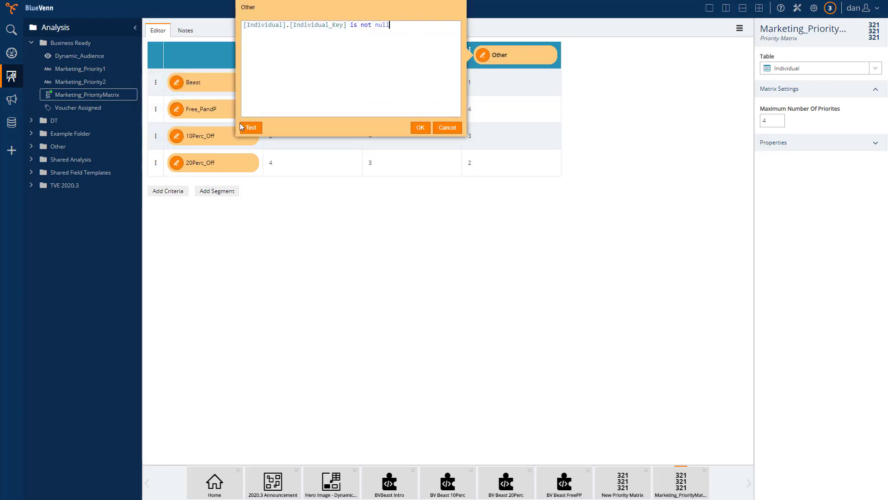
pyautogui.click(250, 128)
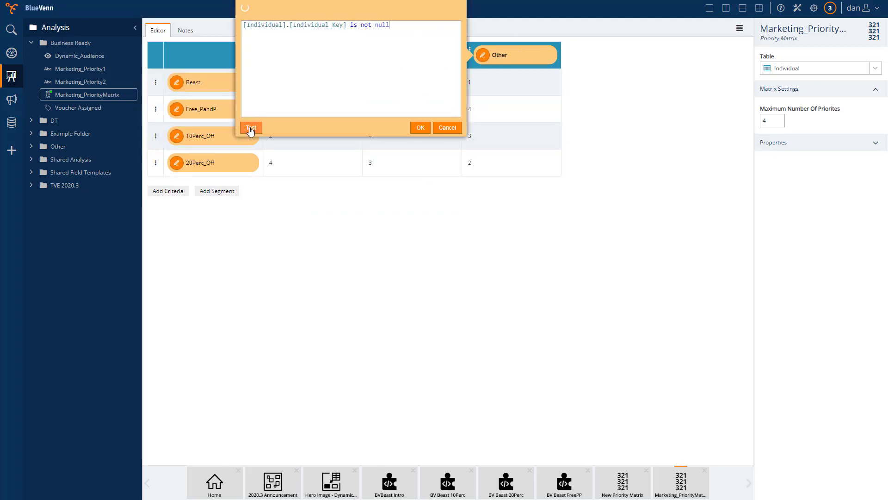
pyautogui.click(420, 128)
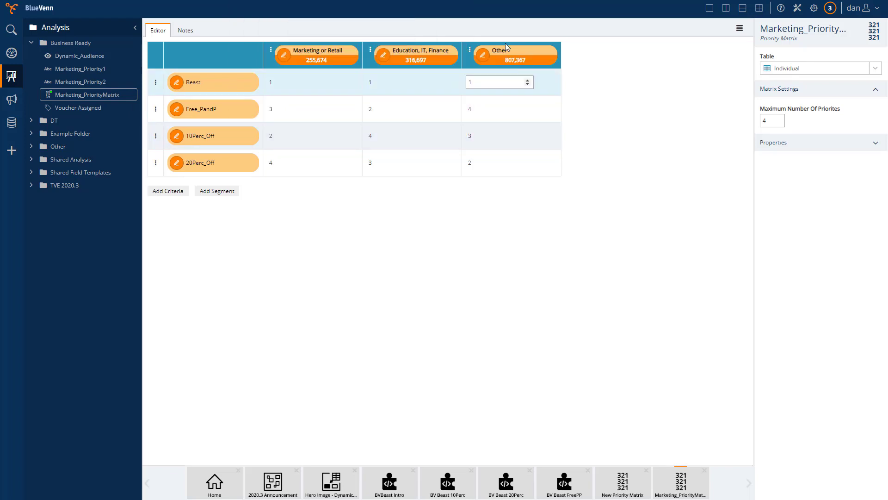
# Step: Show audience counts for the Beast, Free_PandP, 10Perc_Off and 20Perc_Off offer rows
pyautogui.click(176, 82)
pyautogui.moveTo(296, 34); pyautogui.dragTo(366, 95)
pyautogui.click(279, 204)
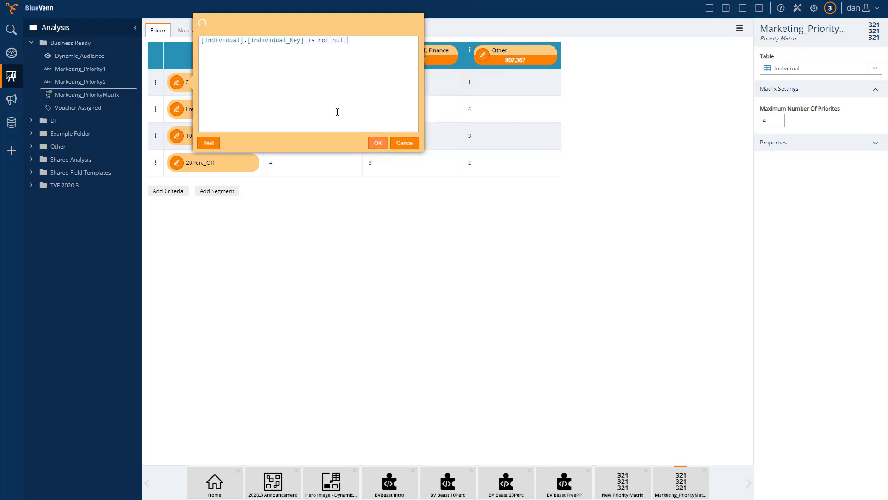
pyautogui.click(377, 143)
pyautogui.click(176, 109)
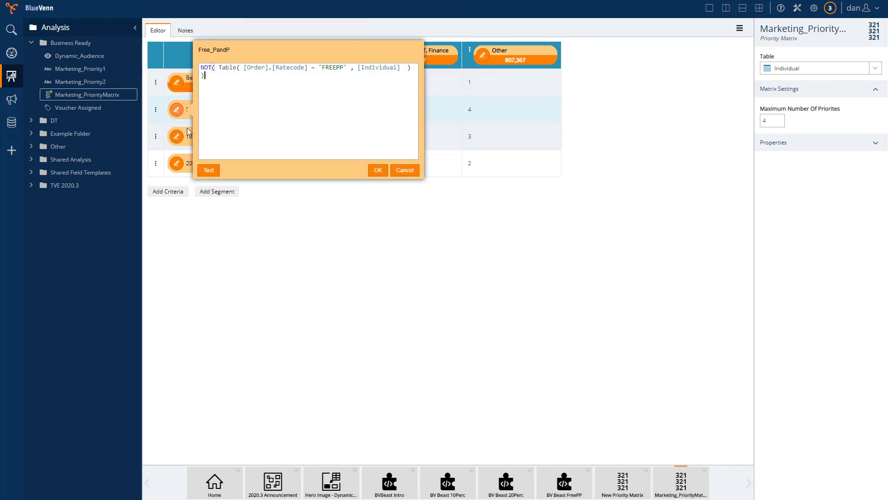
pyautogui.click(210, 170)
pyautogui.click(378, 174)
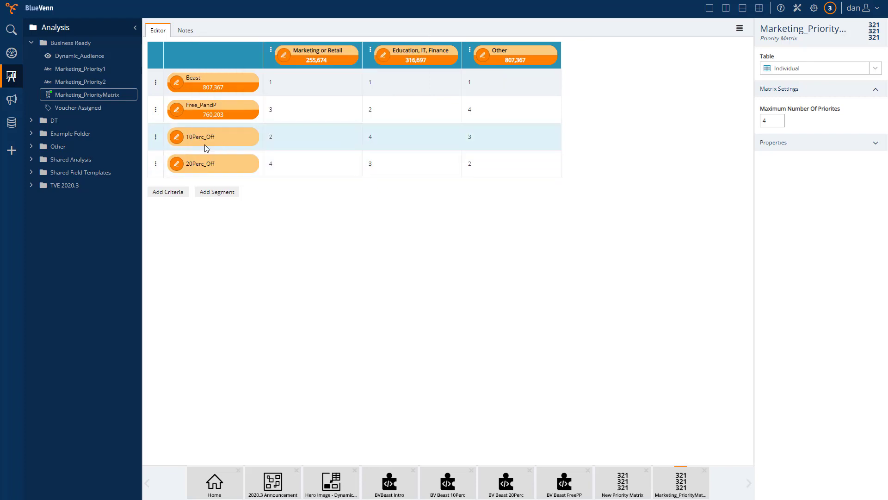
pyautogui.click(176, 136)
pyautogui.click(208, 197)
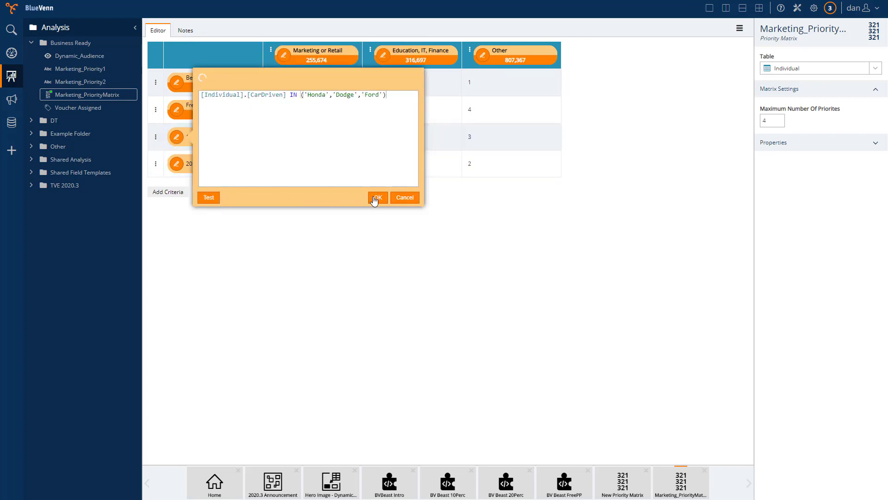
pyautogui.click(378, 198)
pyautogui.click(176, 165)
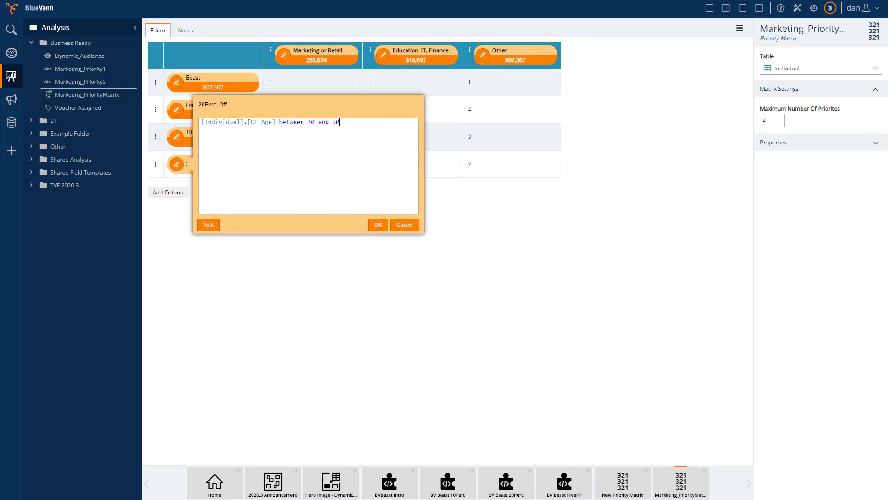
pyautogui.click(209, 225)
pyautogui.click(378, 224)
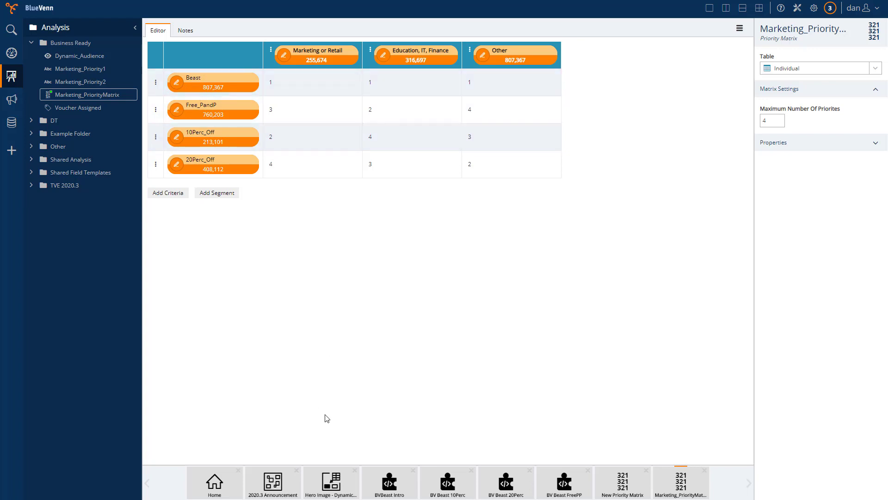
pyautogui.click(395, 486)
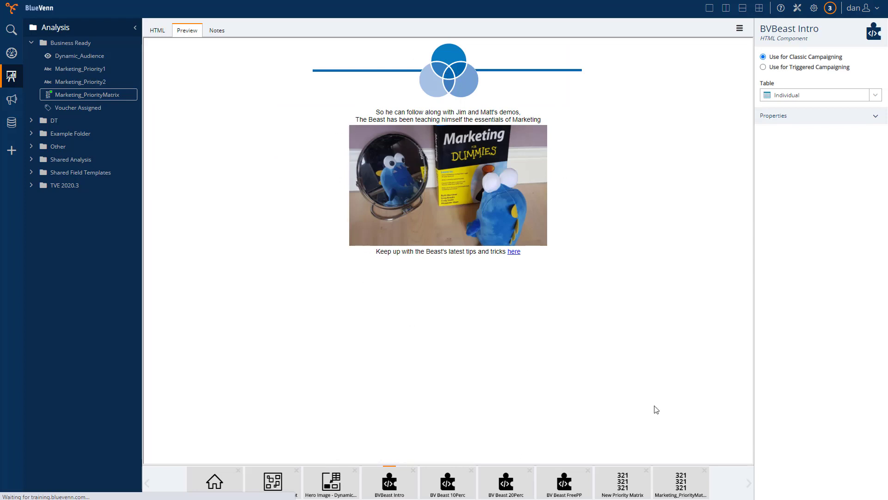
pyautogui.click(680, 490)
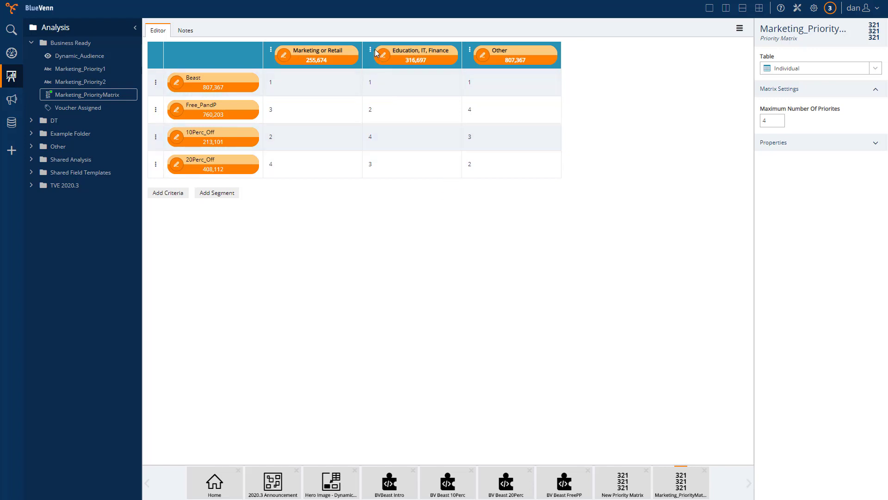
# Step: Adjust the Free_PandP Education priority, then build the Marketing_PriorityMatrix
pyautogui.click(385, 106)
pyautogui.moveTo(739, 28)
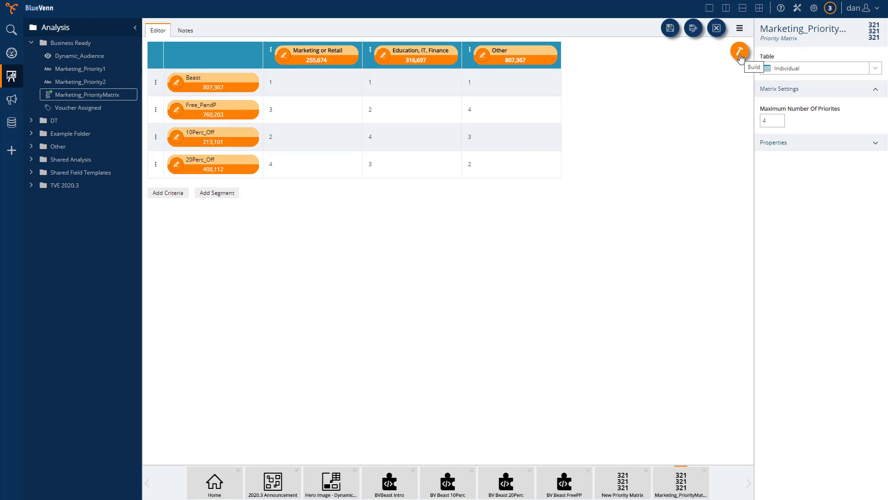
pyautogui.click(740, 53)
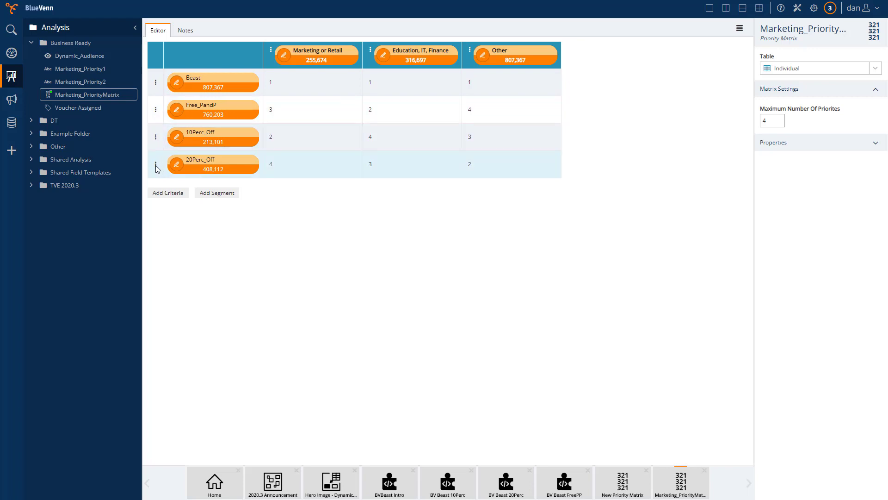
# Step: Rearrange matrix rows and columns, ending with Beast, Free_PandP, then 20Perc_Off above 10Perc_Off
pyautogui.moveTo(157, 166); pyautogui.dragTo(158, 139)
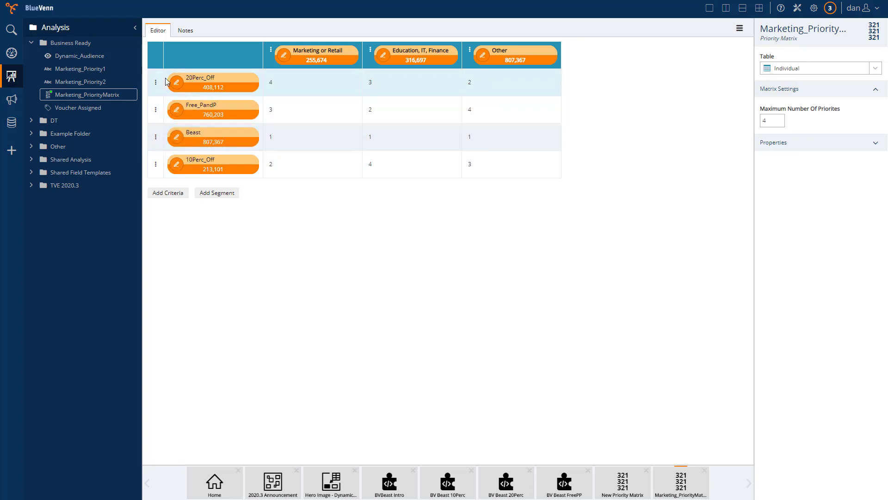
pyautogui.click(282, 83)
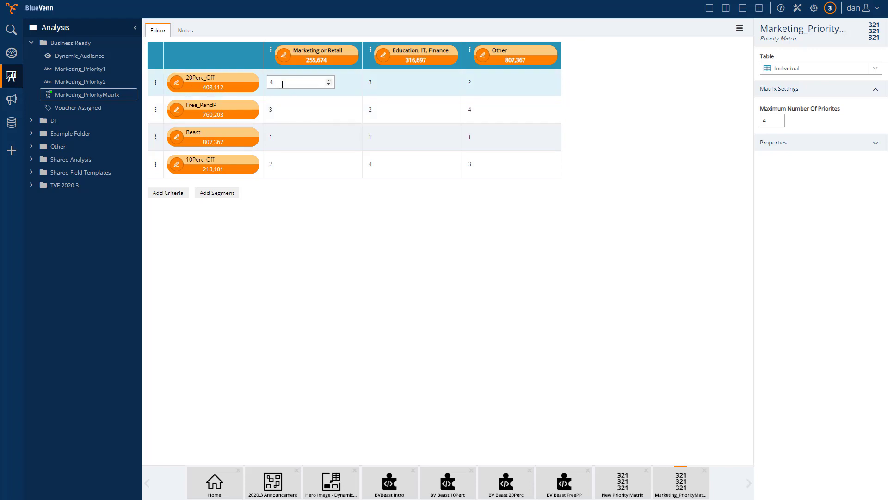
pyautogui.moveTo(278, 48)
pyautogui.mouseDown()
pyautogui.moveTo(463, 51)
pyautogui.moveTo(285, 52)
pyautogui.mouseUp()
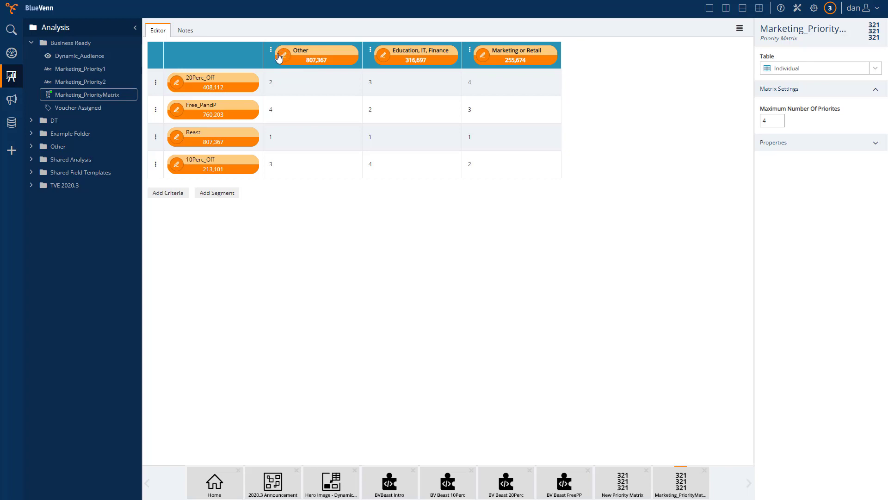
pyautogui.click(289, 82)
pyautogui.moveTo(481, 50); pyautogui.dragTo(319, 51)
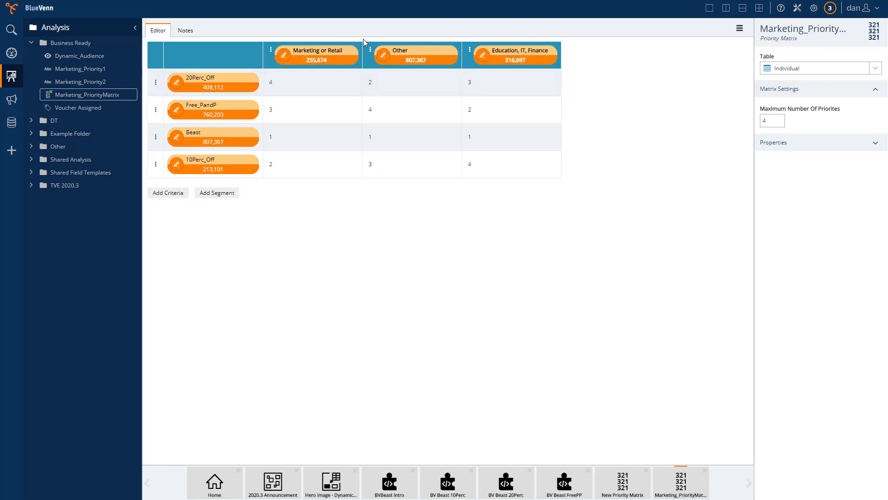
pyautogui.moveTo(476, 54); pyautogui.dragTo(379, 53)
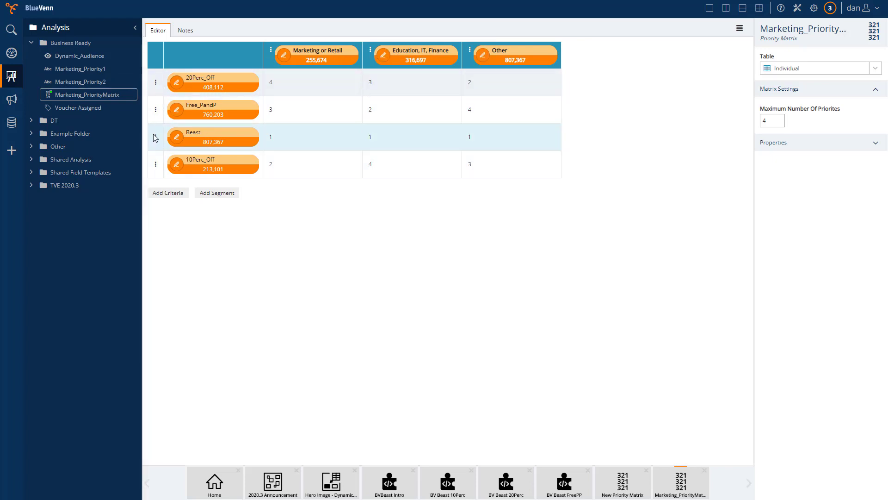
pyautogui.moveTo(154, 115); pyautogui.dragTo(155, 83)
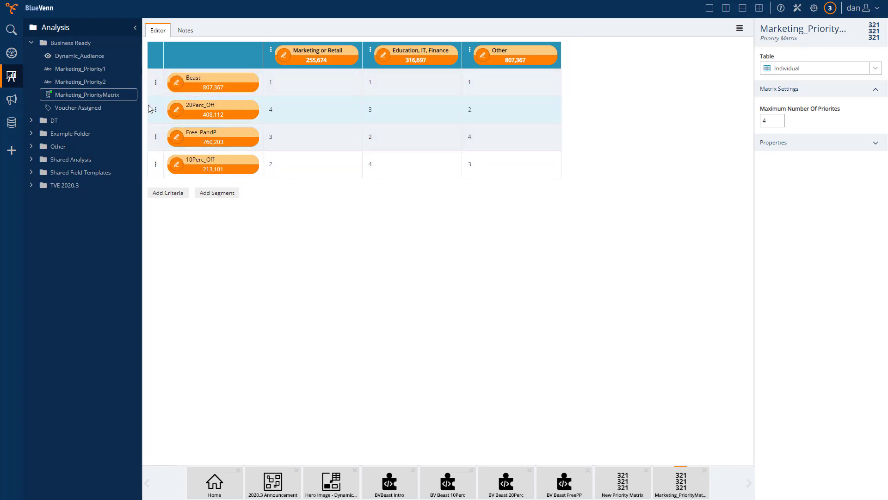
pyautogui.moveTo(155, 137); pyautogui.dragTo(164, 116)
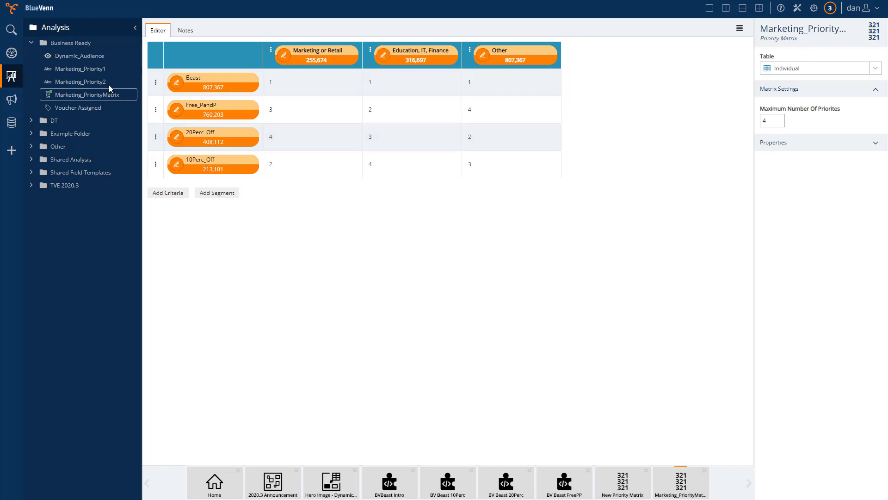
# Step: Open Marketing_Priority1, examine its [Marketing_PriorityMatrix].[Priority1] syntax, and show the Training2020 fields
pyautogui.click(90, 69)
pyautogui.click(101, 80)
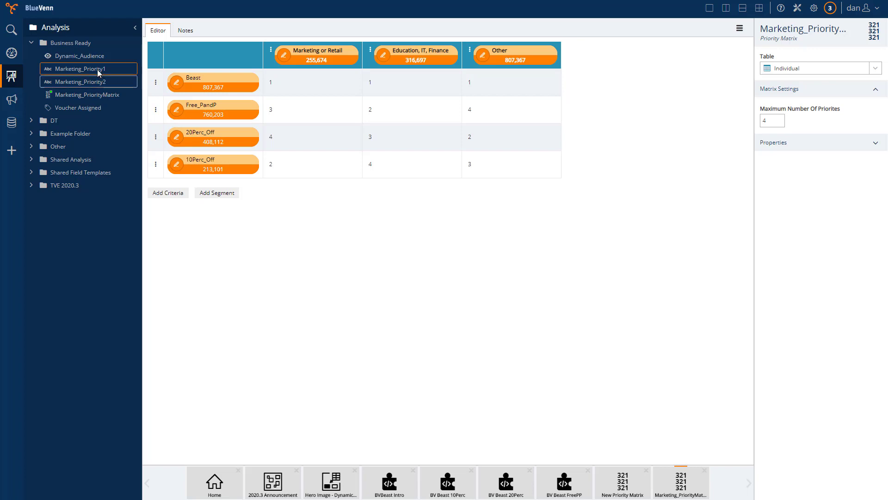
pyautogui.rightClick(99, 70)
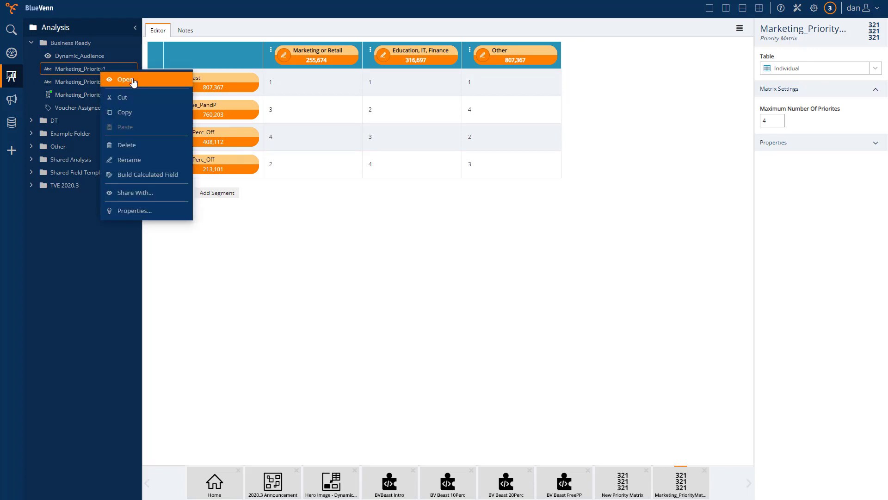
pyautogui.click(134, 82)
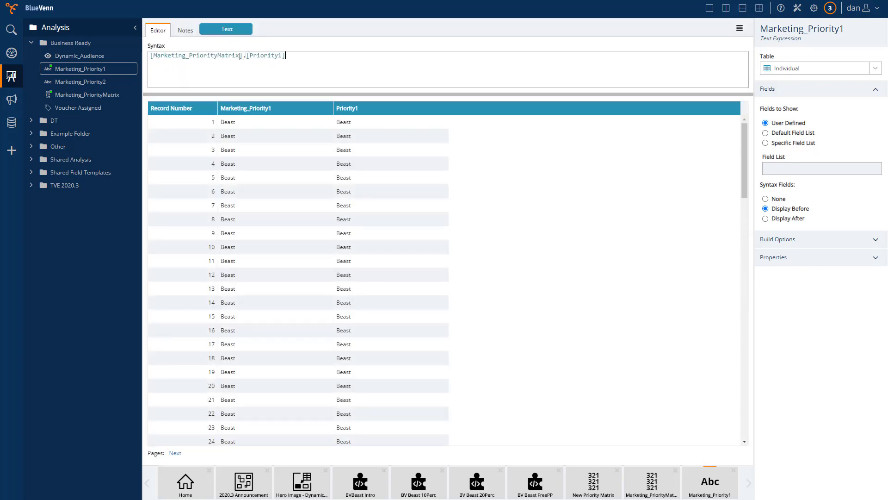
pyautogui.moveTo(240, 56); pyautogui.dragTo(153, 55)
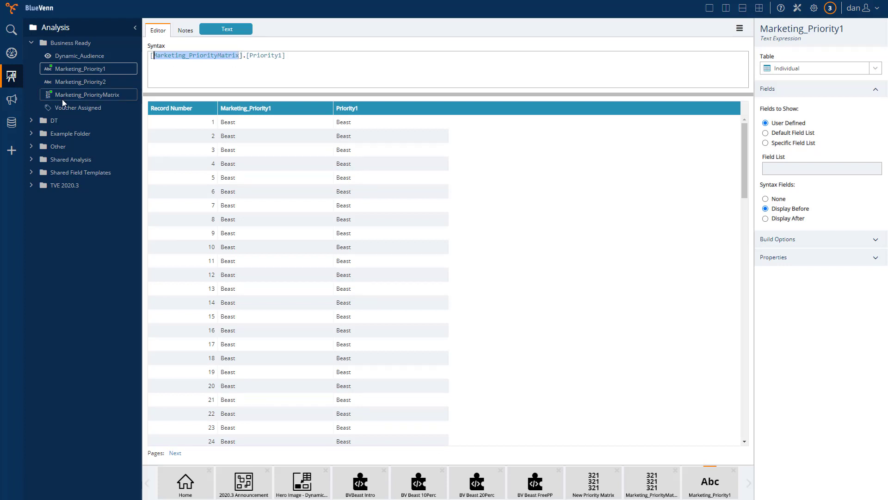
pyautogui.click(180, 62)
pyautogui.moveTo(249, 55); pyautogui.dragTo(284, 56)
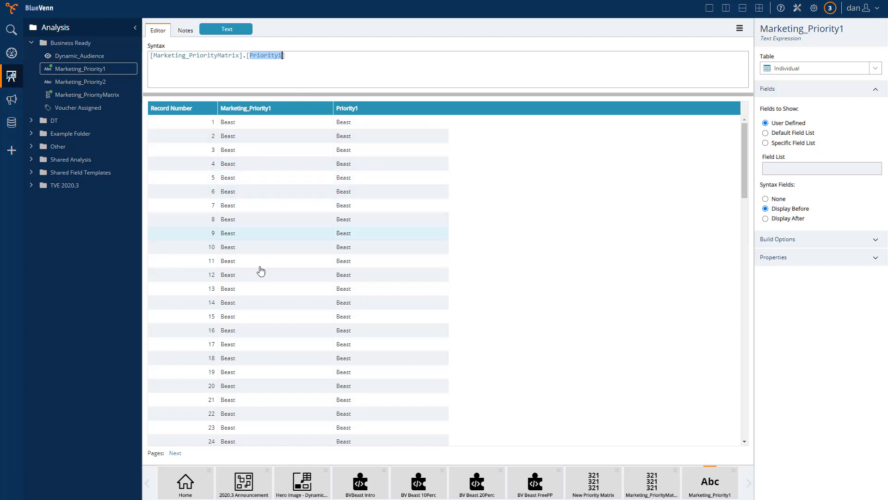
pyautogui.click(12, 130)
pyautogui.scroll(-1, 65, 347)
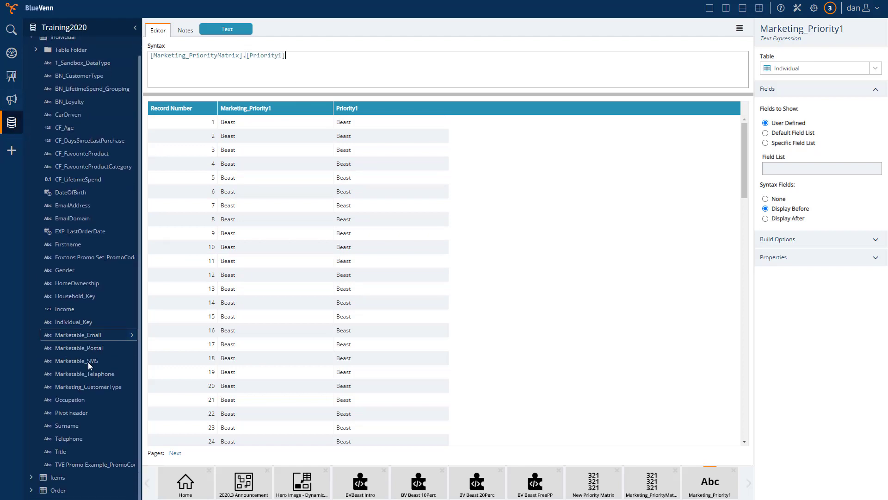
# Step: Select the Gold customers from Marketing_CustomerType into the selection grid
pyautogui.click(133, 387)
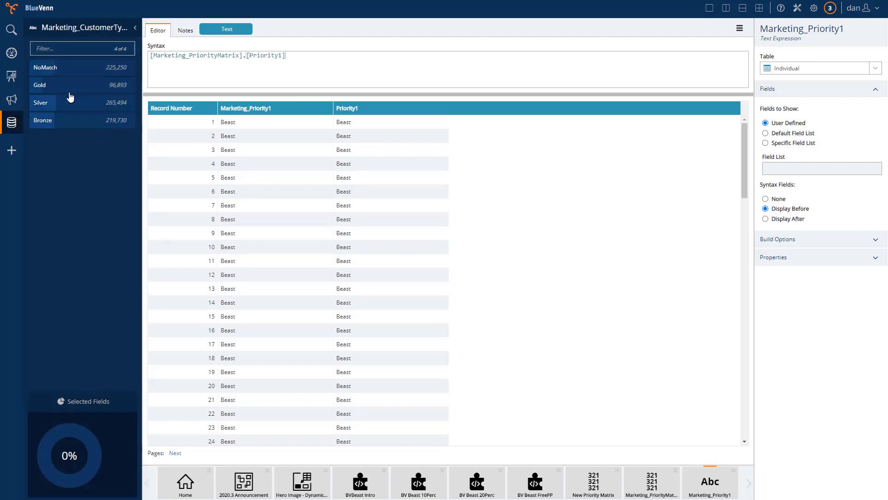
pyautogui.moveTo(69, 87); pyautogui.dragTo(673, 483)
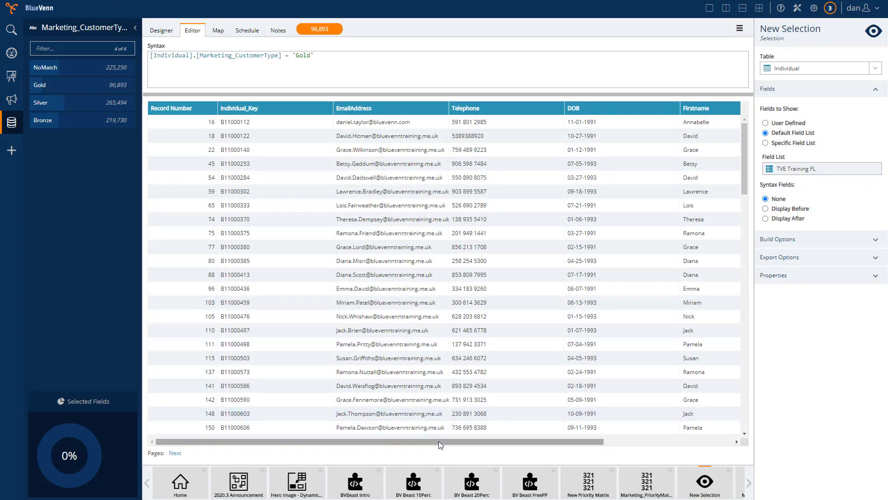
pyautogui.moveTo(438, 441); pyautogui.dragTo(532, 442)
pyautogui.click(135, 27)
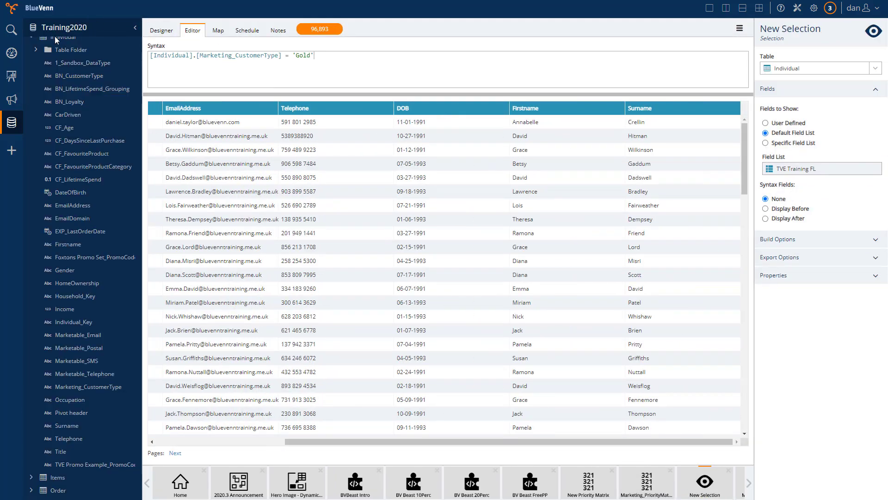
# Step: Add Marketing_Priority1 and Marketing_Priority2 columns and refresh to review the 96,893 Gold records' offers
pyautogui.click(12, 75)
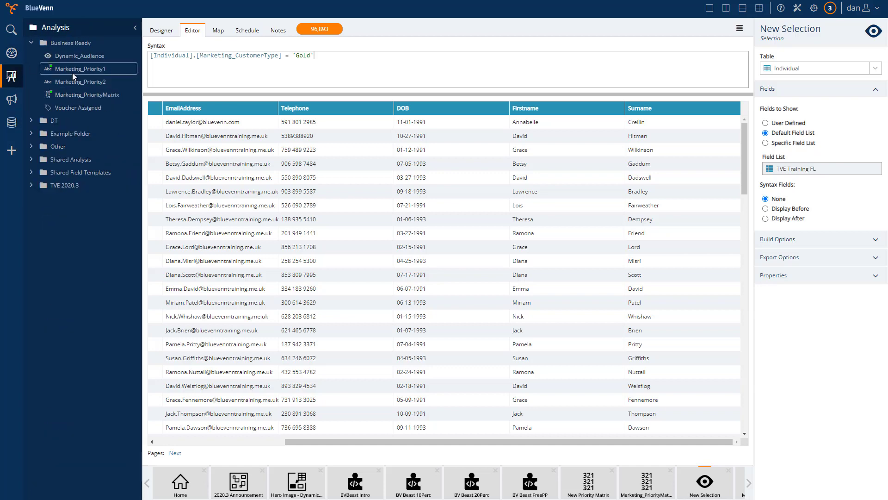
pyautogui.moveTo(64, 69); pyautogui.dragTo(684, 220)
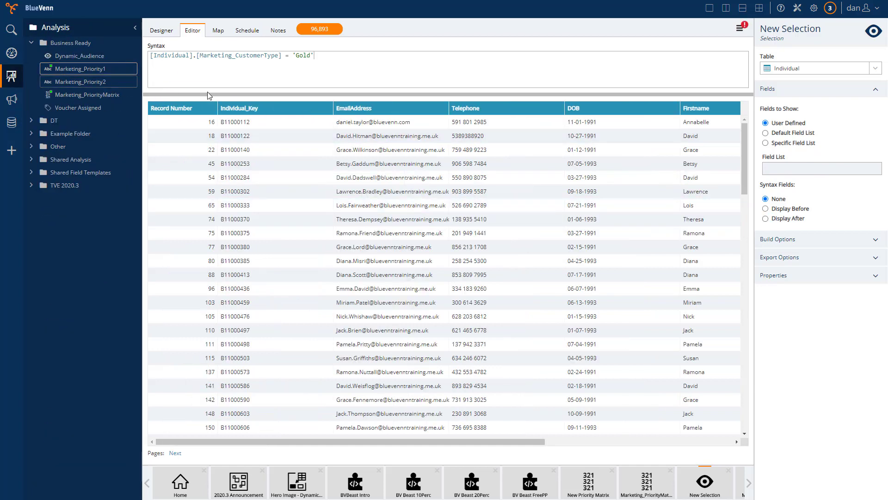
pyautogui.moveTo(89, 90); pyautogui.dragTo(657, 213)
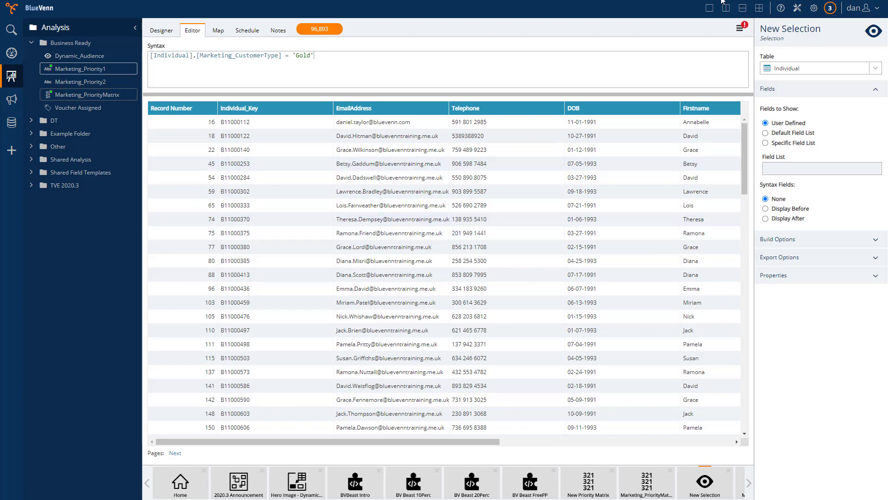
pyautogui.moveTo(742, 27)
pyautogui.click(738, 52)
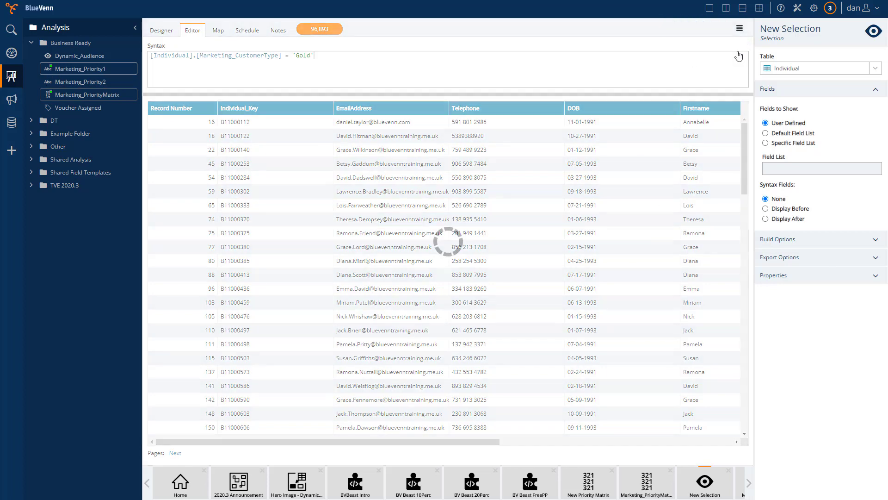
pyautogui.moveTo(472, 442); pyautogui.dragTo(717, 451)
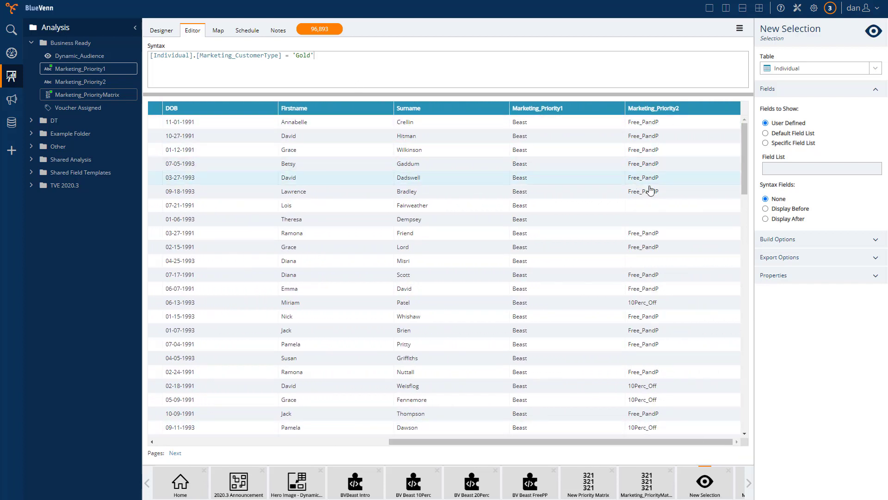
pyautogui.scroll(-5, 650, 190)
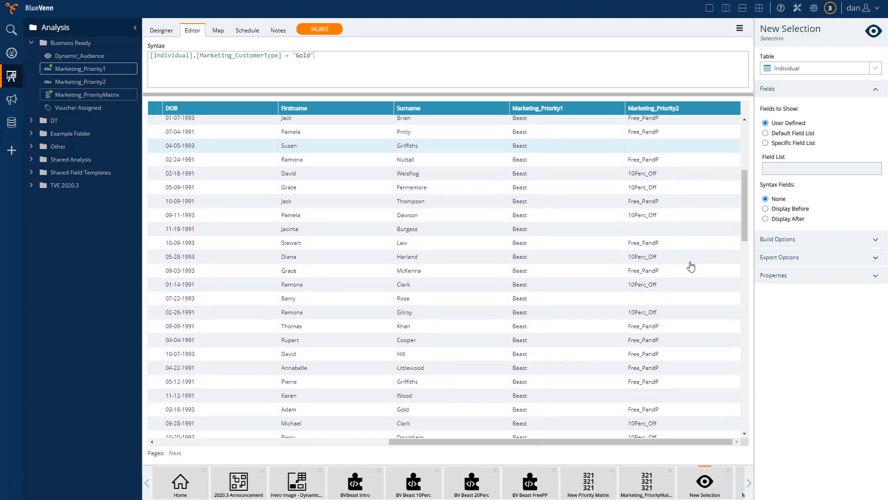
pyautogui.scroll(-6, 690, 266)
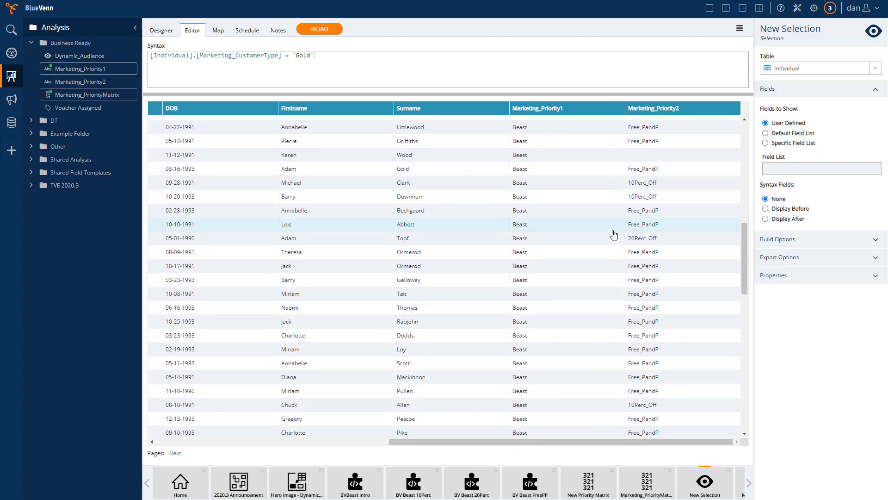
pyautogui.scroll(-6, 614, 234)
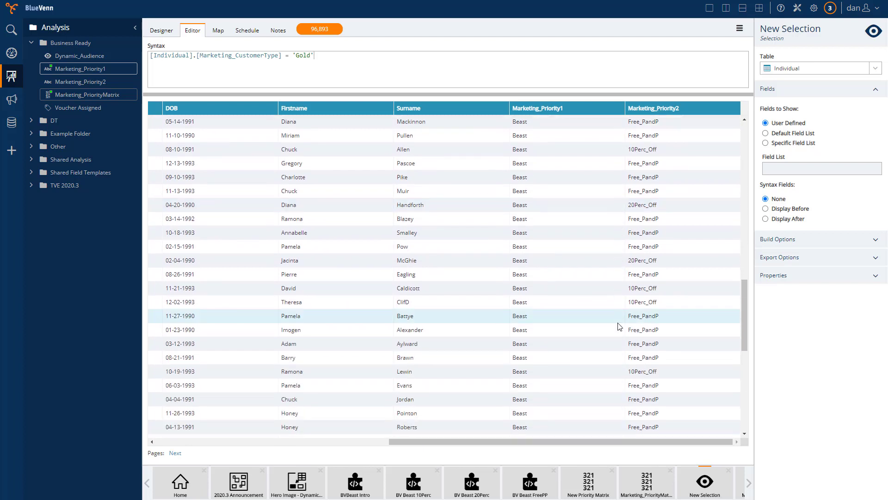
pyautogui.scroll(-4, 620, 326)
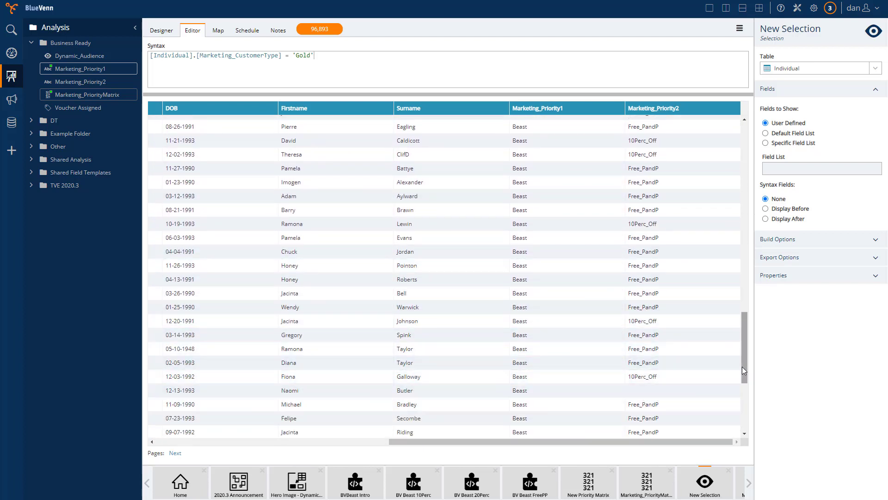
pyautogui.moveTo(744, 370); pyautogui.dragTo(726, 168)
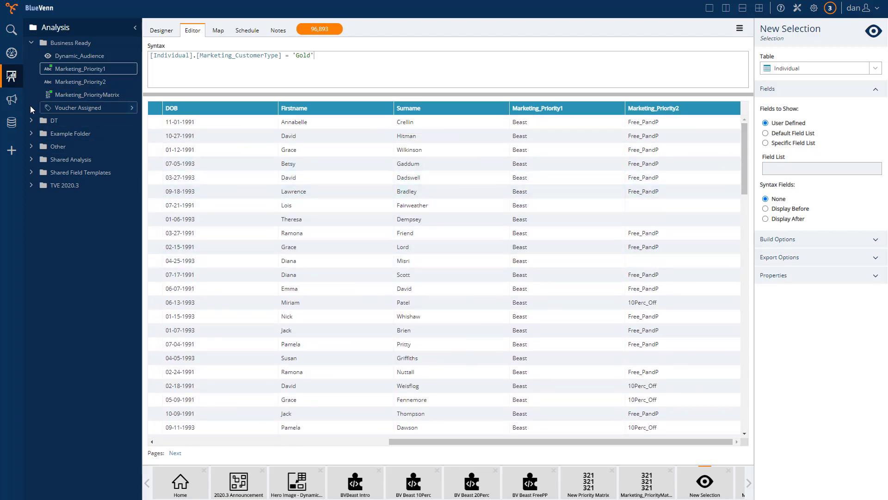
pyautogui.click(11, 99)
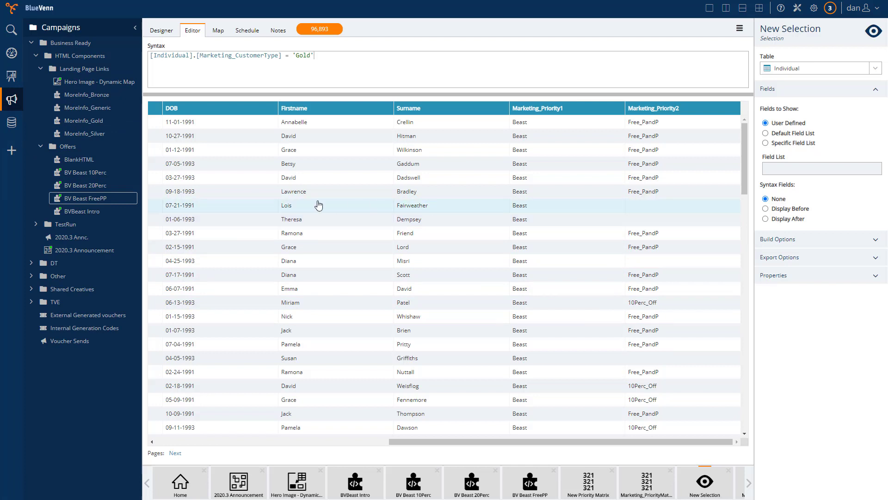
# Step: Open the BlankHTML offer component and preview it, confirming its code is only an empty <p></p>
pyautogui.doubleClick(77, 161)
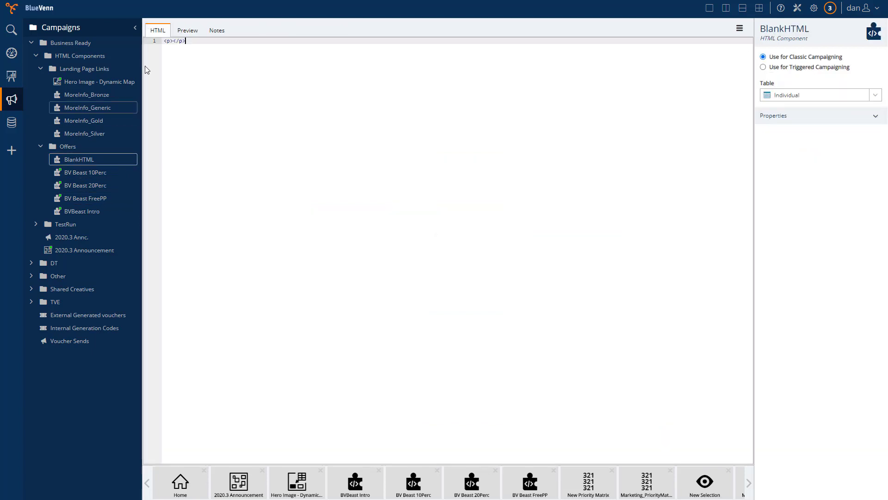
pyautogui.click(190, 32)
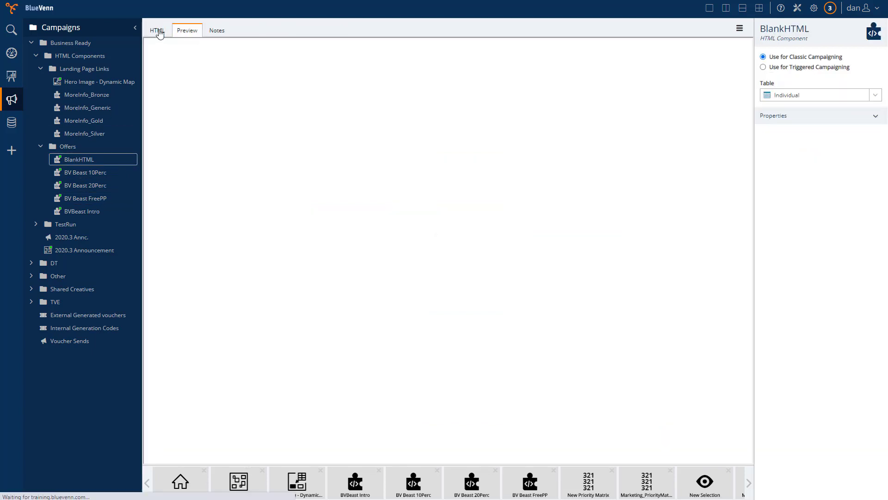
pyautogui.click(158, 31)
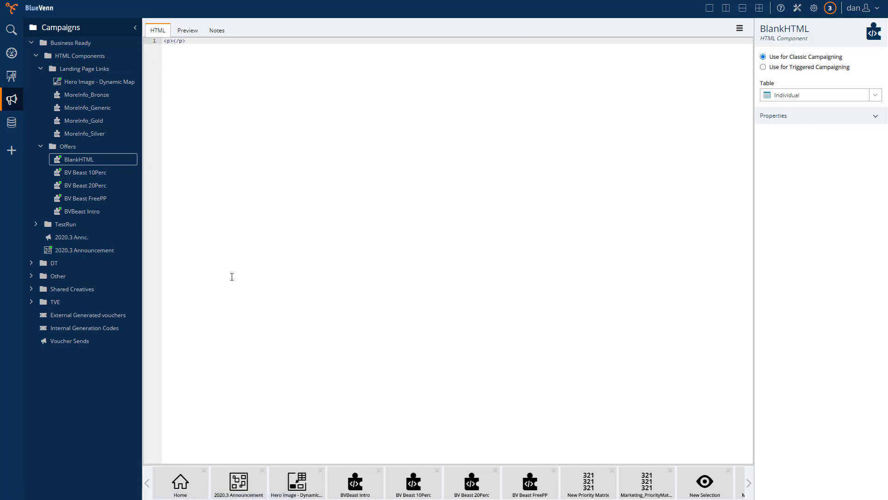
pyautogui.click(222, 96)
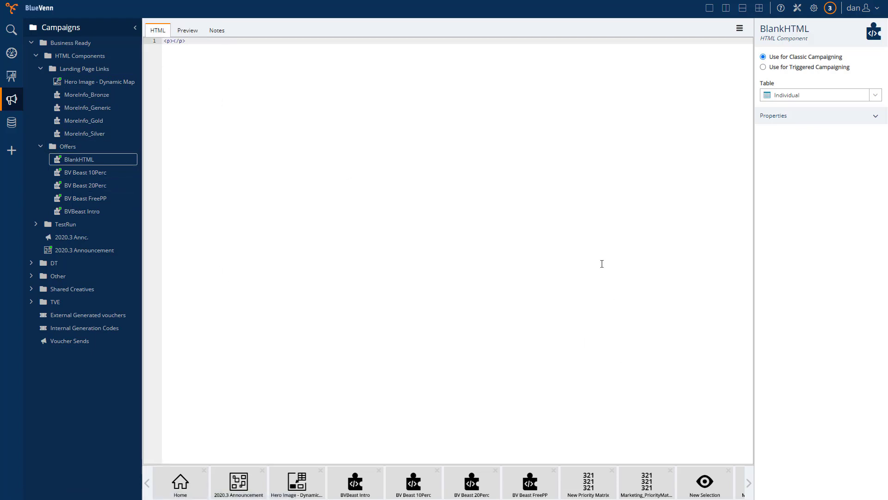
pyautogui.click(749, 483)
pyautogui.click(749, 483)
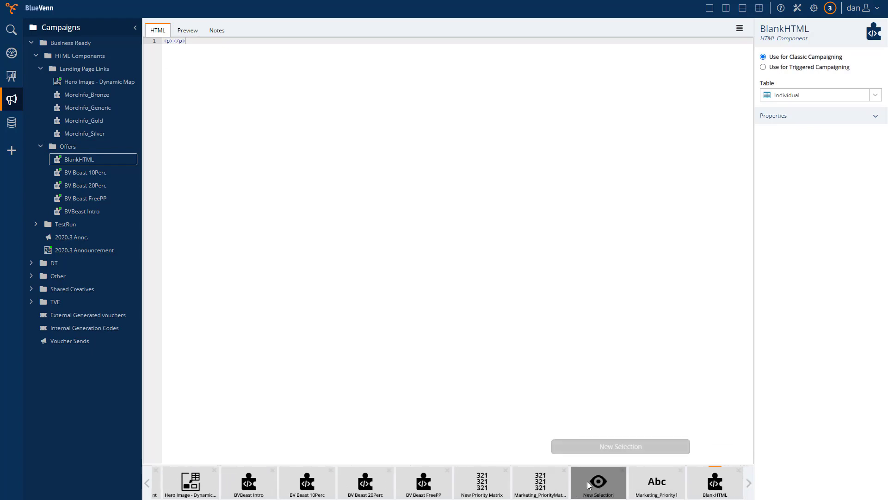
# Step: Return to the Marketing_PriorityMatrix and view the 10Perc_Off segment's criteria
pyautogui.click(531, 478)
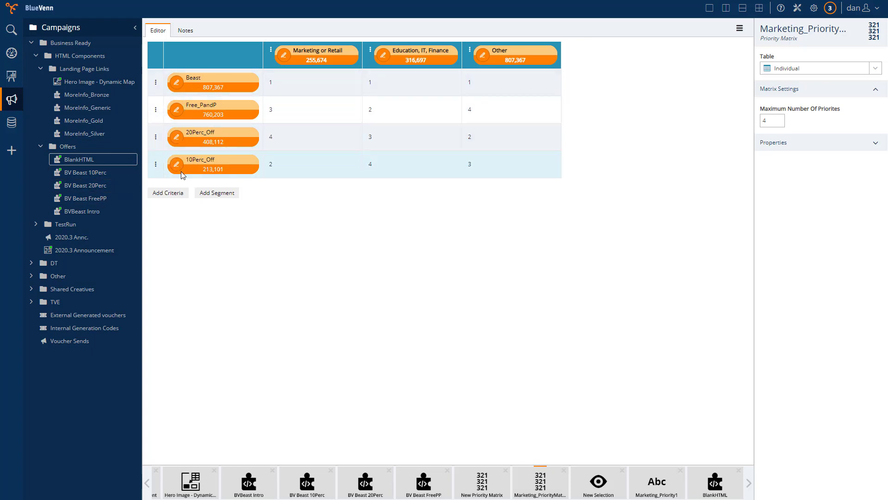
pyautogui.moveTo(183, 175)
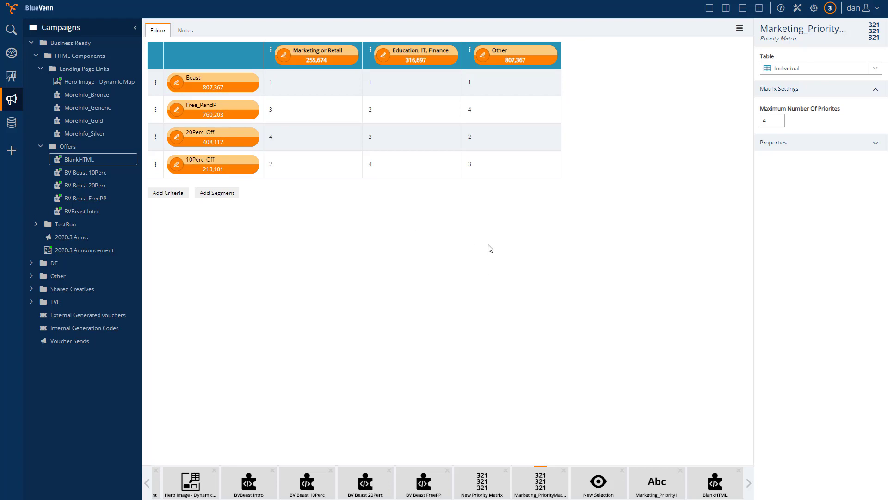
# Step: Create a new Dynamic Content Mapper
pyautogui.click(10, 151)
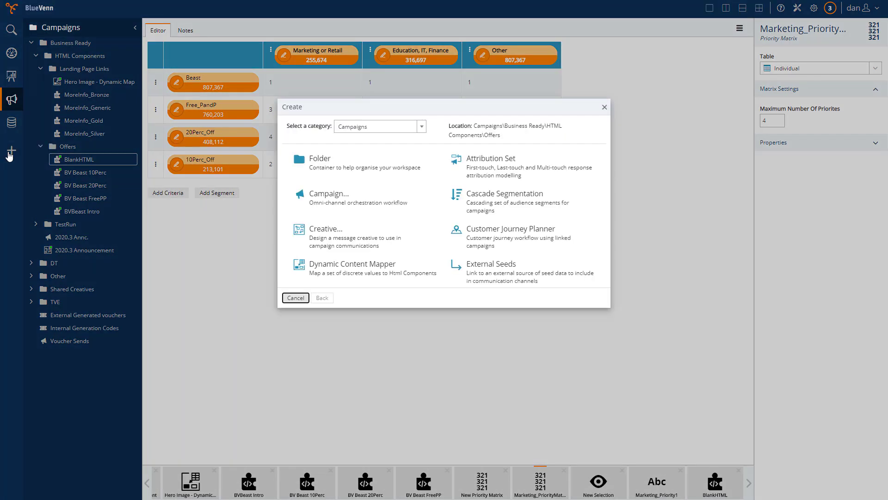
pyautogui.scroll(-2, 300, 159)
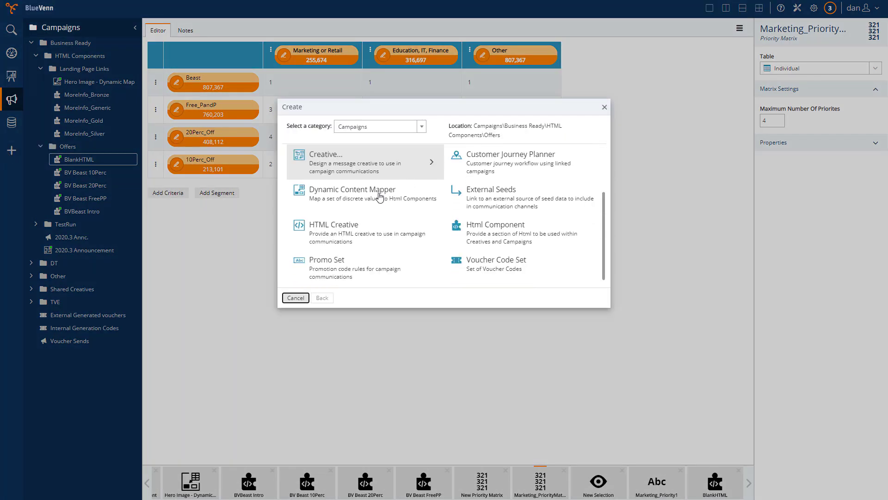
pyautogui.click(368, 202)
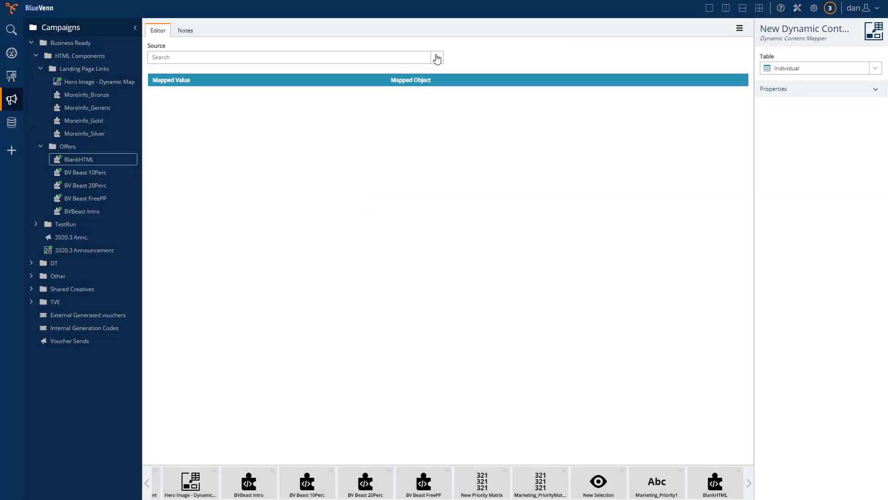
# Step: Search 'marketing' and set Marketing_PriorityMatrix as the mapper's source
pyautogui.click(437, 57)
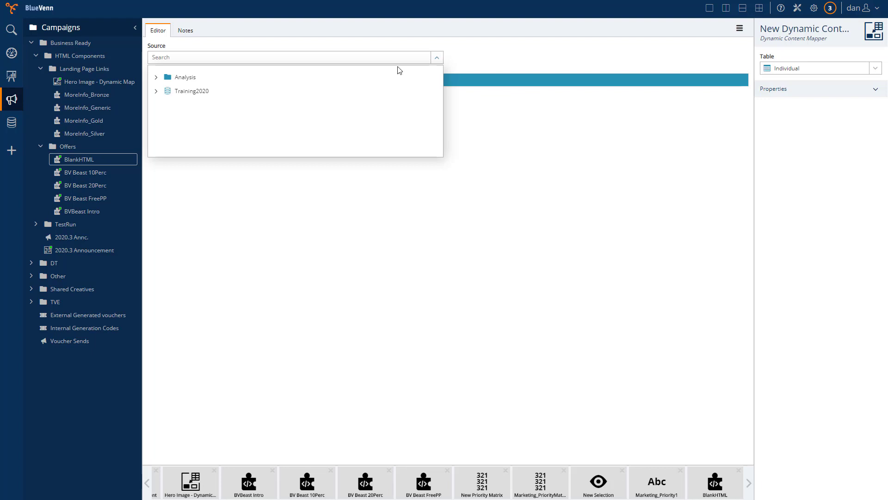
pyautogui.click(169, 59)
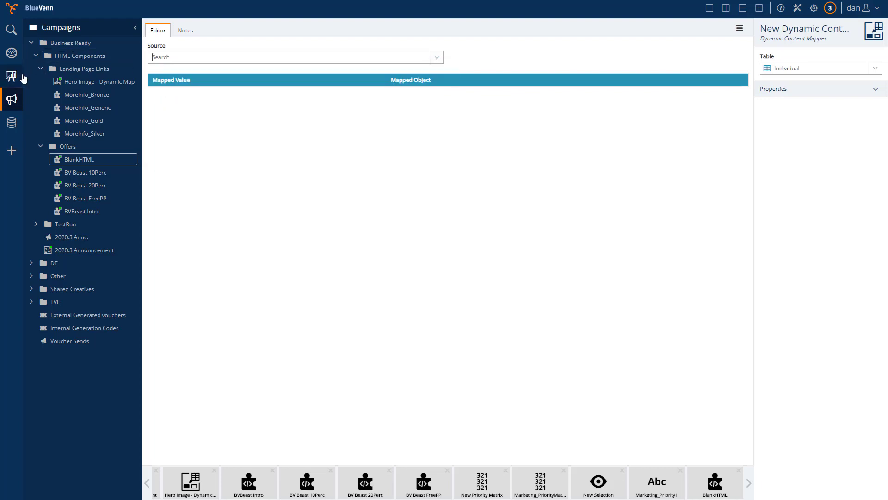
pyautogui.write('marketing)')
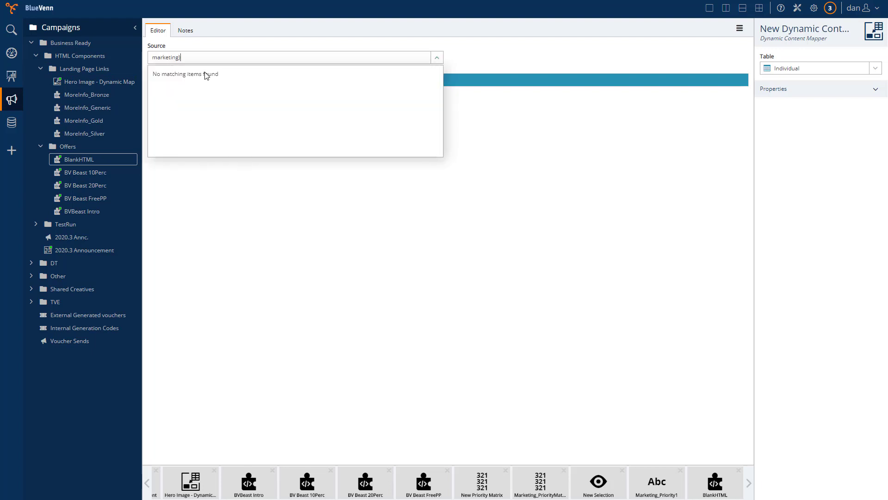
pyautogui.press('BackSpace')
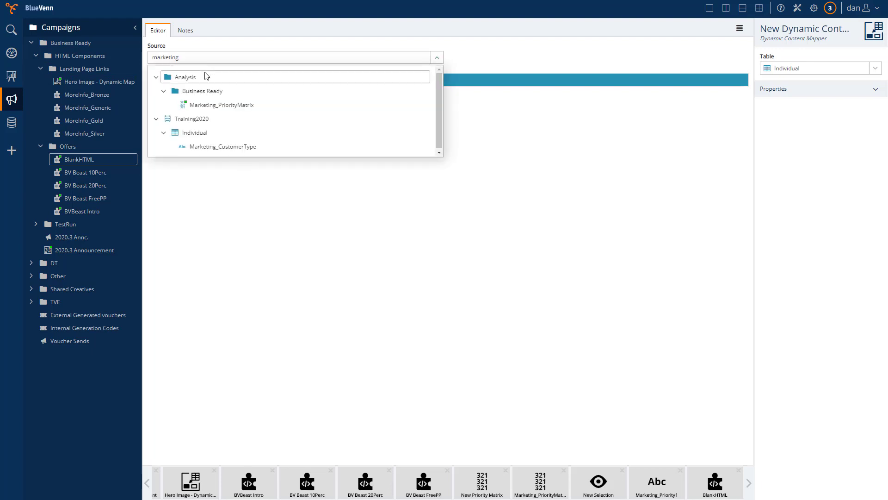
pyautogui.click(232, 105)
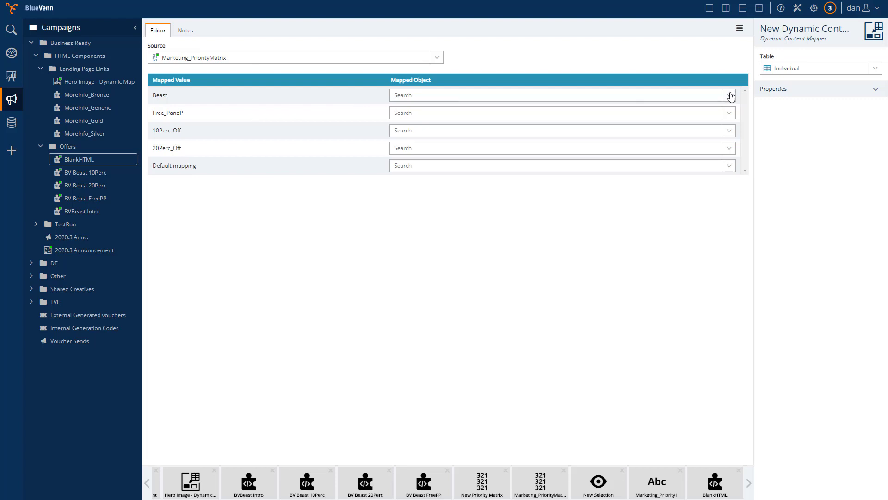
# Step: Map the Beast value to the BVBeast Intro block in the Offers folder
pyautogui.click(688, 95)
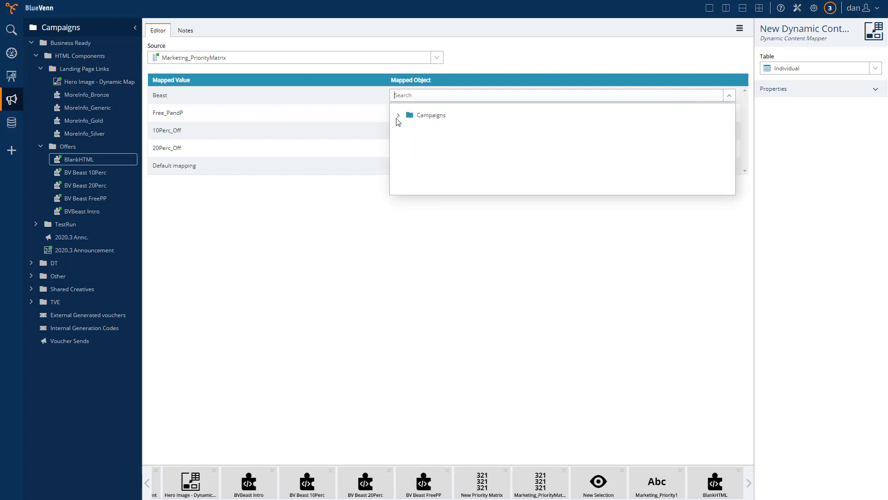
pyautogui.click(398, 116)
pyautogui.click(406, 129)
pyautogui.click(413, 143)
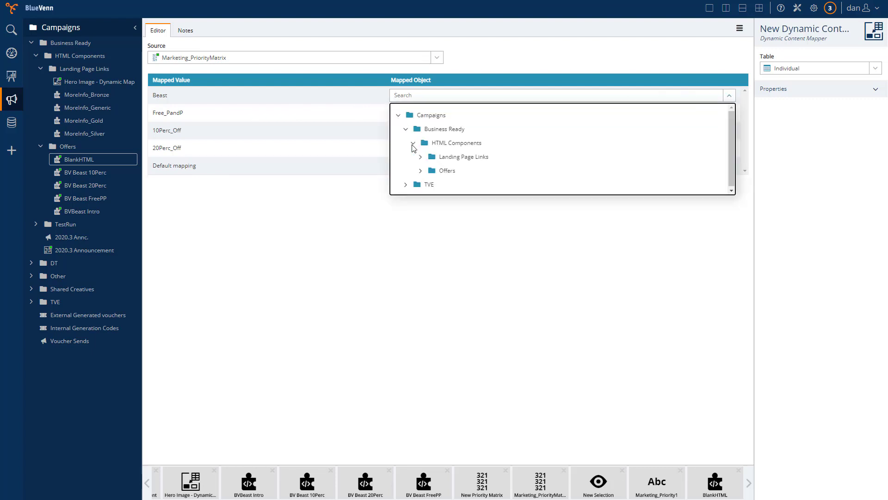
pyautogui.click(421, 171)
pyautogui.scroll(-3, 512, 157)
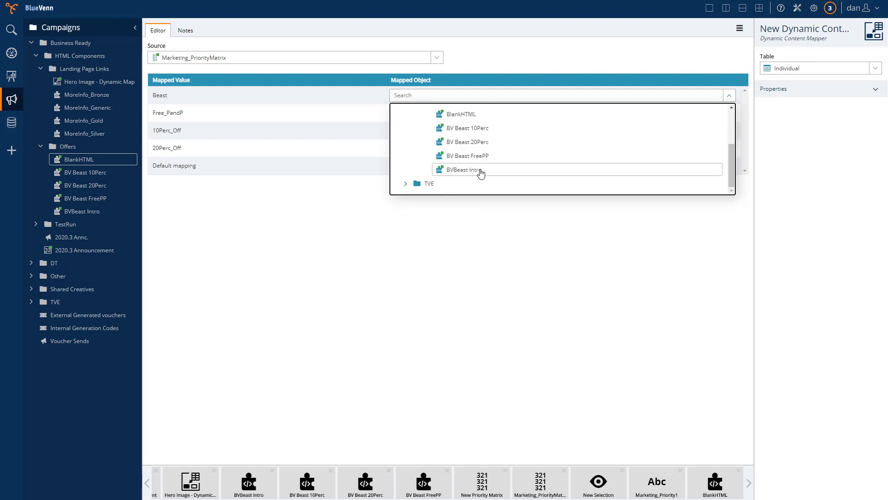
pyautogui.click(480, 172)
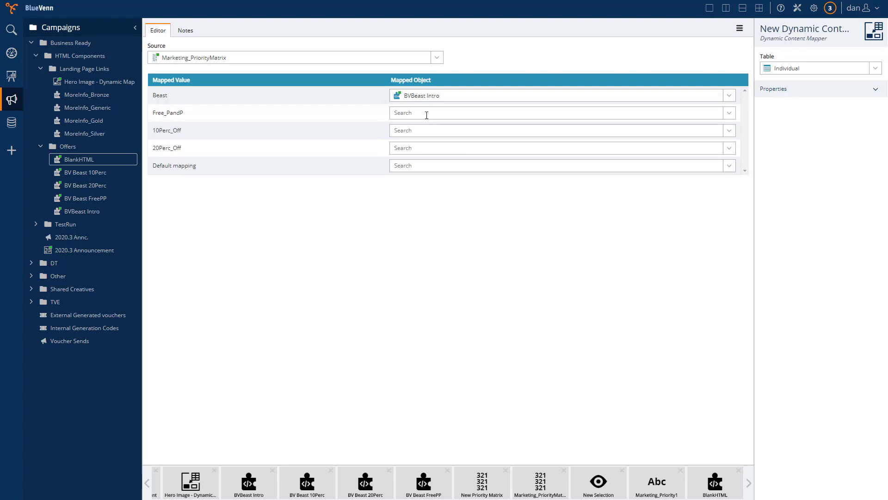
# Step: Map Free_PandP to BV Beast FreePP and 10Perc_Off to BV Beast 10Perc
pyautogui.click(426, 115)
pyautogui.write('free')
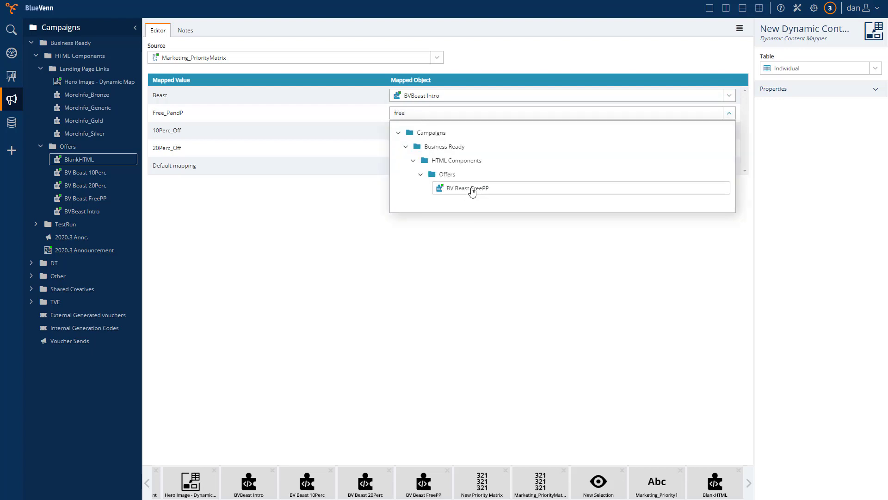
pyautogui.click(472, 191)
pyautogui.click(410, 131)
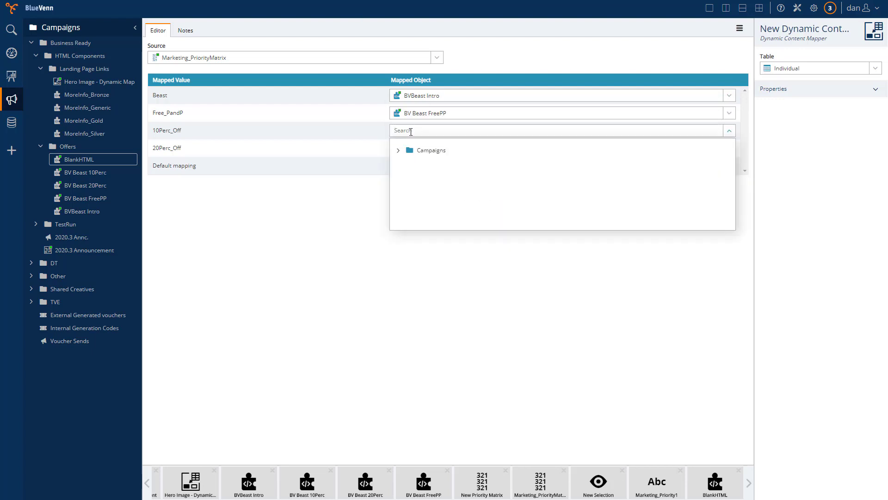
pyautogui.write('10')
pyautogui.click(456, 204)
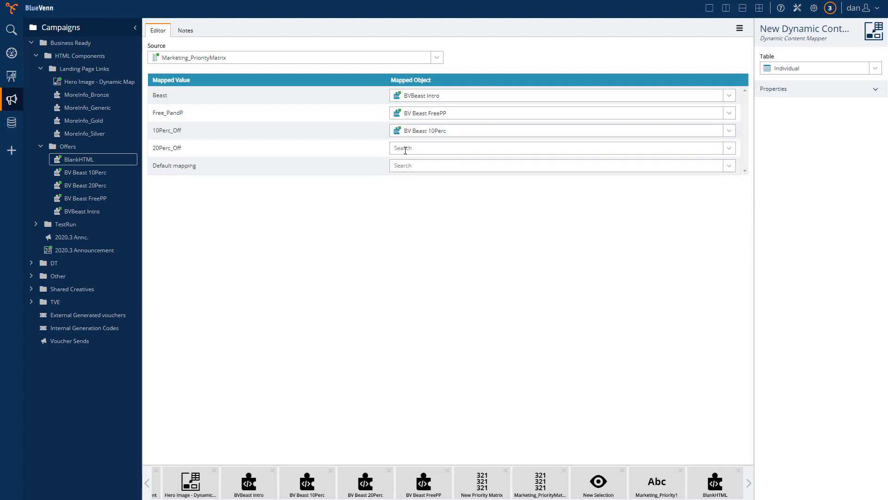
# Step: Map 20Perc_Off to BV Beast 20Perc and make BlankHTML the default mapping
pyautogui.click(406, 150)
pyautogui.write('20')
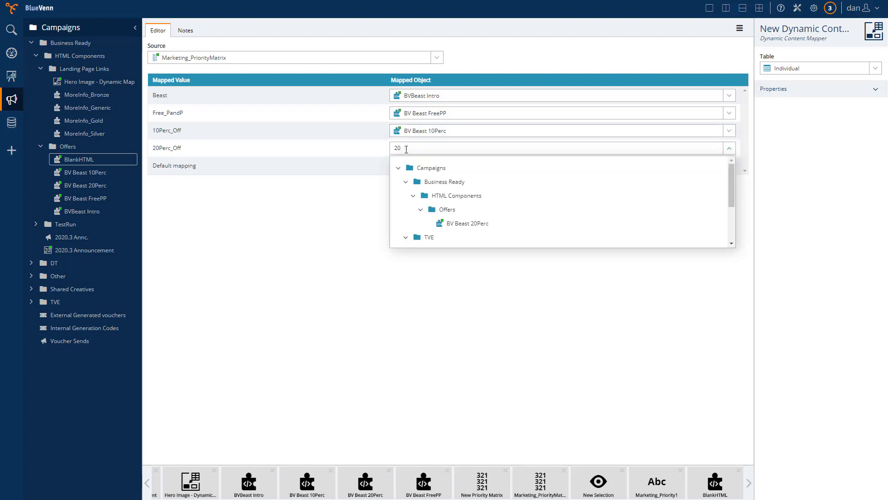
pyautogui.click(464, 225)
pyautogui.click(419, 165)
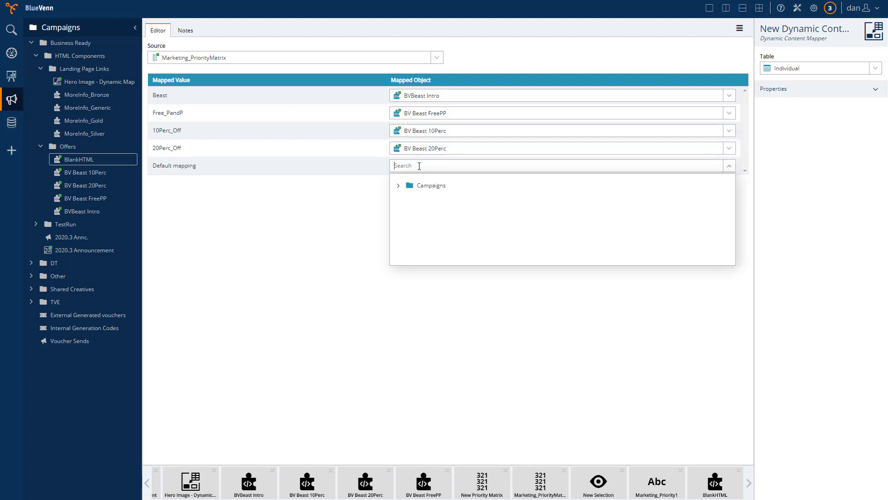
pyautogui.write('blank')
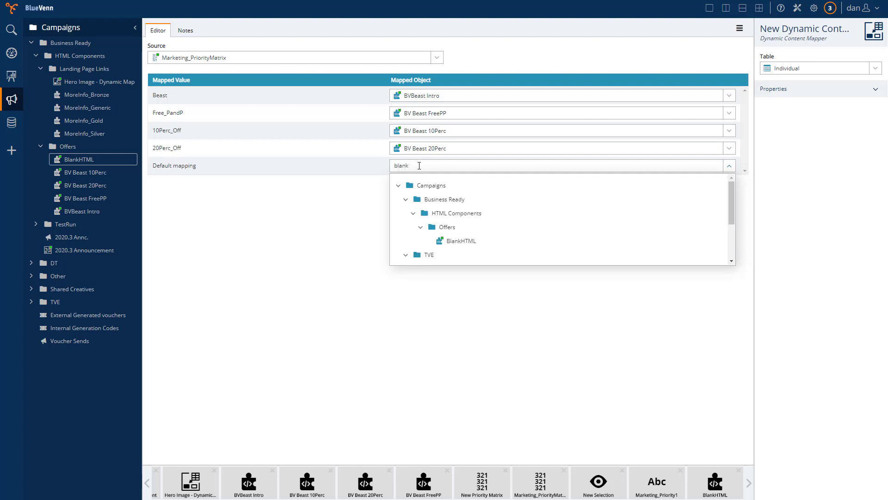
pyautogui.click(464, 242)
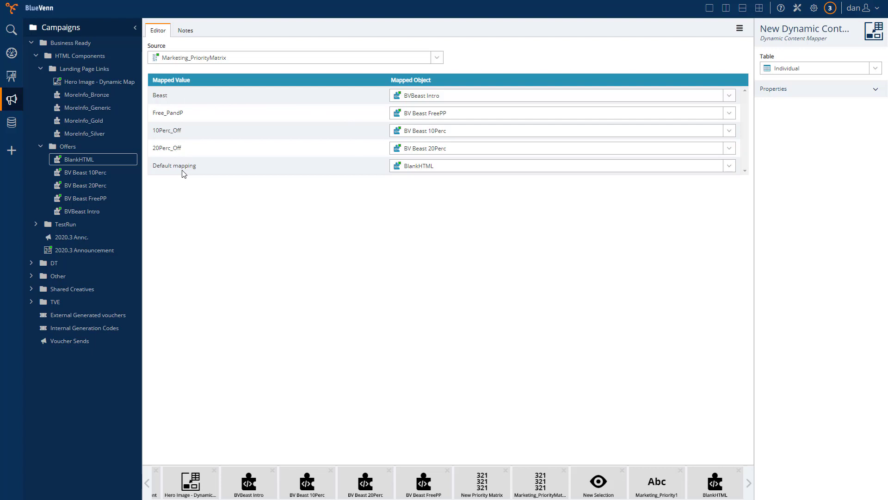
# Step: Save the new mapper under the name 'Offer Matrix - BV Beast'
pyautogui.moveTo(740, 28)
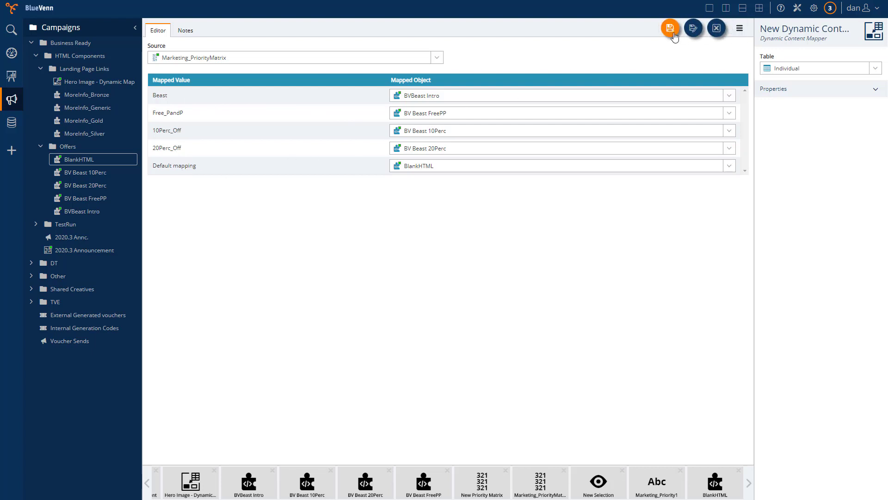
pyautogui.click(672, 29)
pyautogui.write('Offer Matrix - BV Beast')
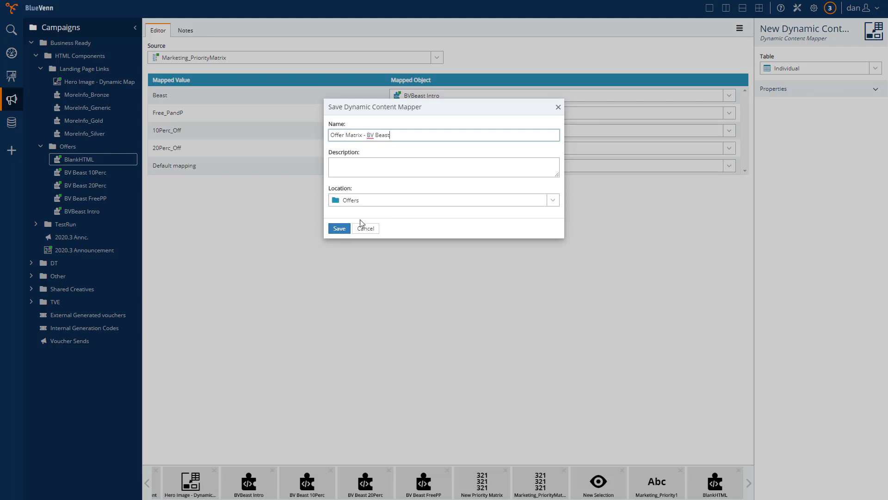
pyautogui.click(345, 229)
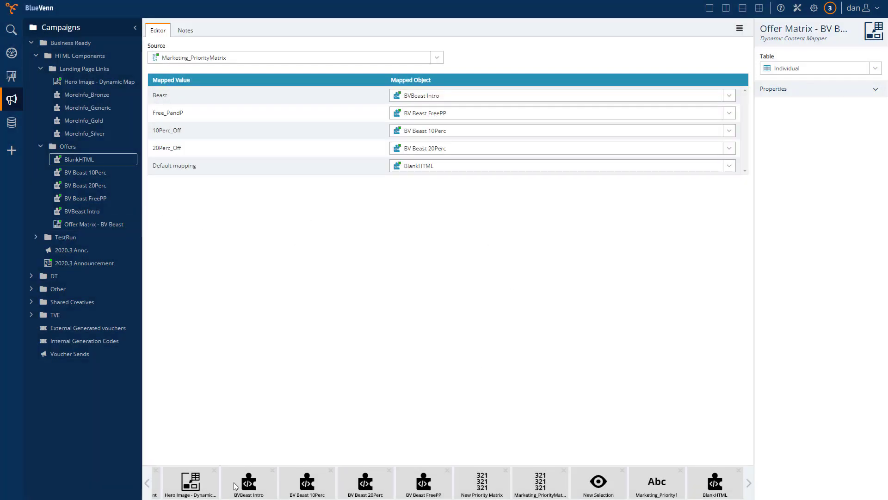
pyautogui.click(148, 482)
pyautogui.click(149, 483)
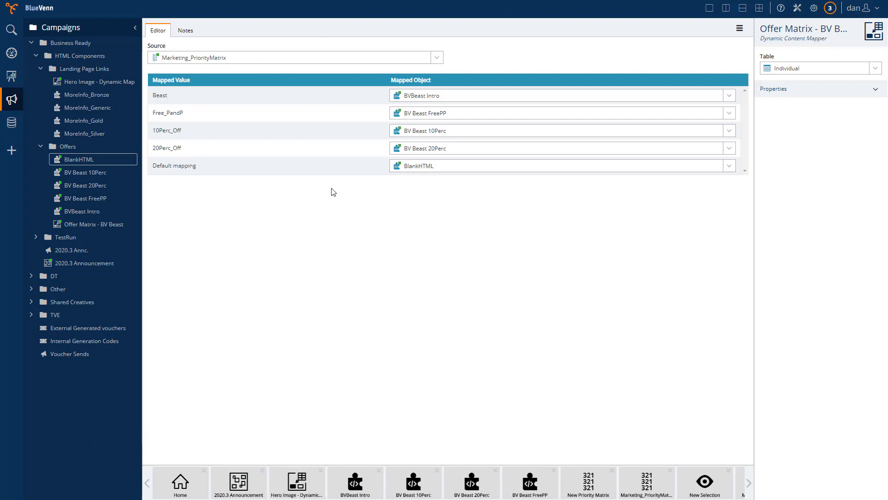
# Step: Add an empty Dynamic Content block below the hero image in the 2020.3 Announcement email
pyautogui.click(241, 482)
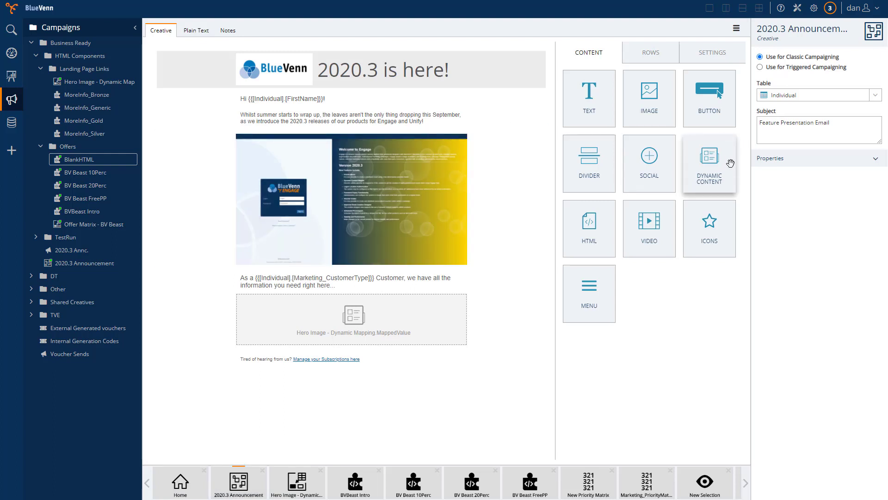
pyautogui.moveTo(723, 160); pyautogui.dragTo(407, 342)
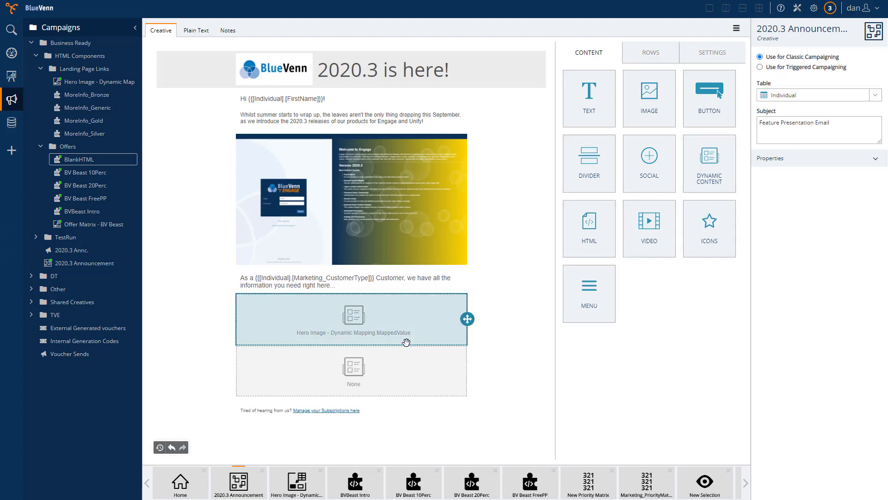
pyautogui.click(412, 368)
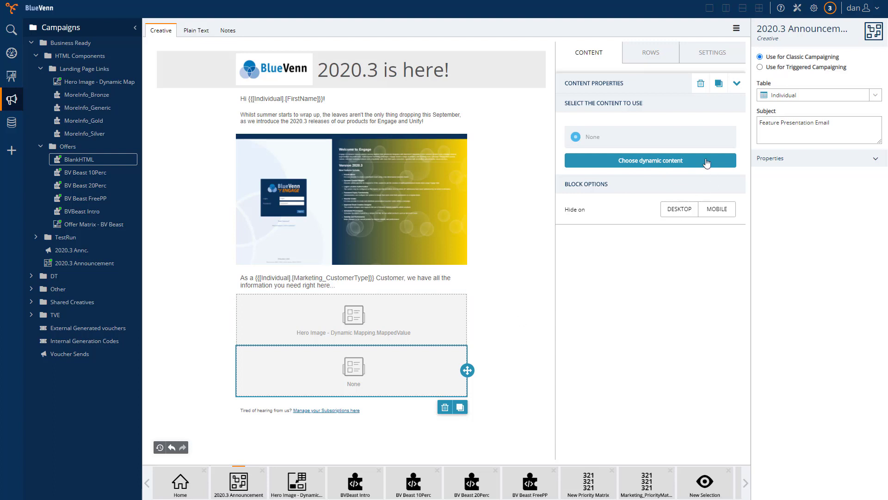
# Step: Set the block's content to Offer Matrix - BV Beast with MappedValue1
pyautogui.click(706, 162)
pyautogui.click(526, 142)
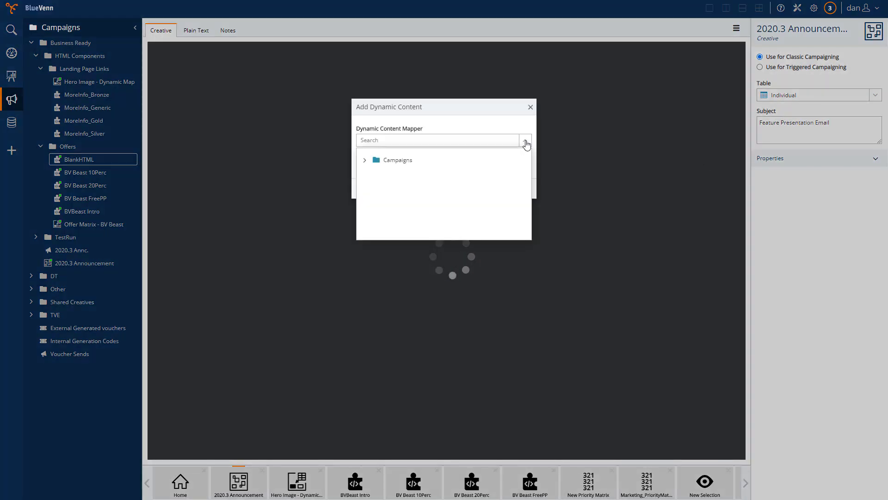
pyautogui.click(365, 160)
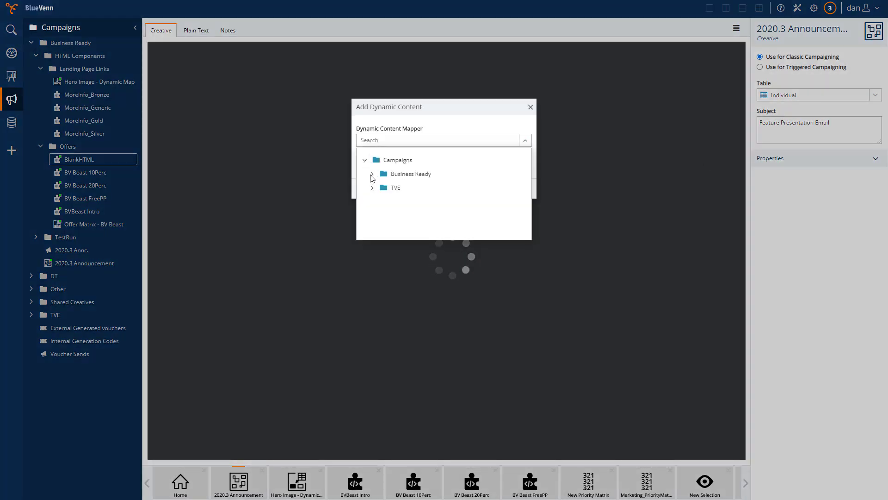
pyautogui.click(372, 174)
pyautogui.click(379, 188)
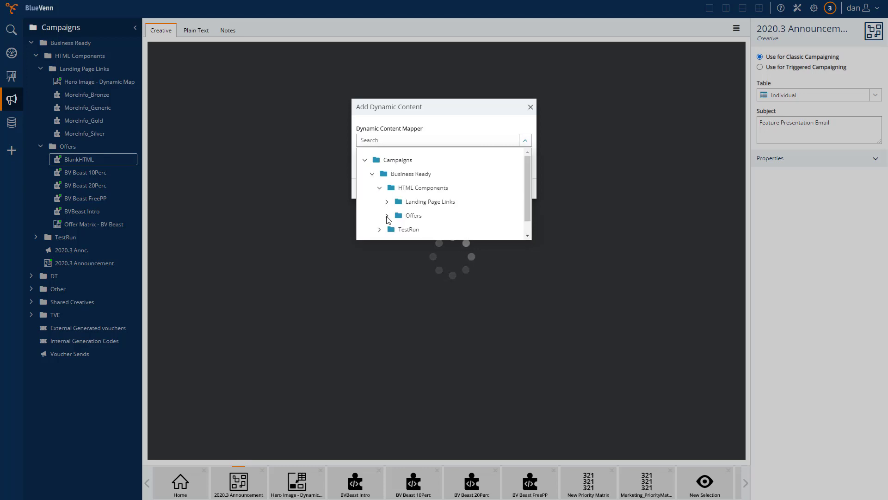
pyautogui.click(386, 216)
pyautogui.click(440, 230)
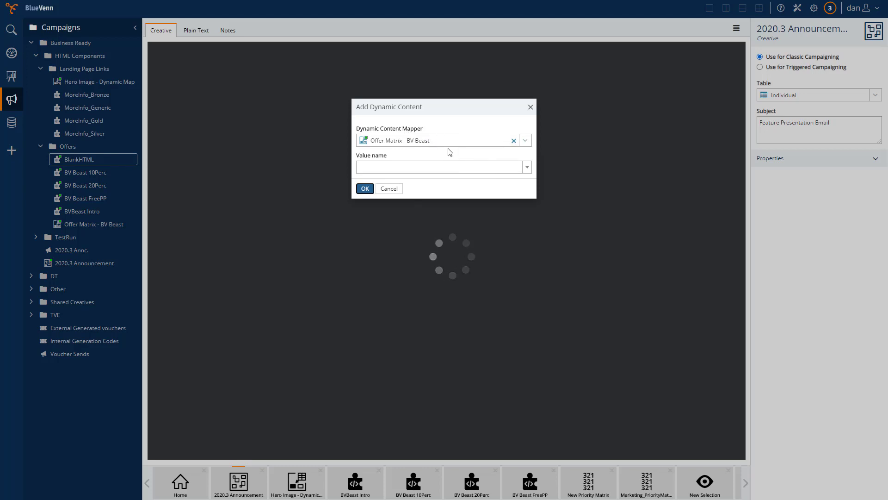
pyautogui.click(527, 169)
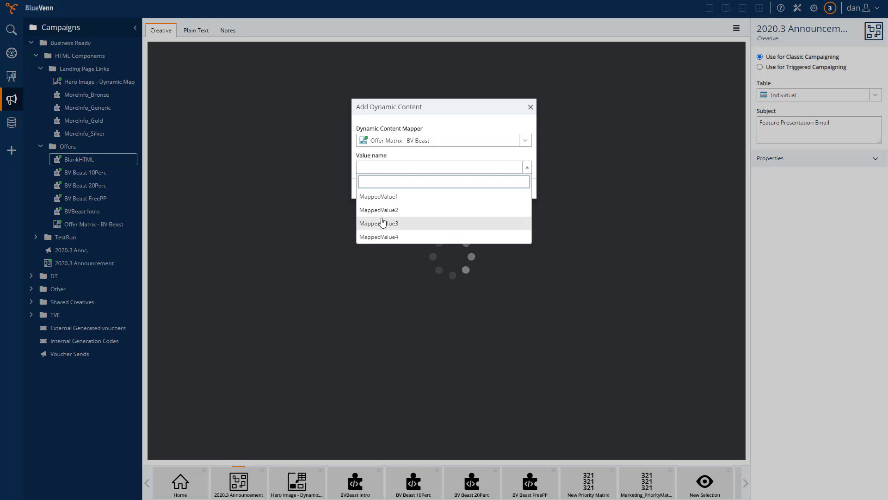
pyautogui.click(392, 199)
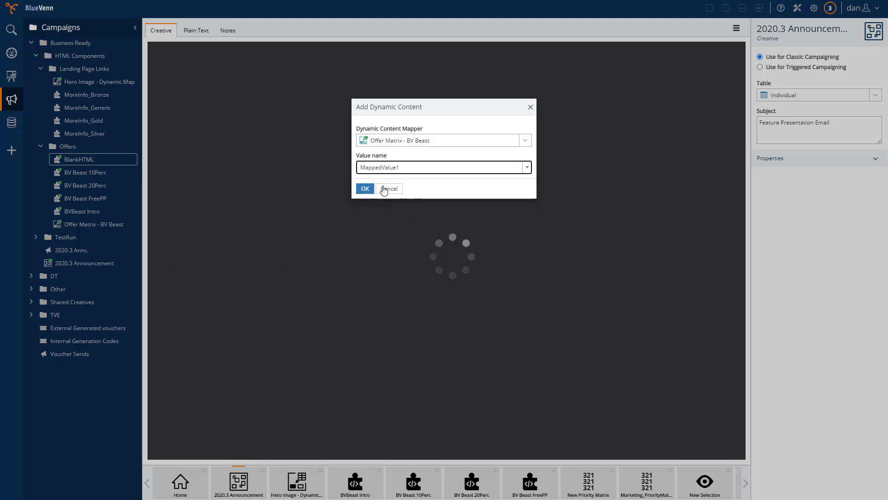
pyautogui.click(364, 189)
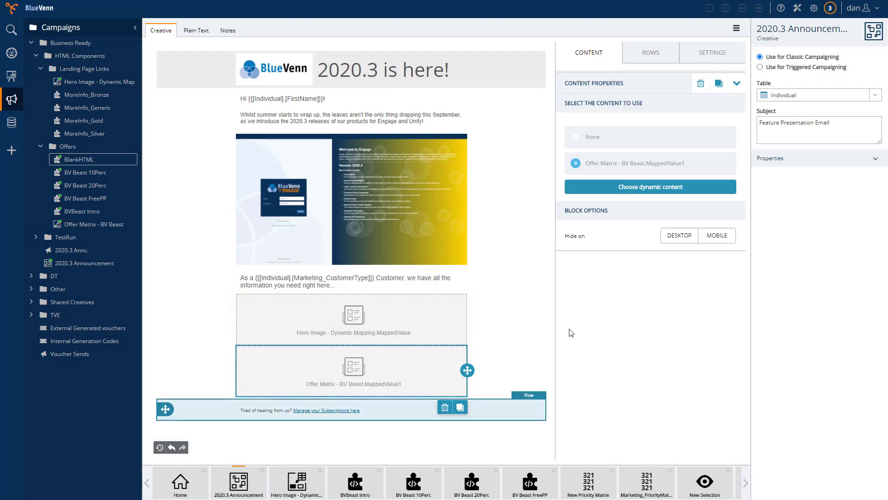
pyautogui.click(586, 52)
# Step: Add another Dynamic Content block below the first offer, set to Offer Matrix - BV Beast.MappedValue2
pyautogui.moveTo(700, 157); pyautogui.dragTo(381, 396)
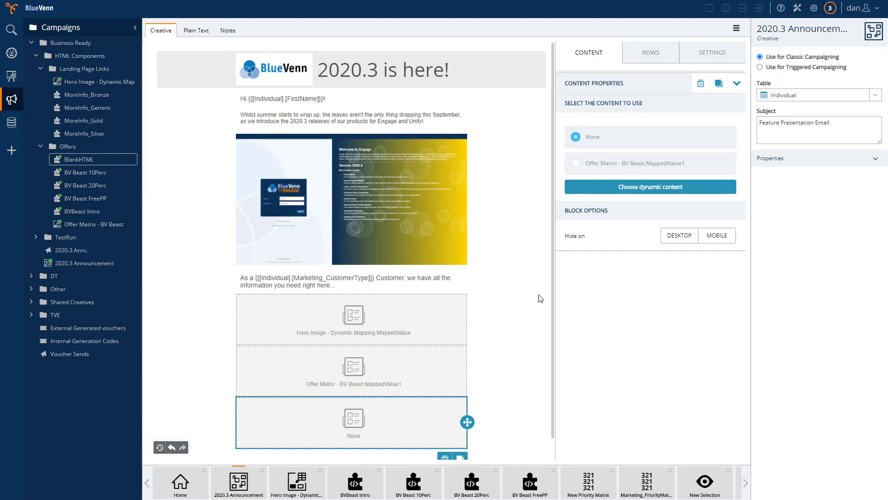
pyautogui.click(652, 188)
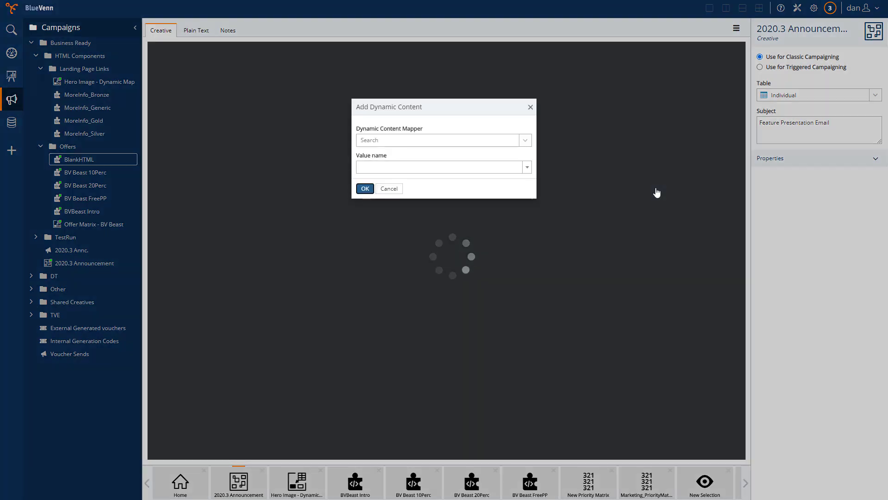
pyautogui.click(526, 140)
pyautogui.click(365, 160)
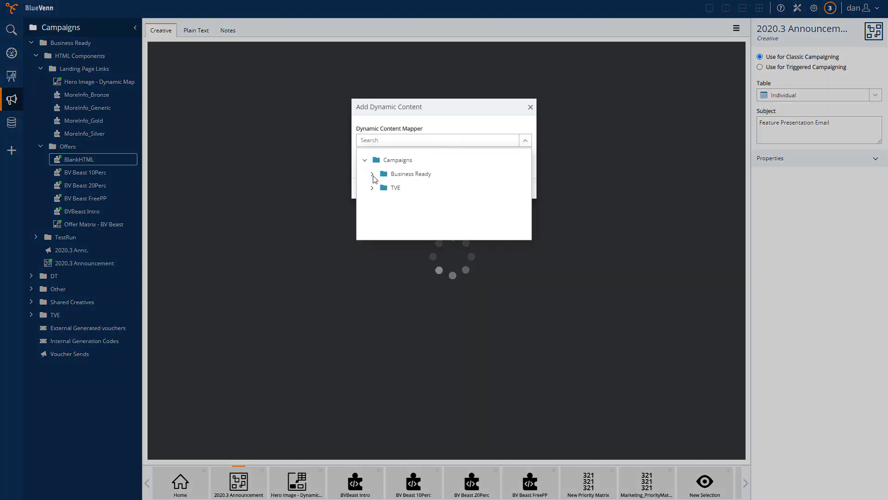
pyautogui.click(372, 174)
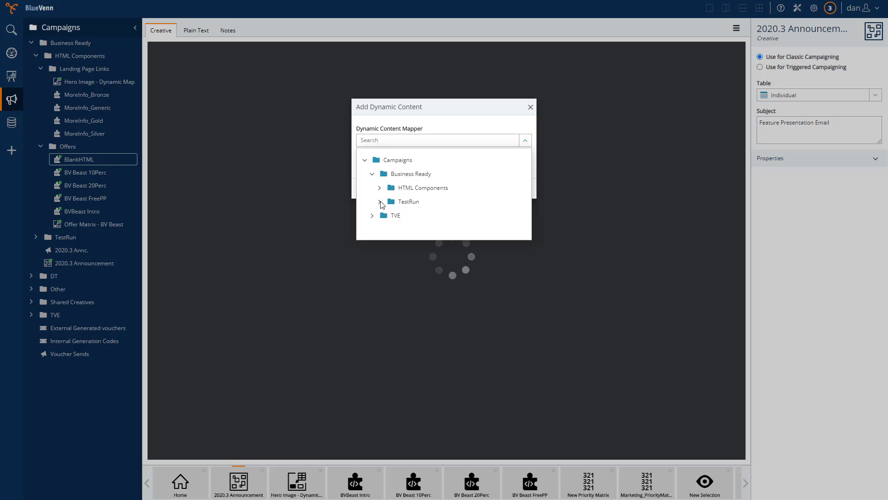
pyautogui.click(380, 188)
pyautogui.click(388, 216)
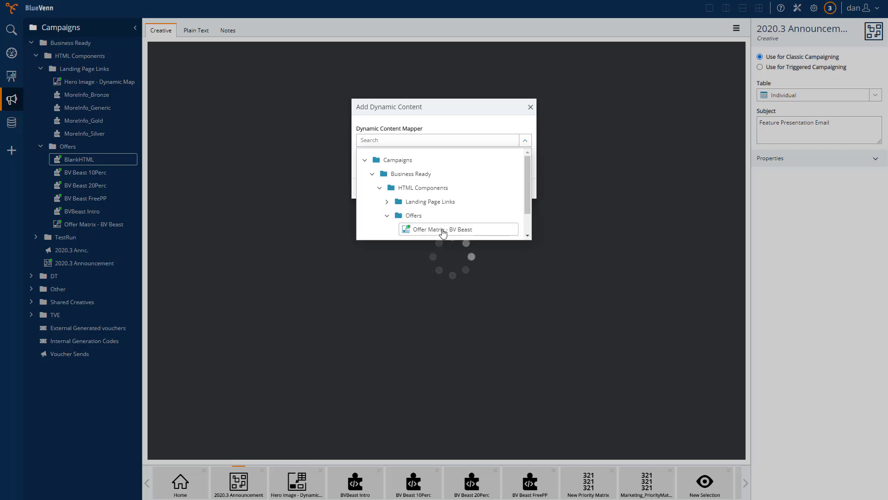
pyautogui.click(422, 230)
pyautogui.click(527, 167)
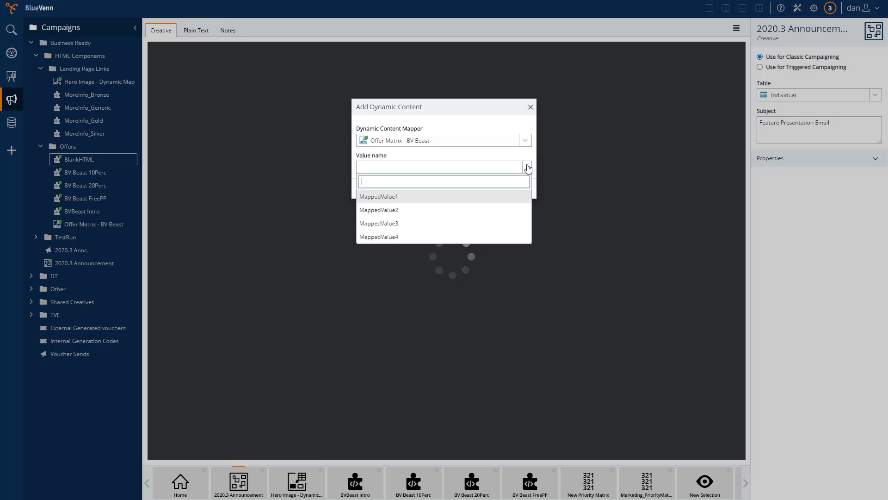
pyautogui.click(390, 209)
pyautogui.click(365, 188)
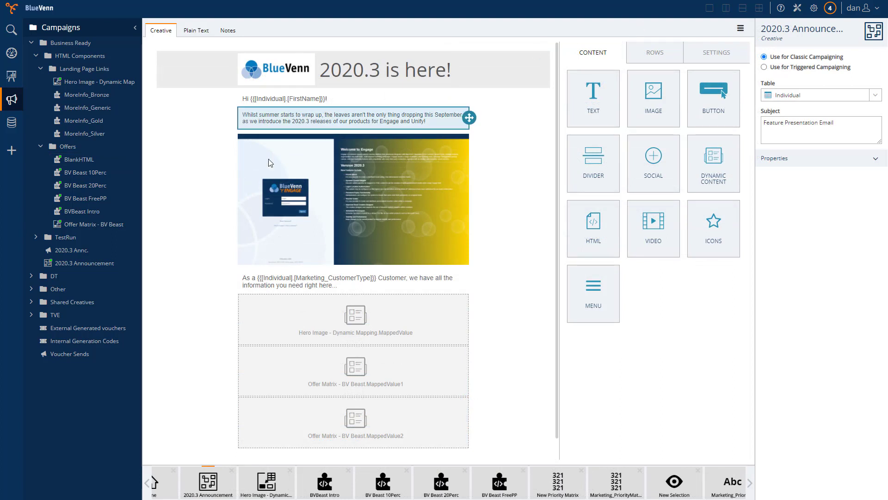
# Step: Open the 2020.3 Annc. campaign and test its Audience Query, which returns 3 records
pyautogui.doubleClick(82, 252)
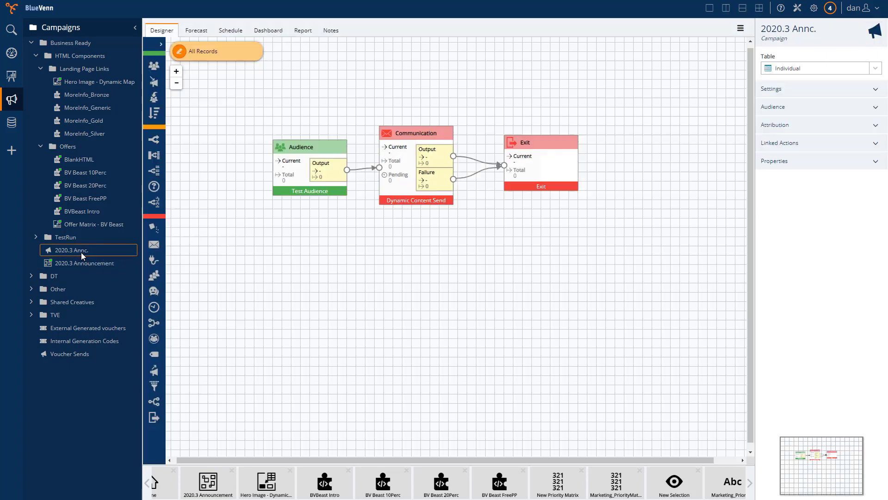
pyautogui.moveTo(322, 146)
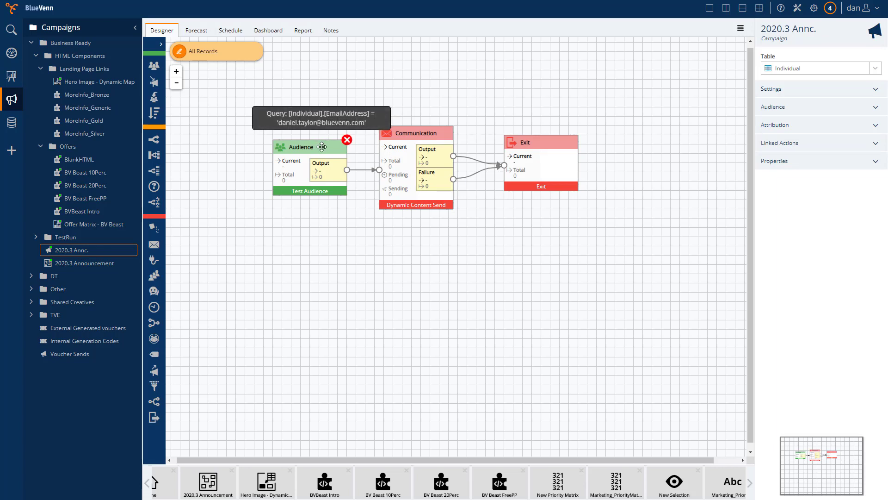
pyautogui.click(322, 147)
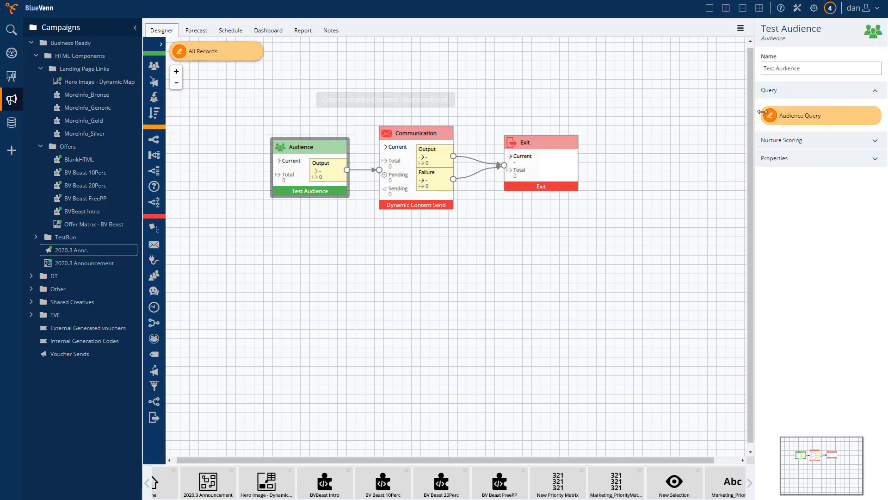
pyautogui.click(775, 121)
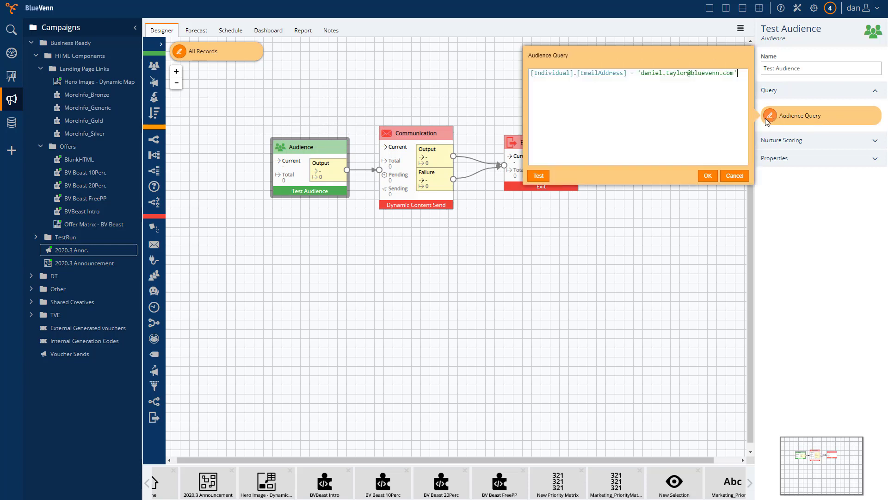
pyautogui.click(537, 175)
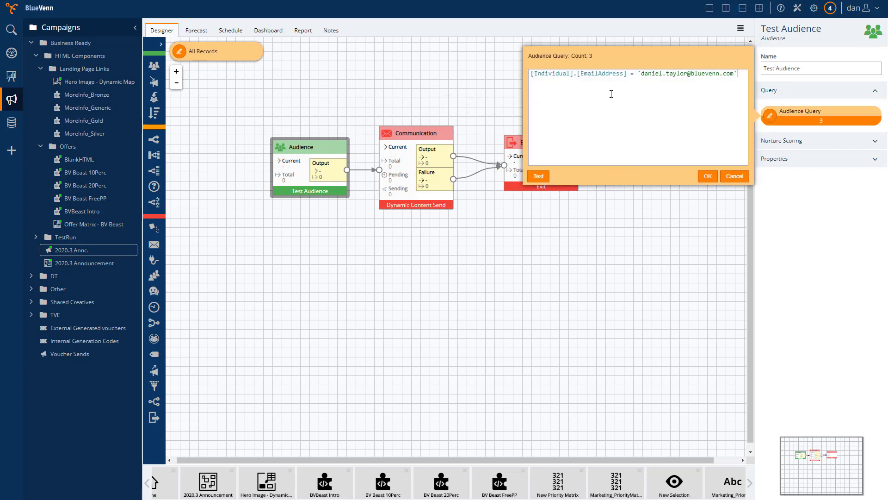
pyautogui.click(707, 177)
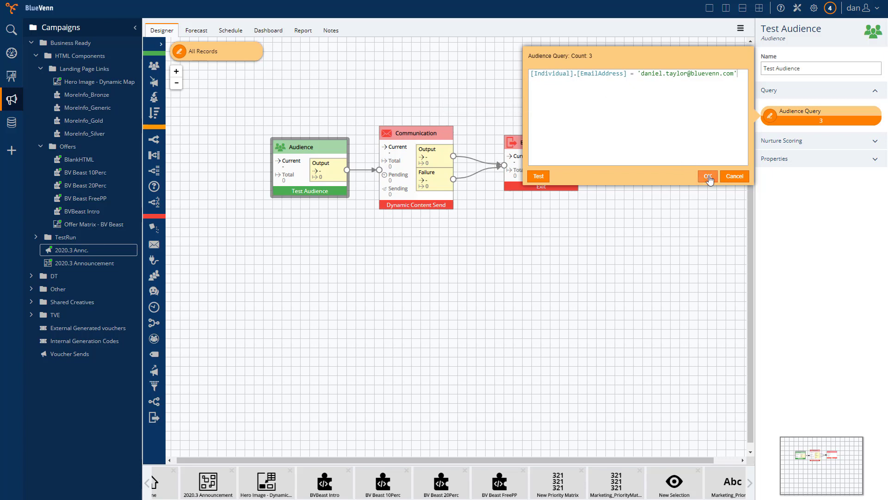
pyautogui.click(407, 134)
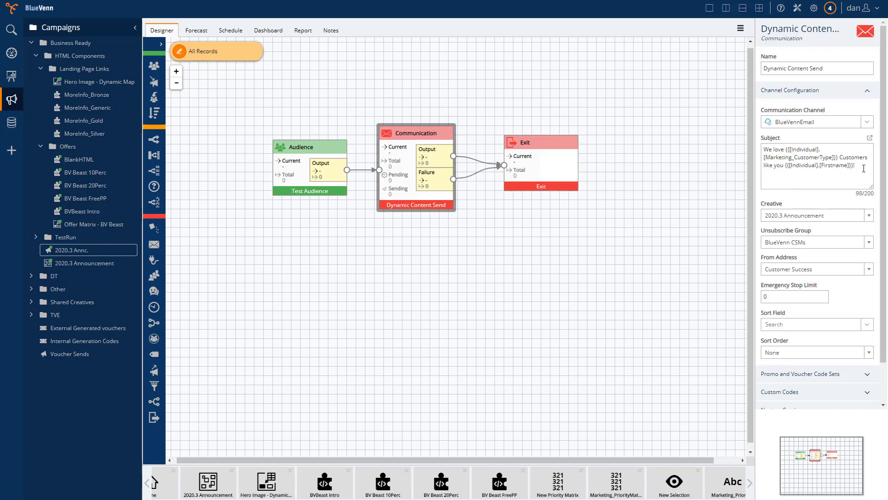
# Step: Review the Communication step's subject, then run the full 2020.3 Annc. campaign
pyautogui.moveTo(863, 168); pyautogui.dragTo(749, 137)
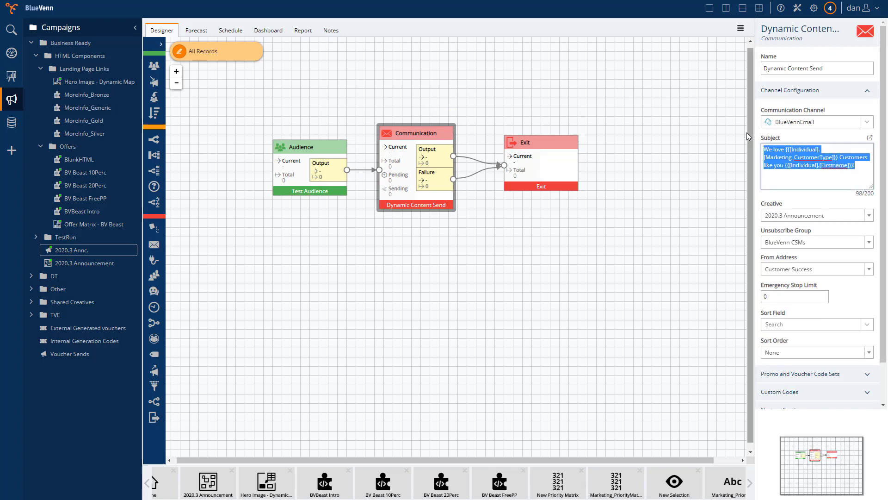
pyautogui.click(865, 171)
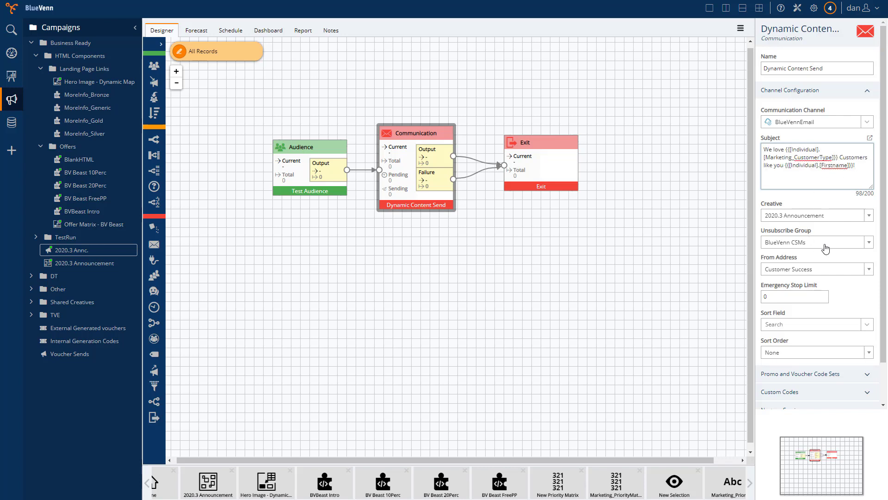
pyautogui.click(525, 141)
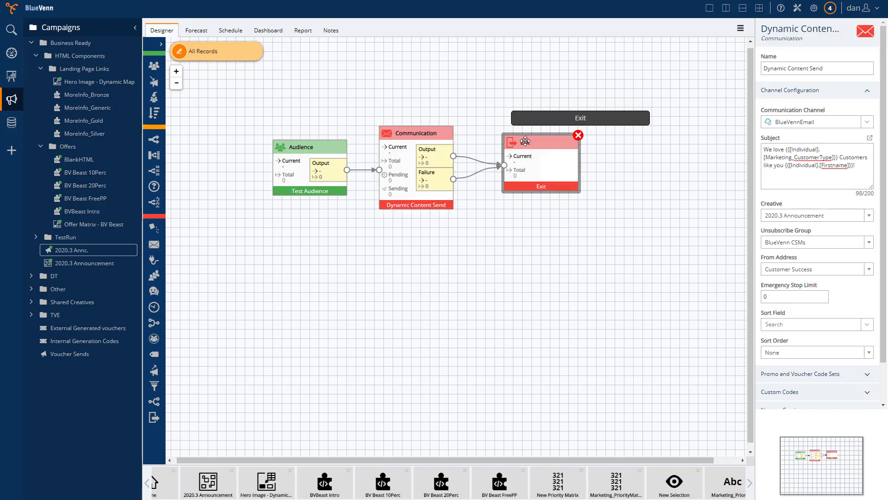
pyautogui.click(412, 129)
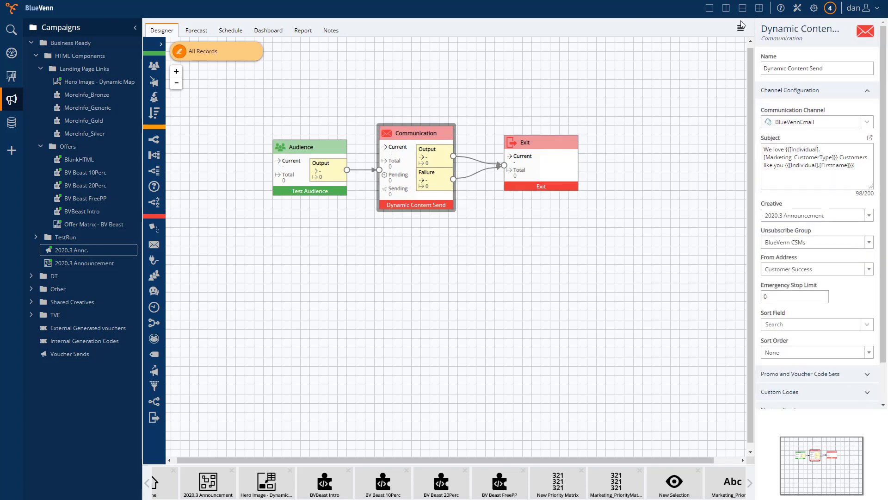
pyautogui.click(740, 52)
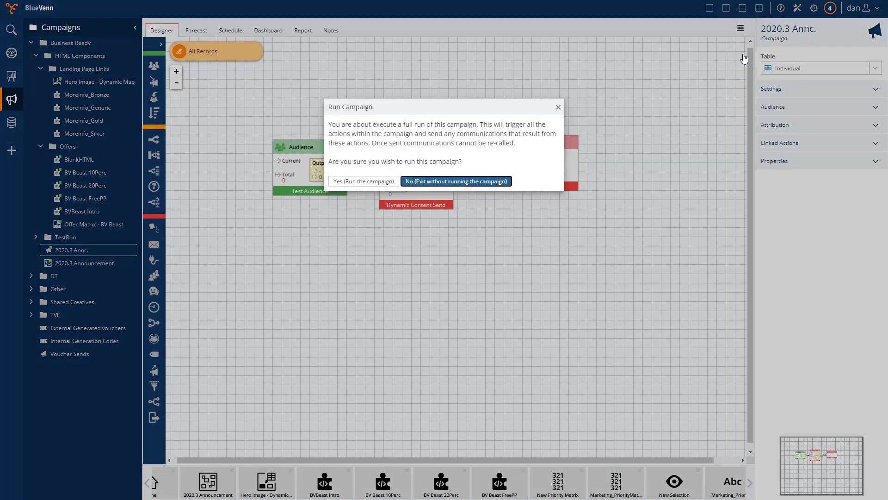
pyautogui.click(364, 182)
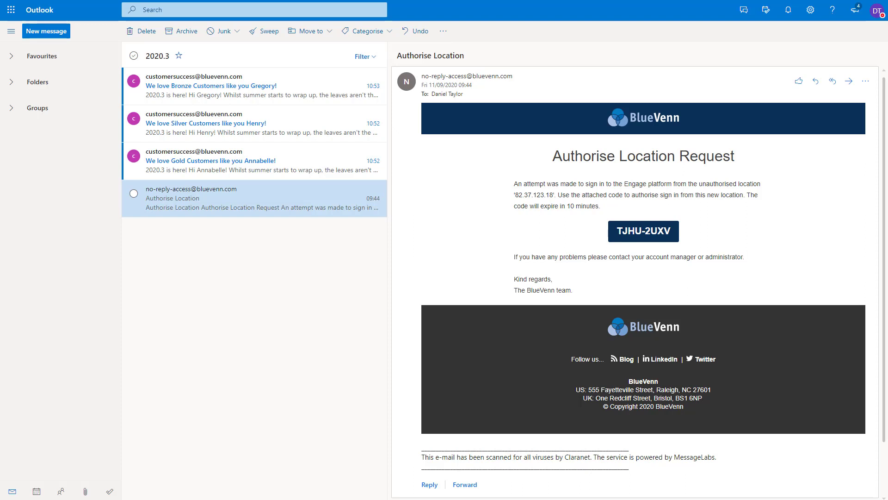
# Step: Read the Gold customers email down to its Free P&P offer, then open the Silver customers email
pyautogui.click(309, 166)
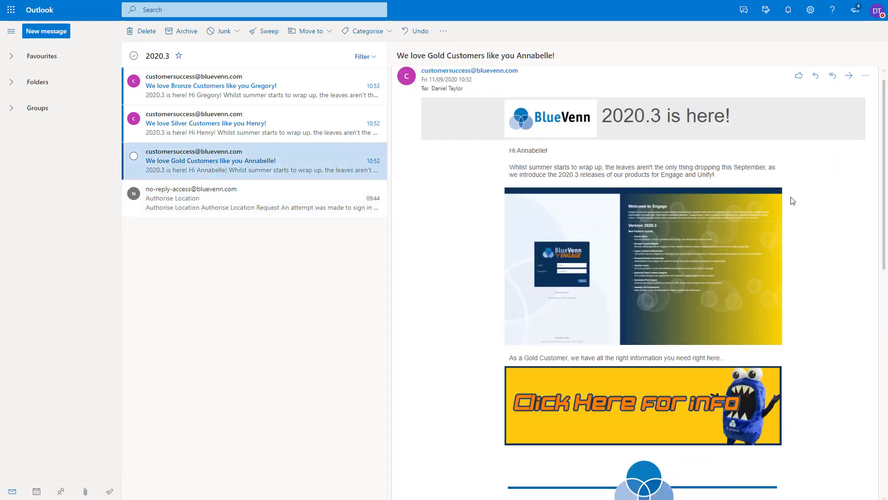
pyautogui.scroll(-4, 809, 197)
pyautogui.scroll(-5, 817, 229)
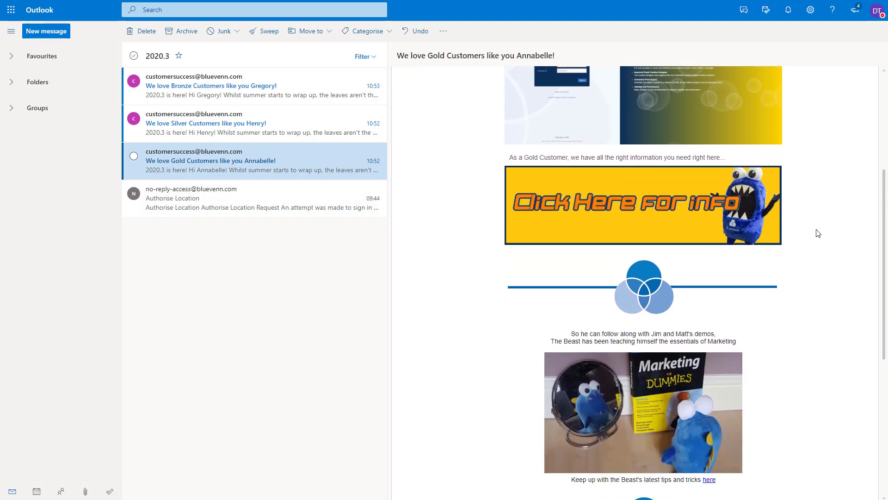
pyautogui.scroll(-2, 821, 245)
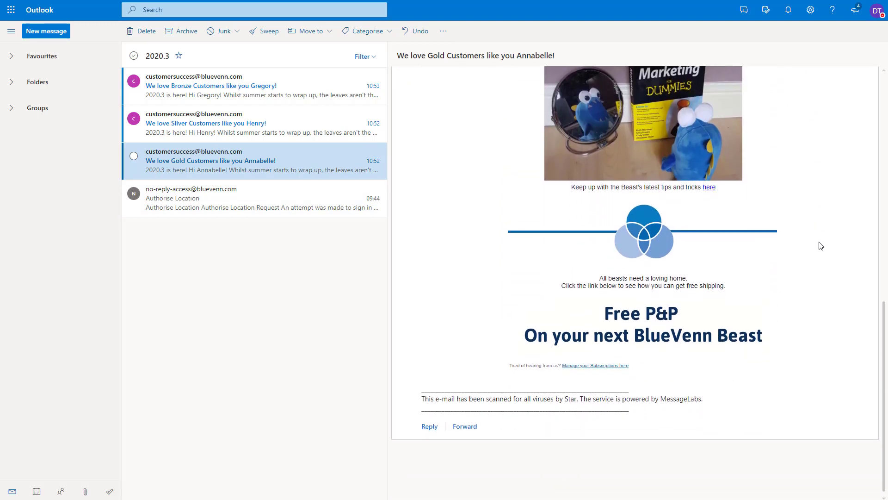
pyautogui.click(308, 126)
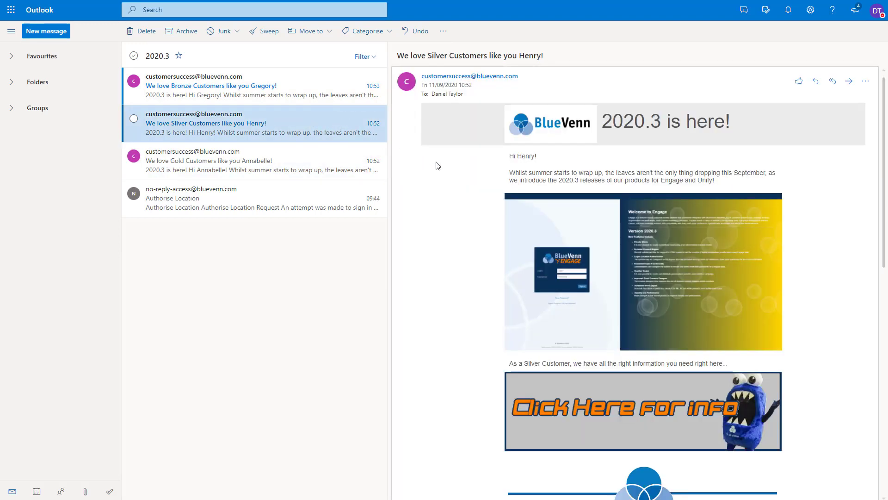
# Step: Confirm the Silver Customers email's offer block reads 10% Off
pyautogui.scroll(-3, 441, 173)
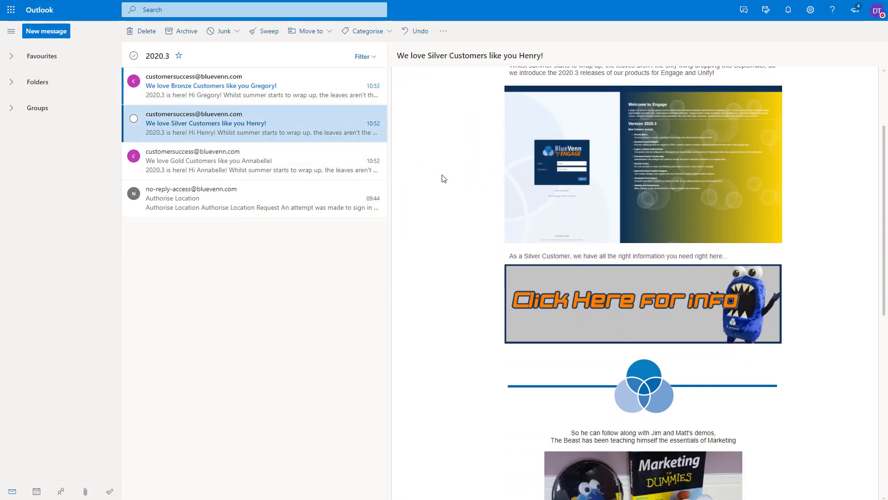
pyautogui.scroll(-4, 443, 183)
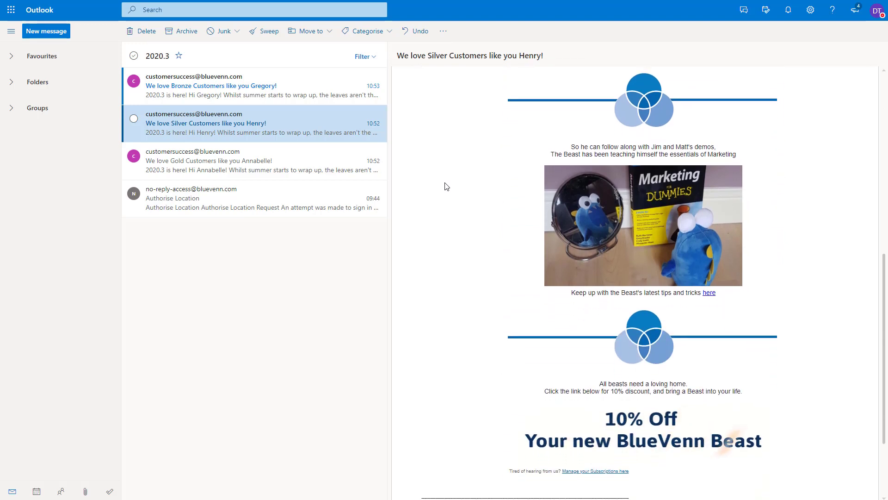
pyautogui.scroll(-2, 446, 186)
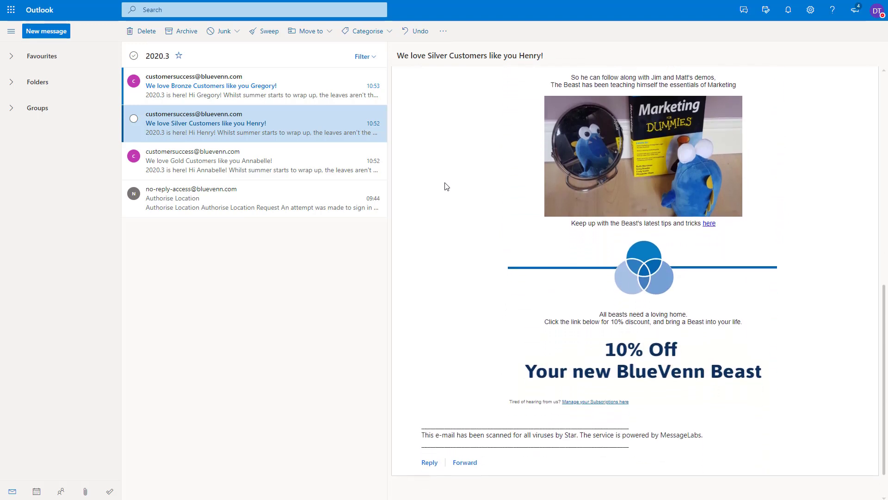
# Step: Open the Bronze Customers announcement and confirm its offer block reads 20% Off
pyautogui.click(316, 87)
pyautogui.scroll(-1, 448, 198)
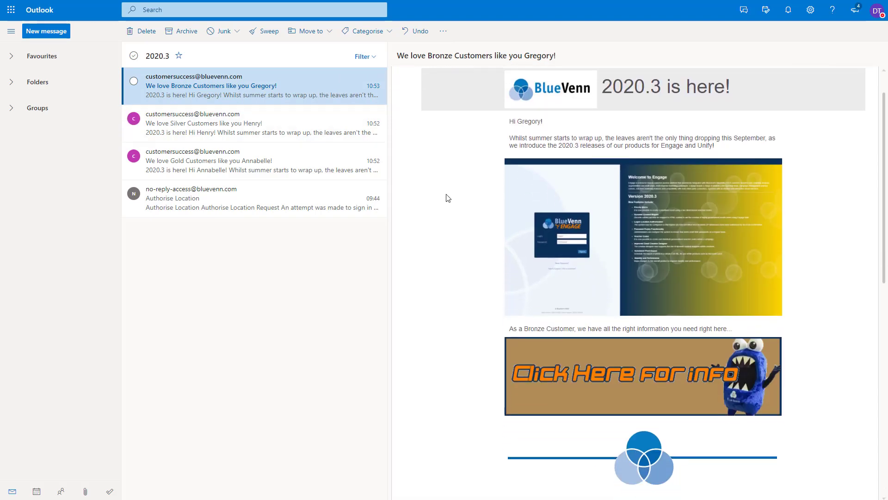
pyautogui.scroll(-3, 448, 198)
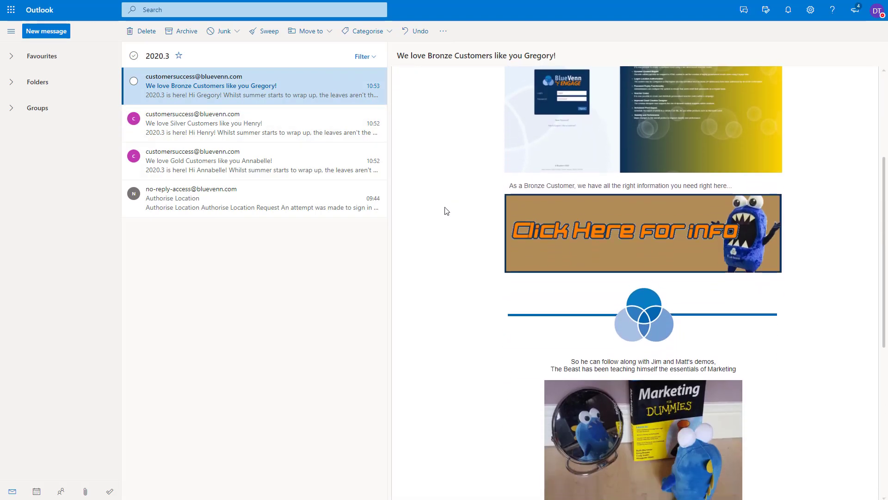
pyautogui.scroll(-4, 446, 211)
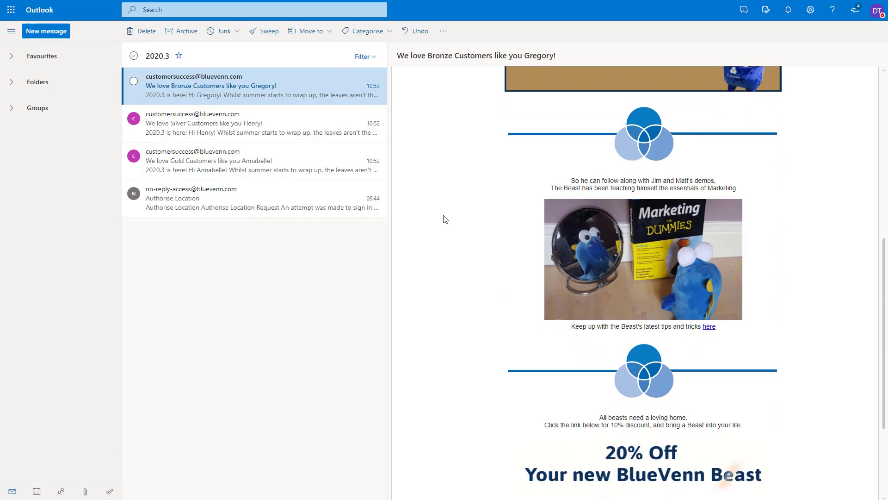
pyautogui.scroll(-3, 445, 219)
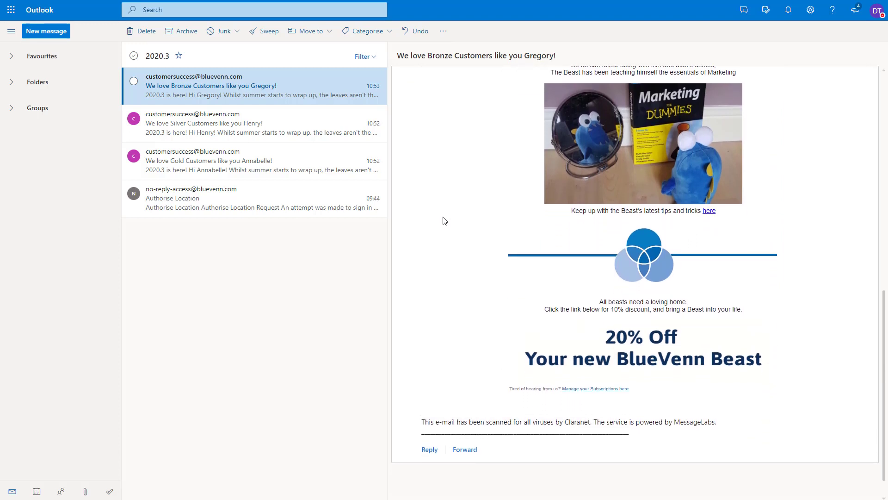